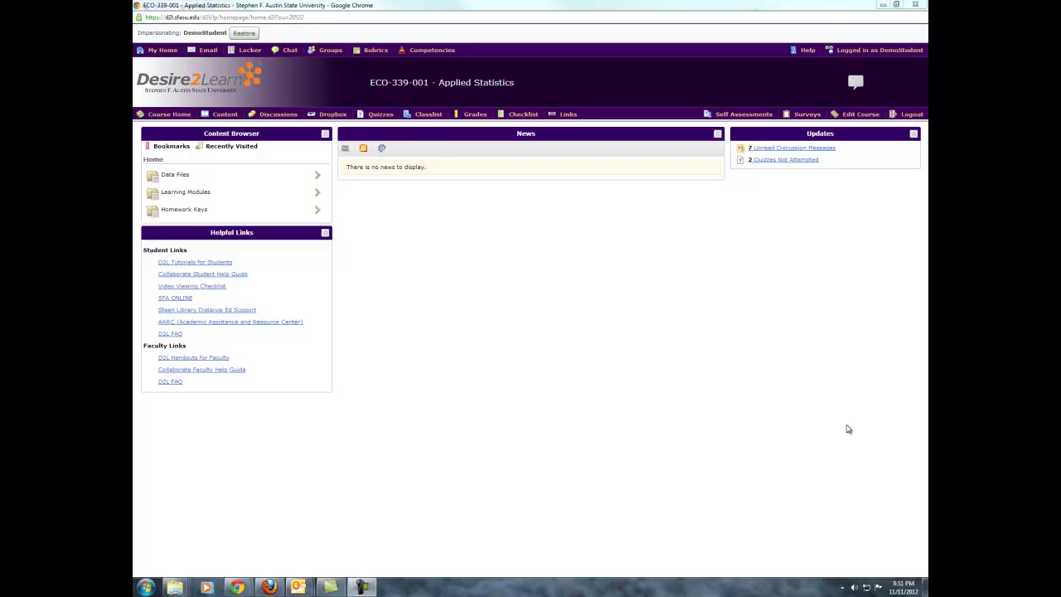
Open the Kentucky County Income Percapita file from Desire2Learn Content through Chrome's download bar
left_click(225, 114)
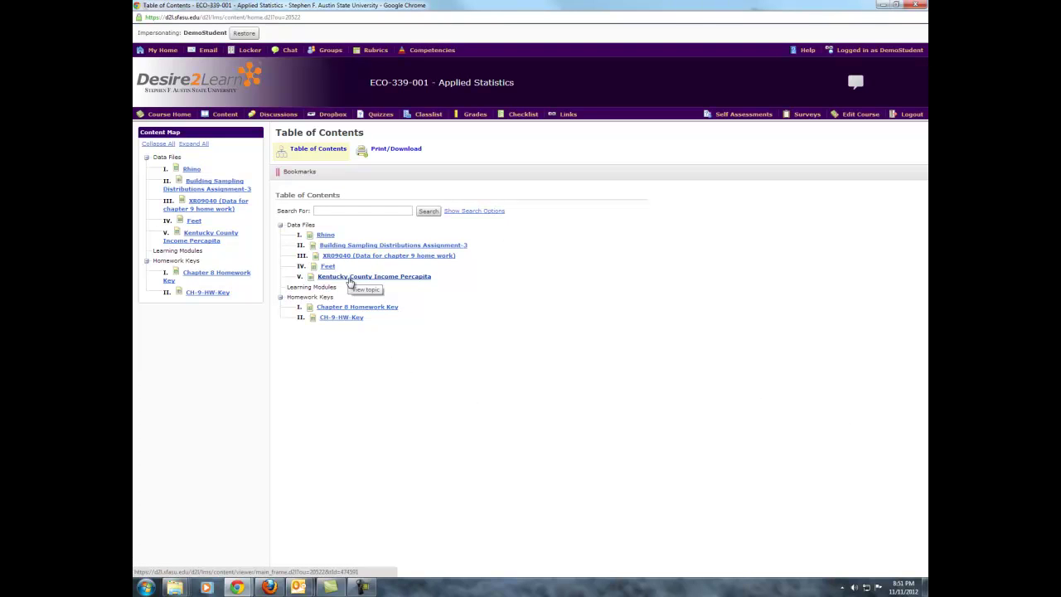
left_click(348, 281)
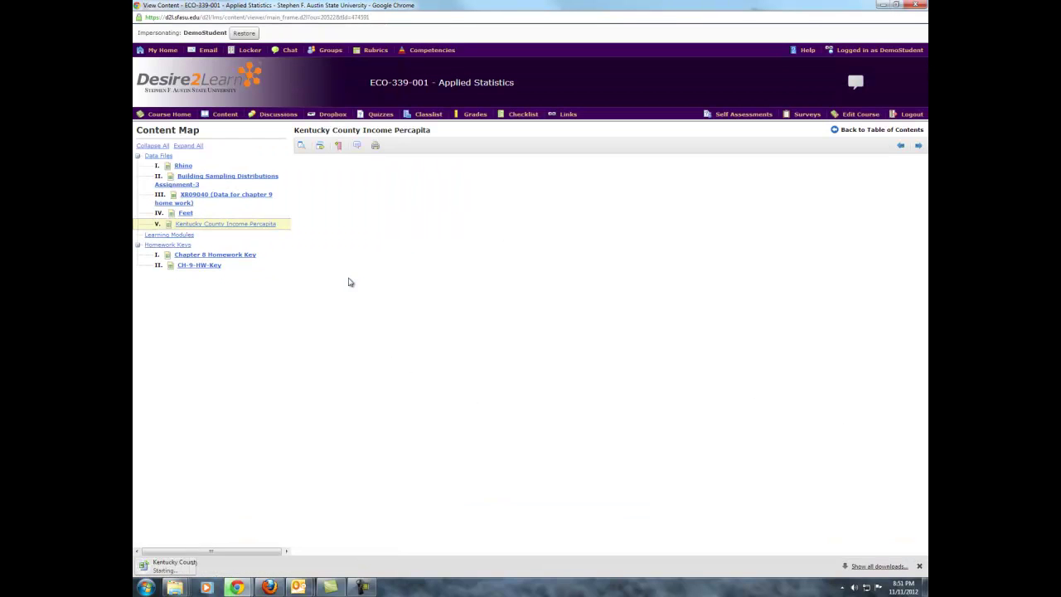
left_click(195, 567)
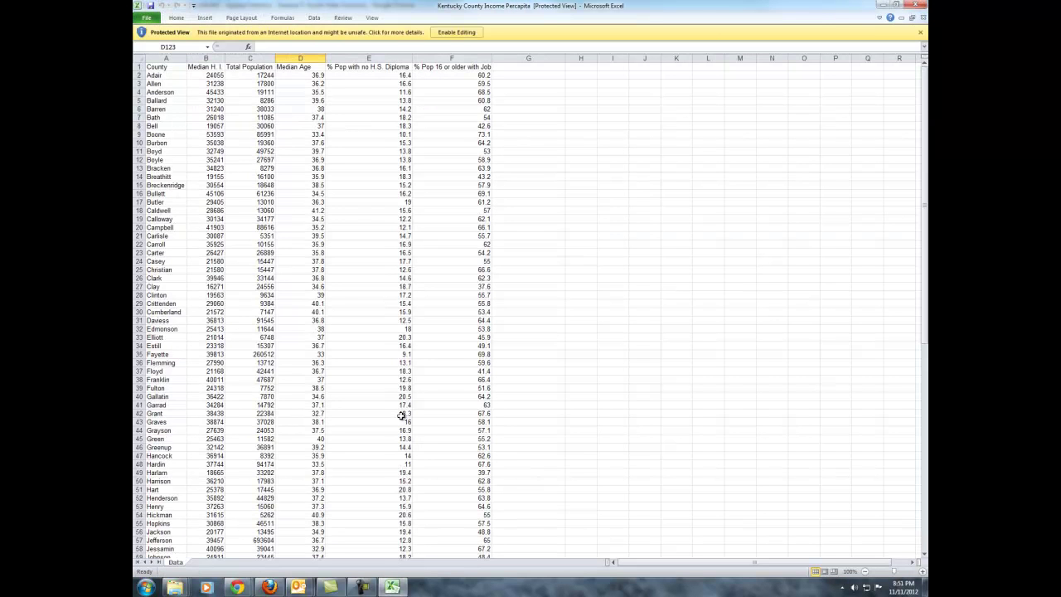
Enable editing, switch to the Data tab, and select Adair's values in B2 through F2
left_click(457, 32)
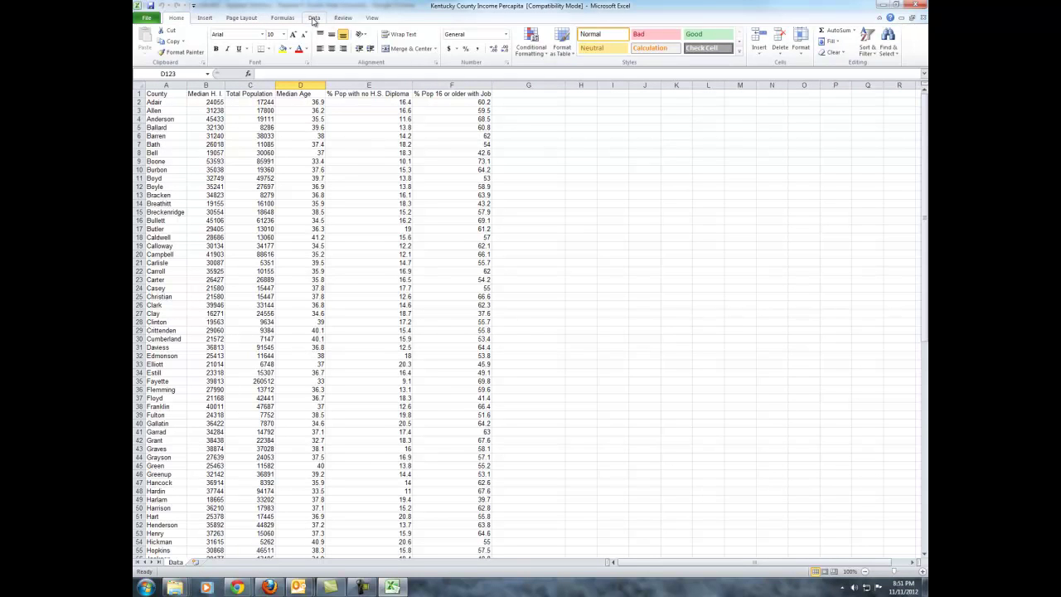
left_click(314, 18)
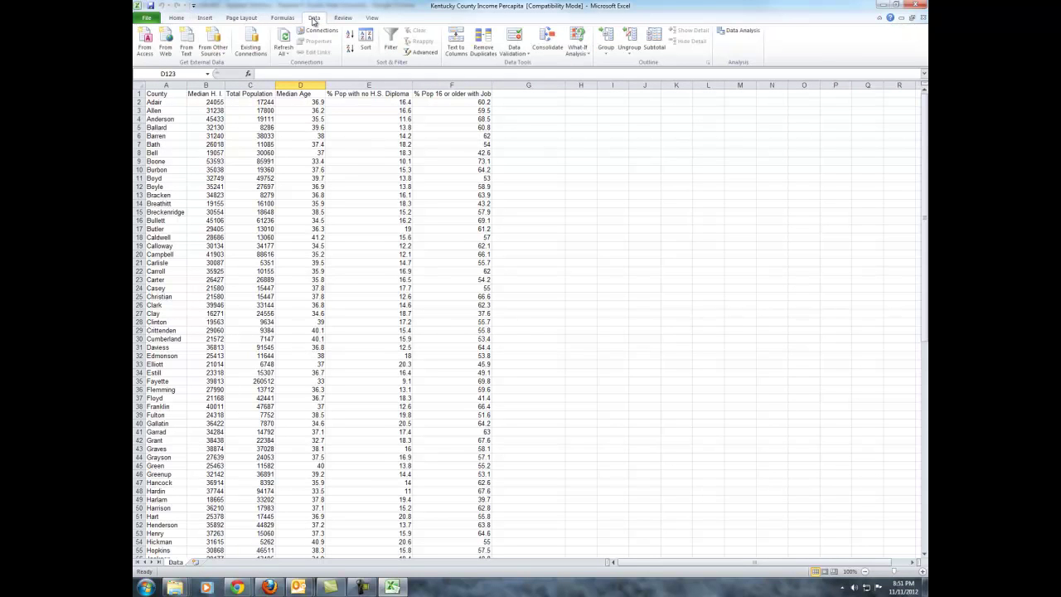
left_click(216, 102)
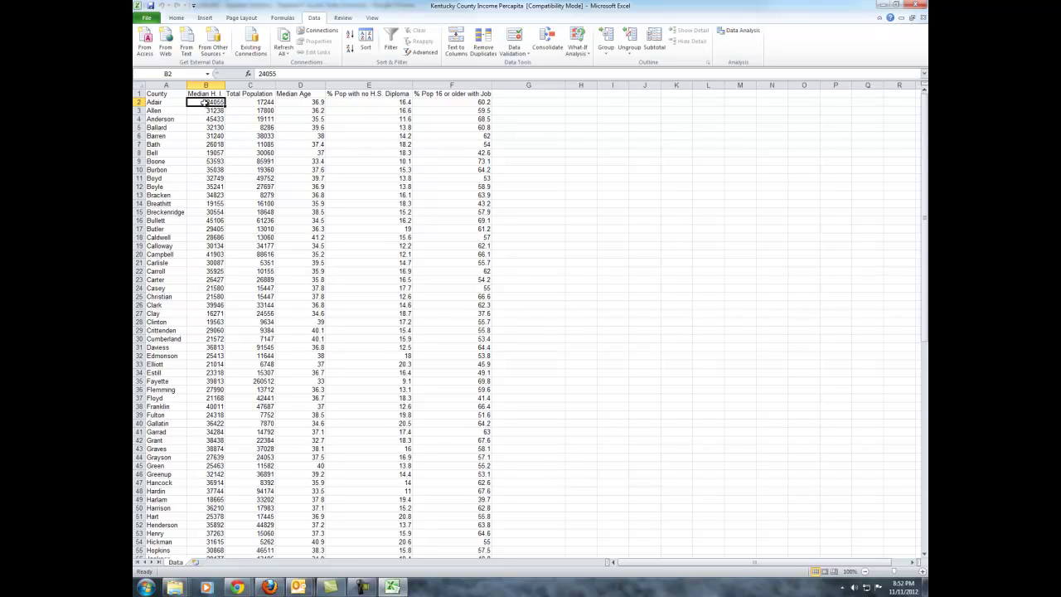
left_click(249, 103)
left_click(211, 102)
left_click(234, 102)
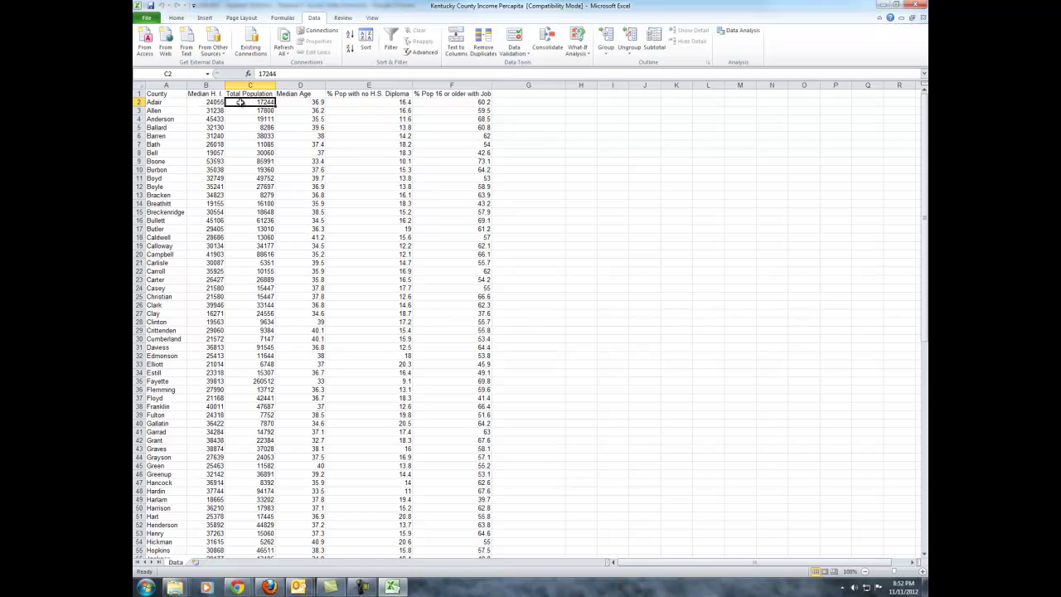
left_click_drag(246, 103, 455, 102)
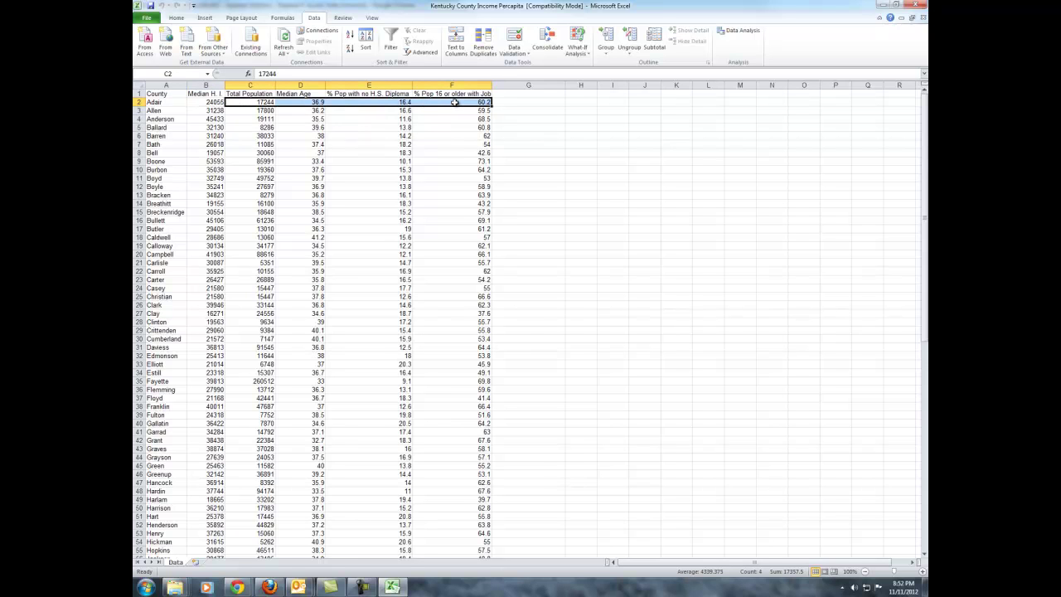
left_click(547, 203)
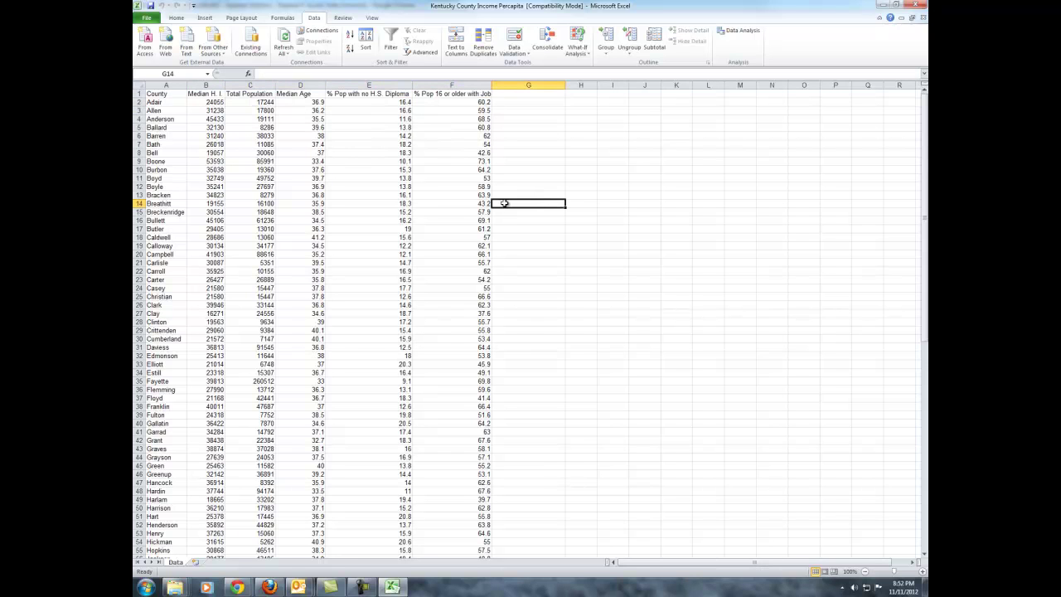
scroll(505, 203, "down", 20)
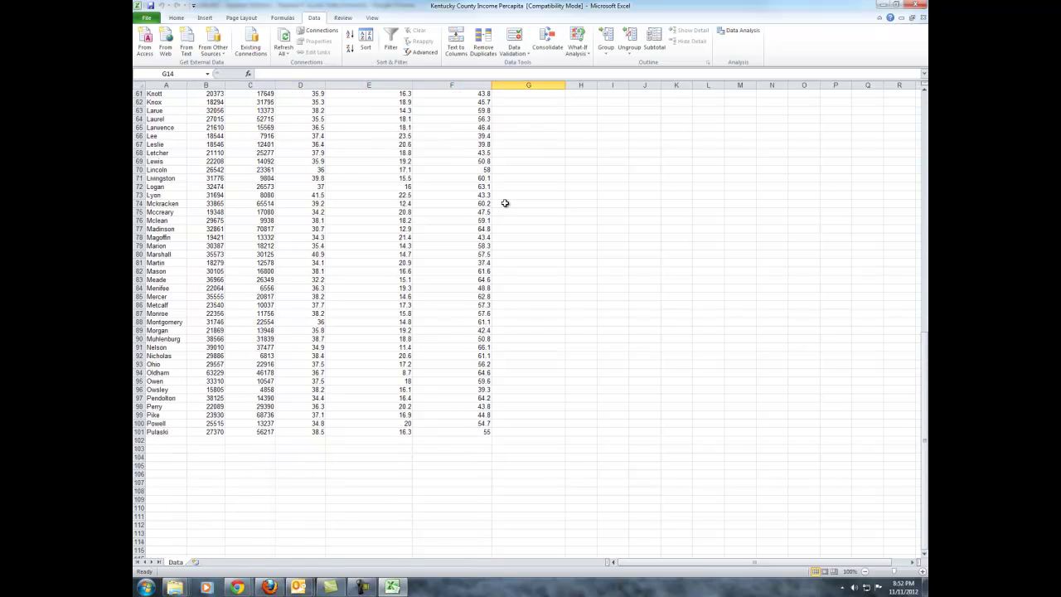
scroll(505, 203, "up", 20)
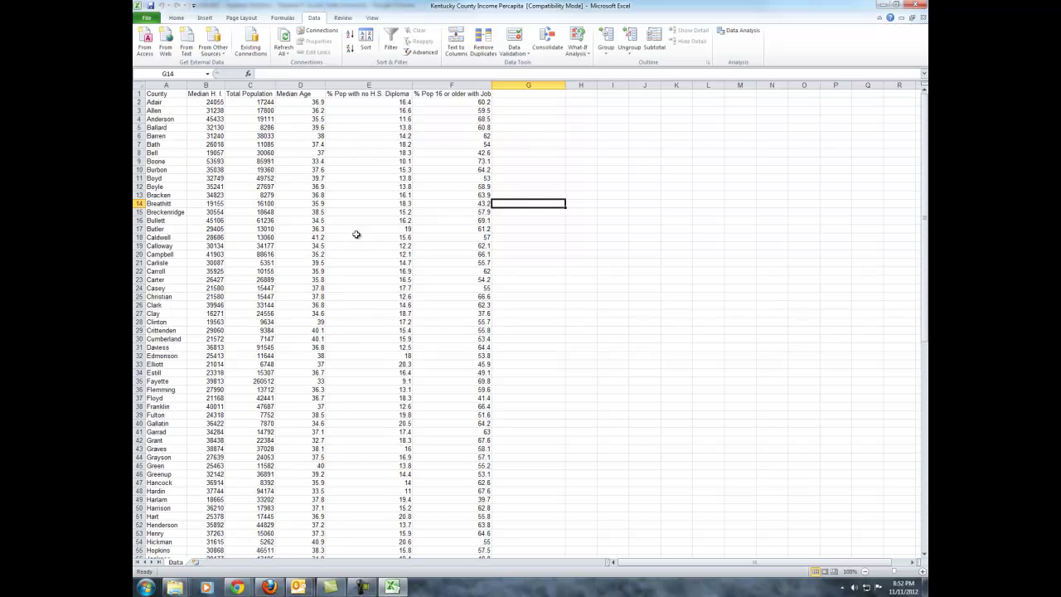
left_click(358, 230)
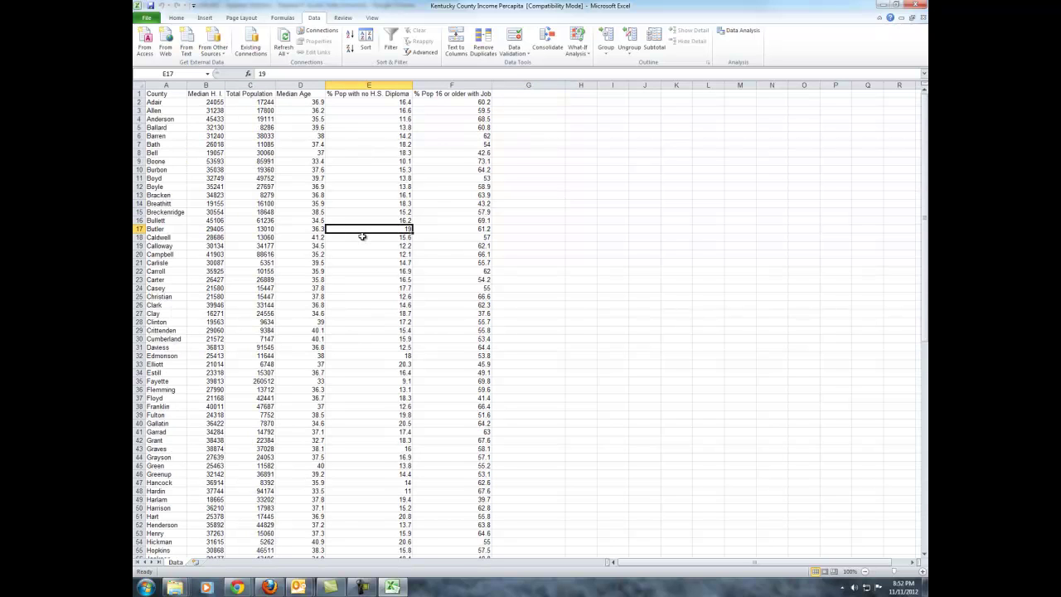
key("Delete")
left_click(593, 255)
left_click(535, 264)
scroll(534, 264, "down", 2)
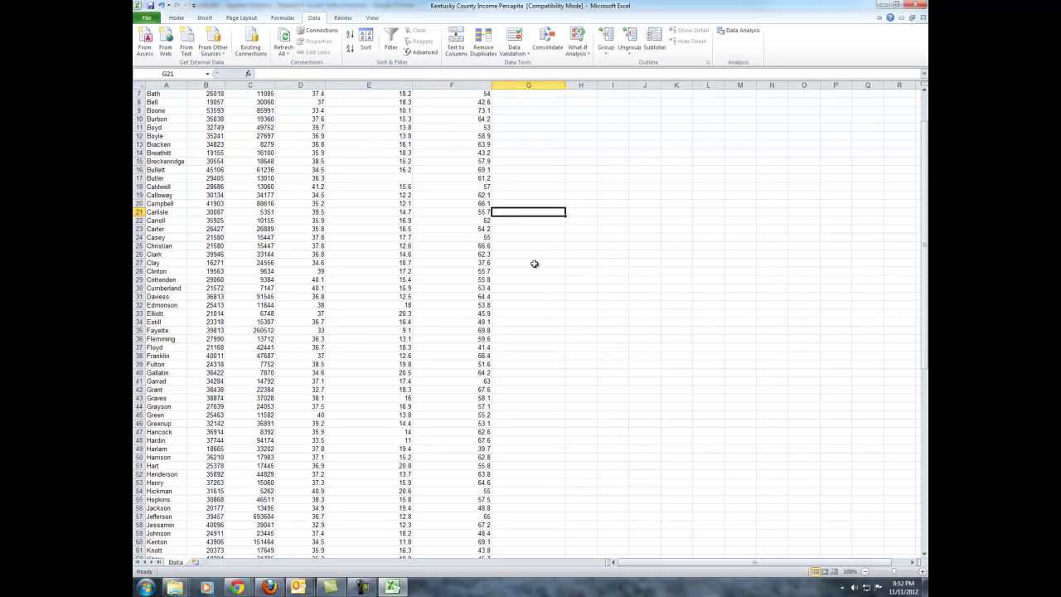
scroll(534, 263, "up", 1)
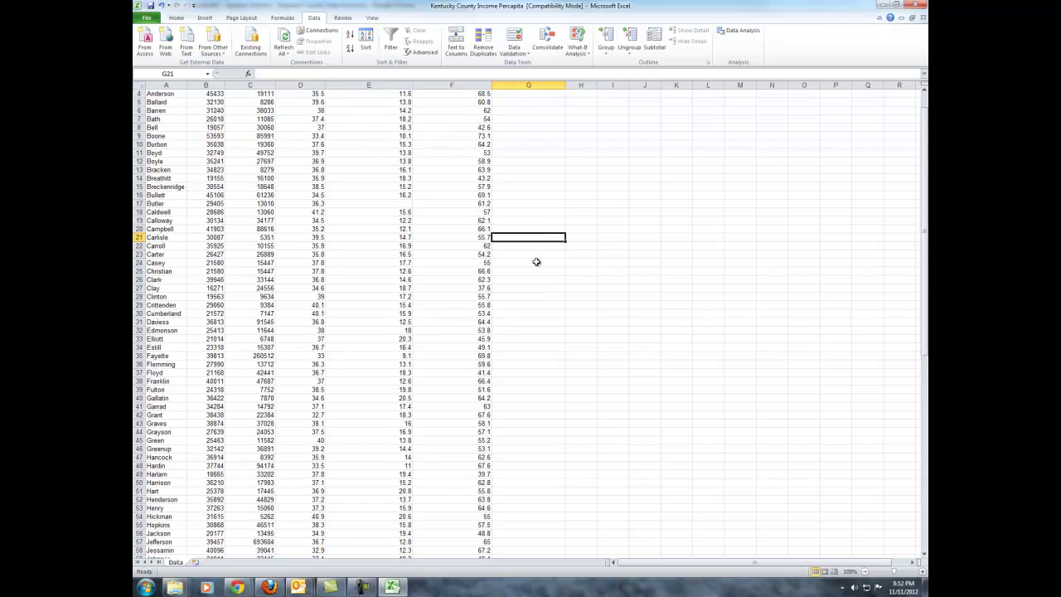
scroll(536, 262, "up", 1)
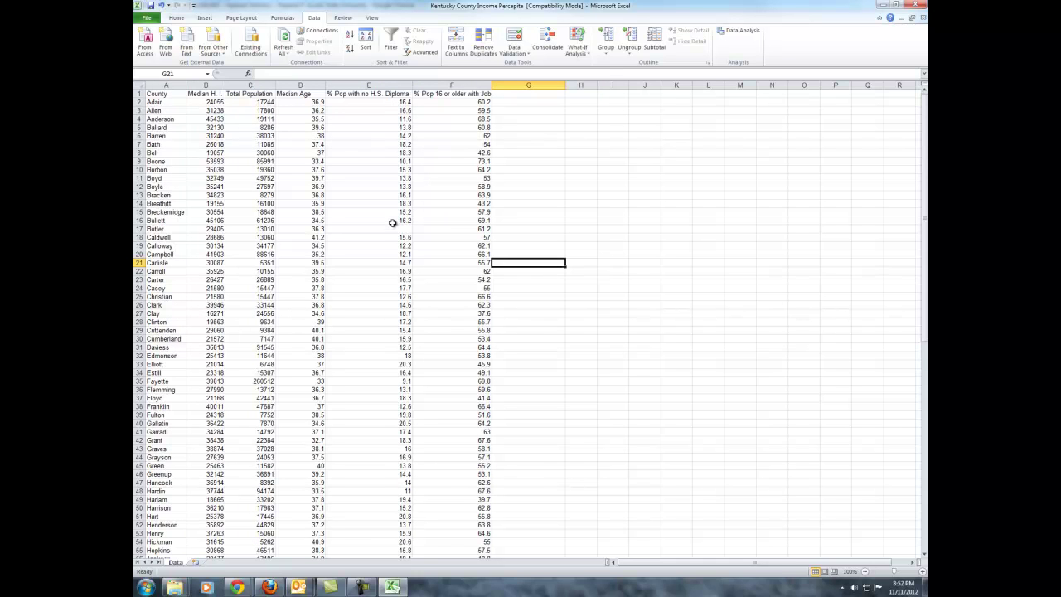
right_click(139, 228)
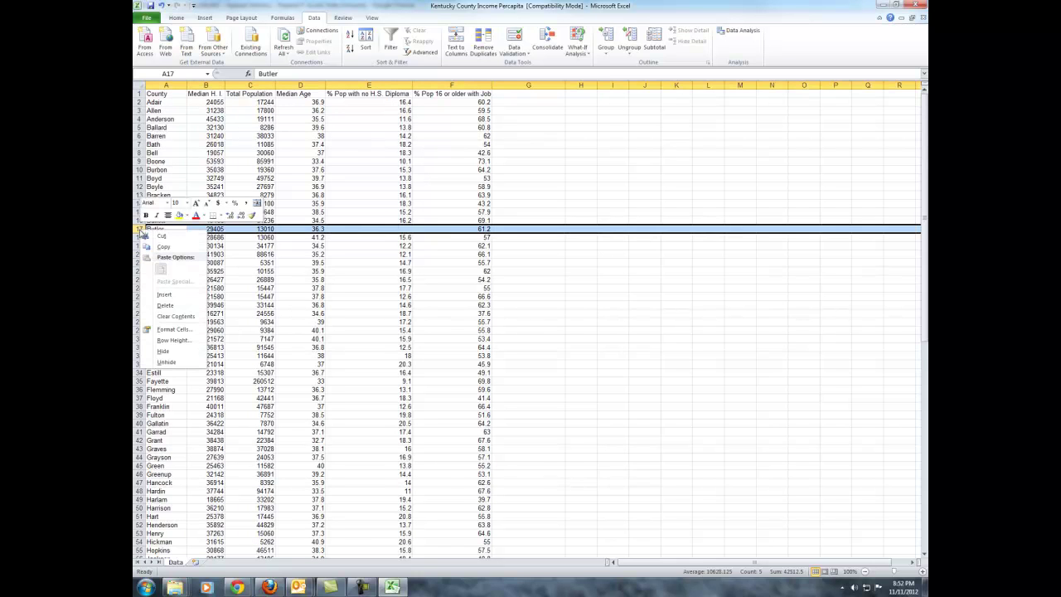
left_click(165, 305)
left_click(580, 306)
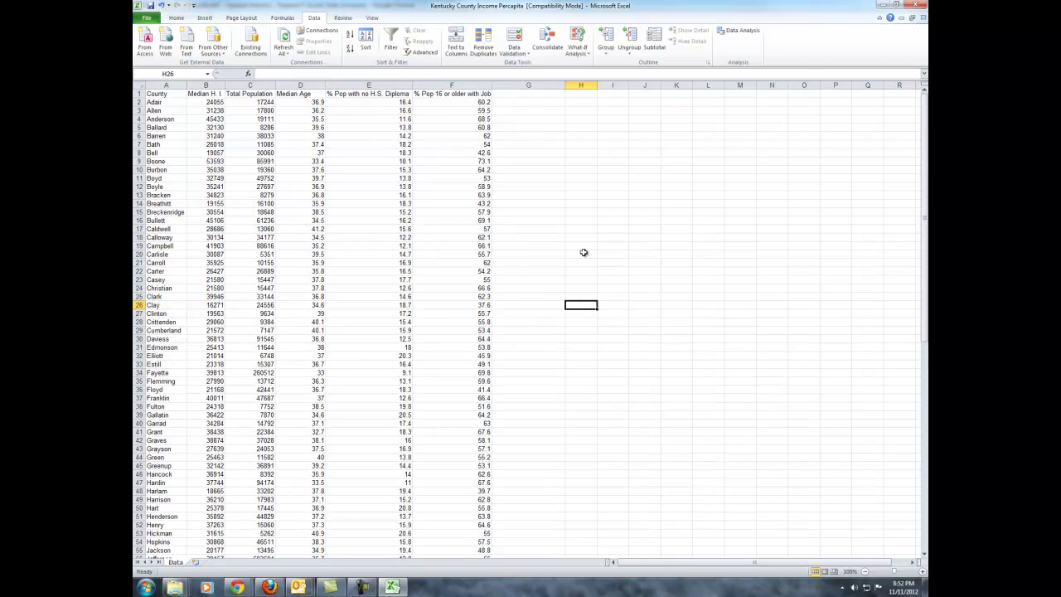
left_click(583, 230)
scroll(552, 286, "down", 4)
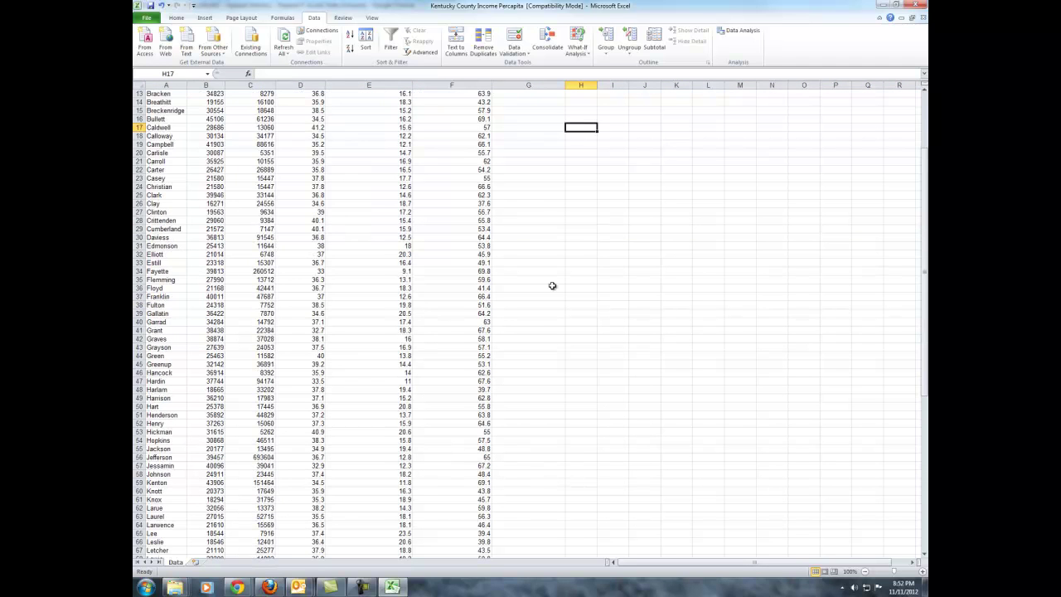
scroll(552, 286, "down", 13)
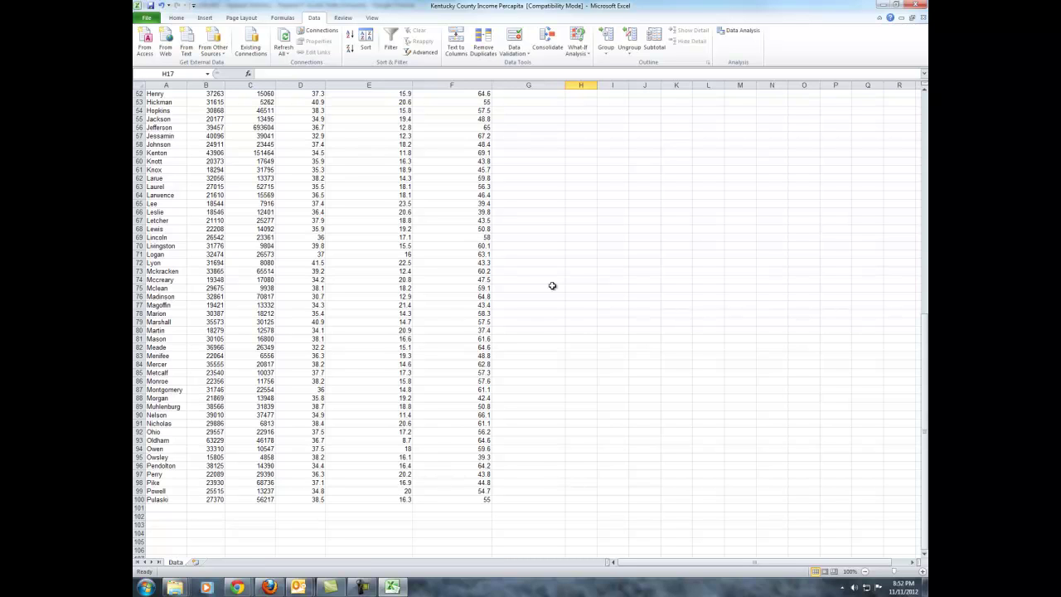
scroll(552, 286, "up", 5)
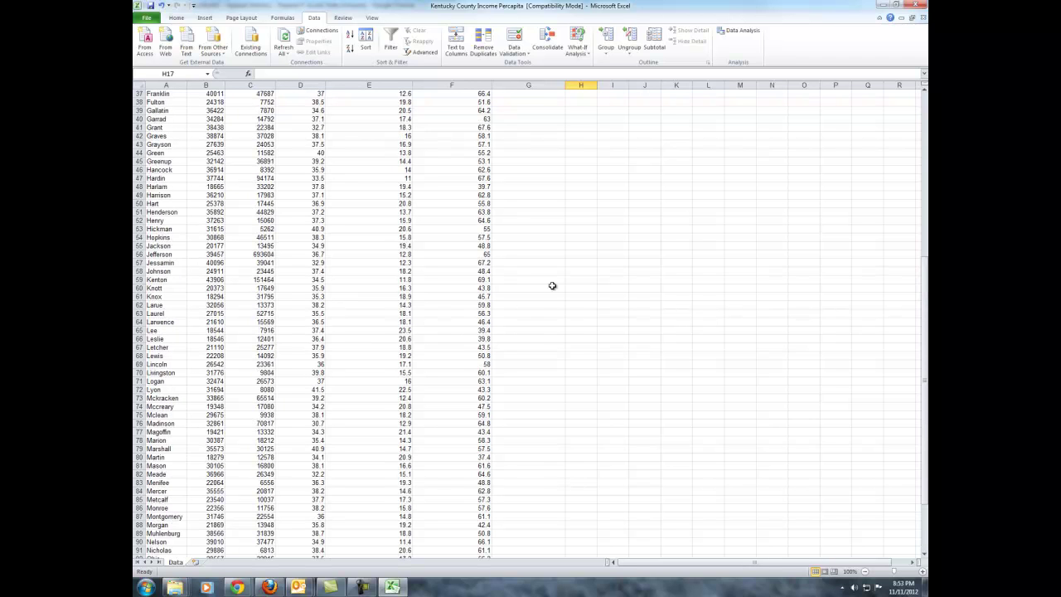
key("Home")
key("shift+space")
key("Right")
key("Right")
key("Right")
key("Right")
type("19")
key("ctrl+Return")
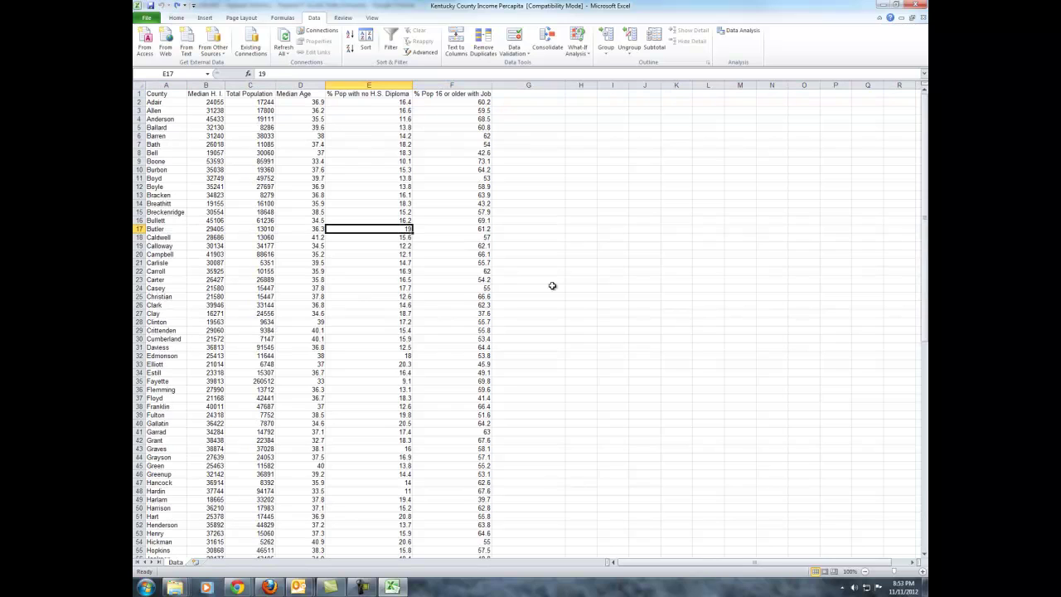
left_click(552, 286)
left_click(519, 233)
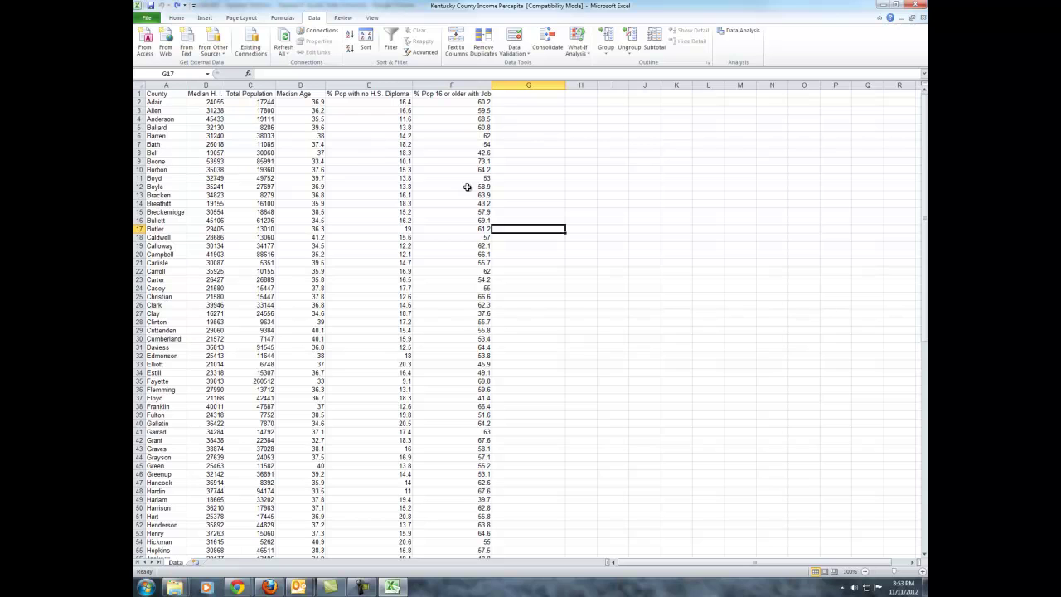
Launch Descriptive Statistics from Data Analysis and move its dialog clear of the table
left_click(745, 31)
scroll(301, 301, "down", 3)
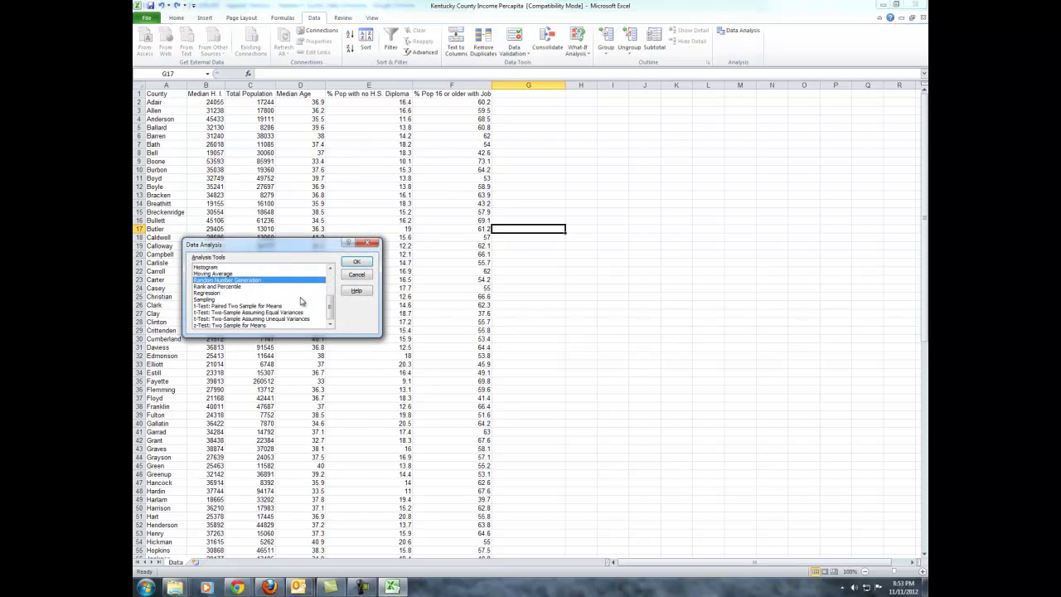
scroll(301, 301, "up", 3)
left_click(242, 300)
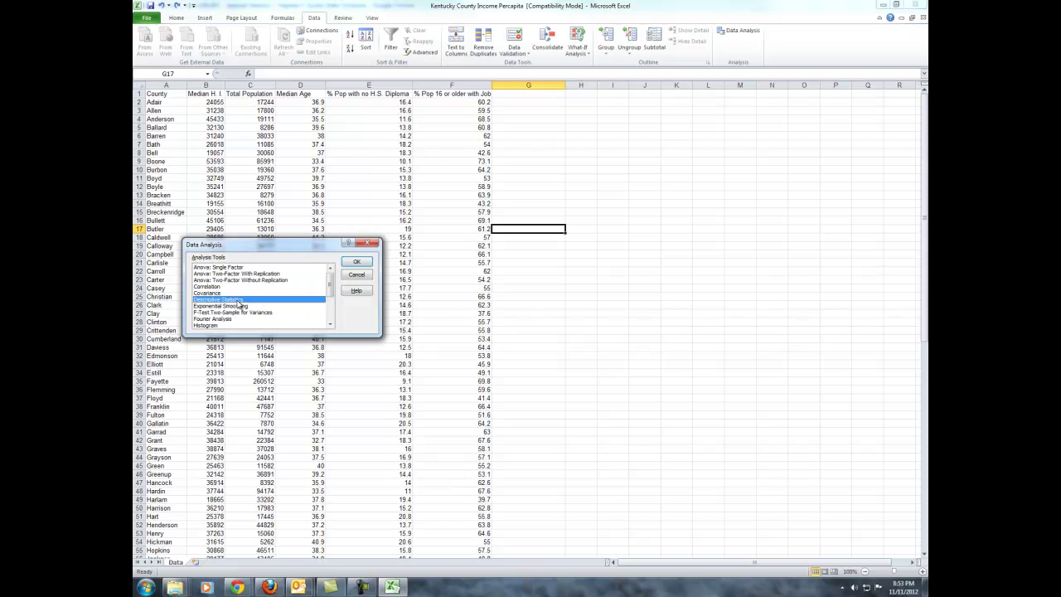
left_click(356, 264)
left_click_drag(320, 211, 800, 140)
Run Descriptive Statistics on $B$1:$F$101 with first-row labels and summary statistics to a new worksheet
left_click(802, 158)
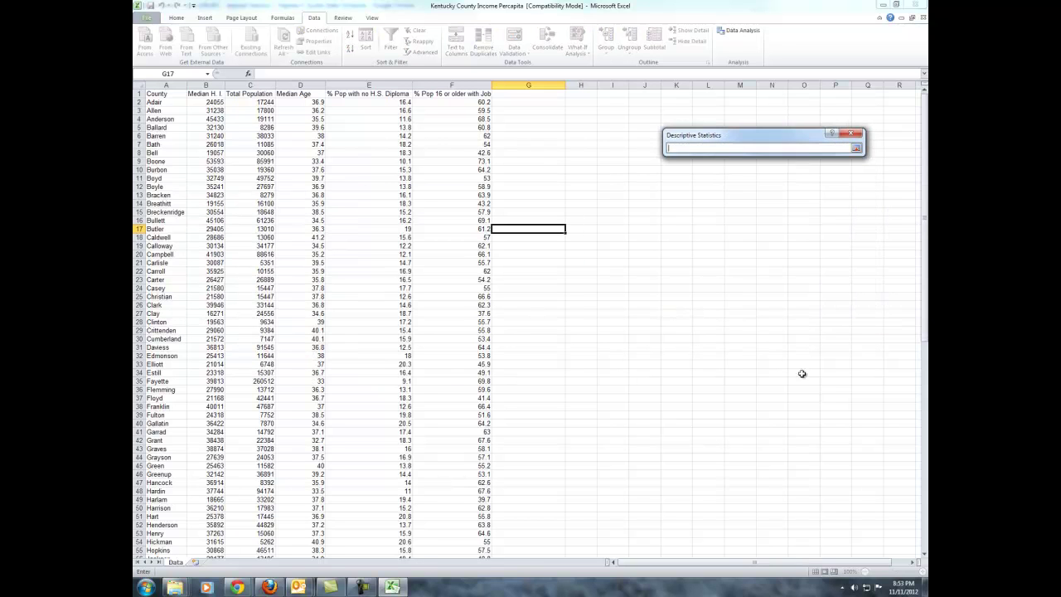
left_click(856, 148)
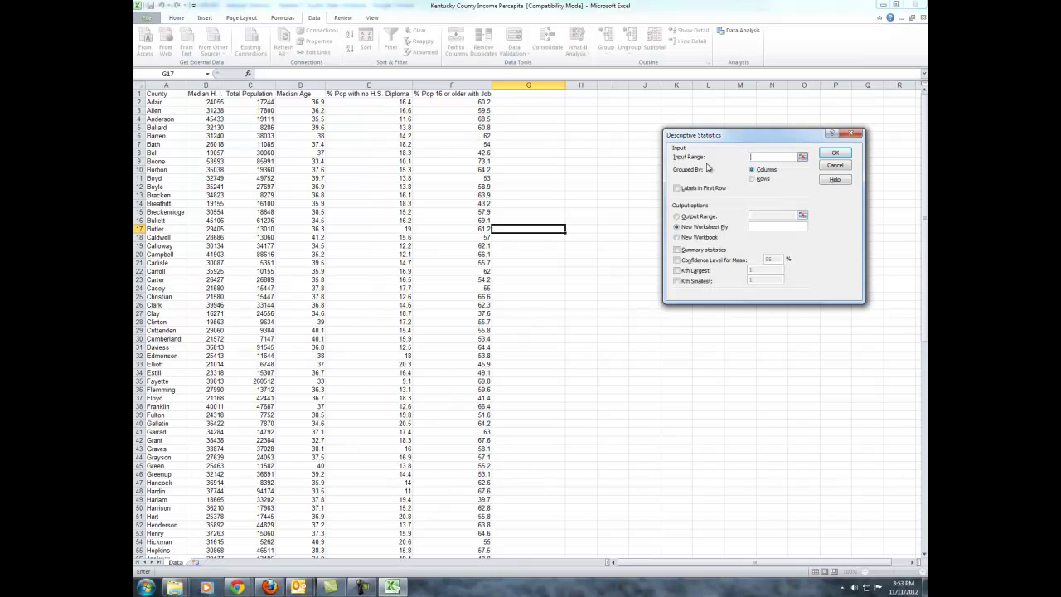
left_click(802, 158)
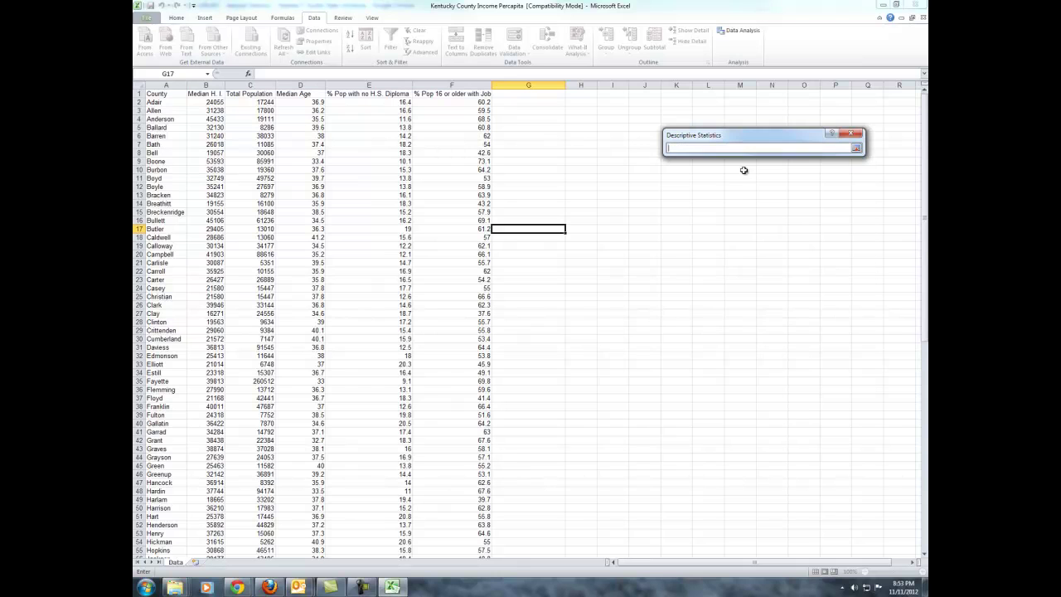
left_click(214, 94)
key("ctrl+shift+Right")
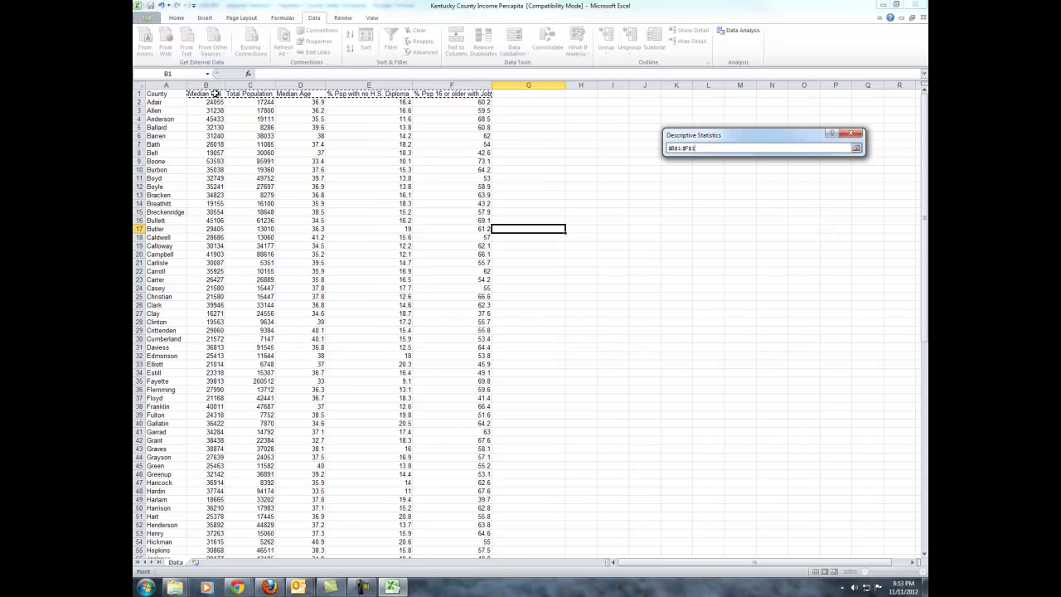
key("ctrl+shift+Down")
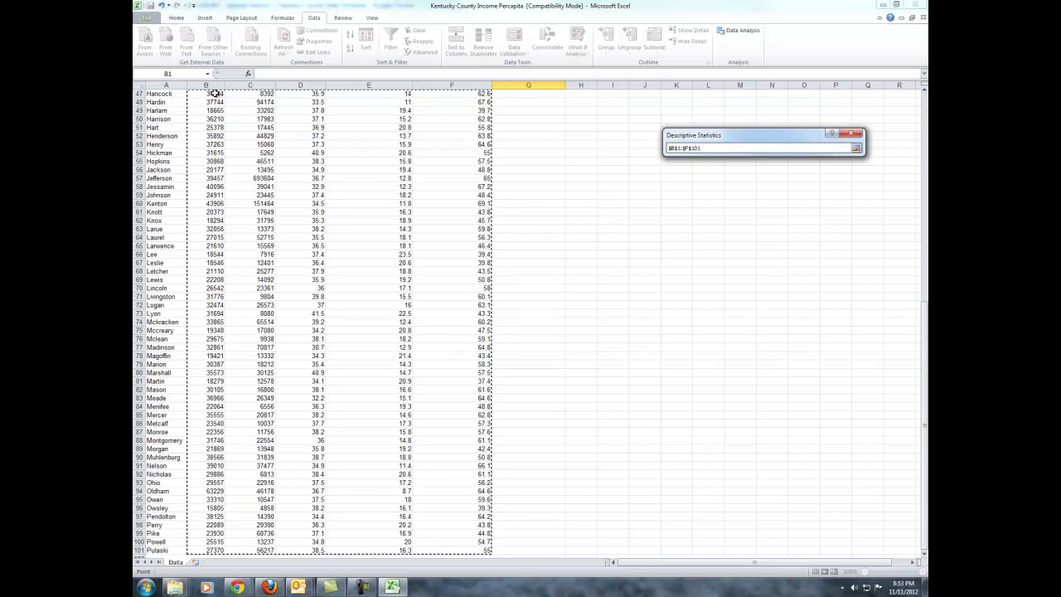
scroll(214, 93, "up", 15)
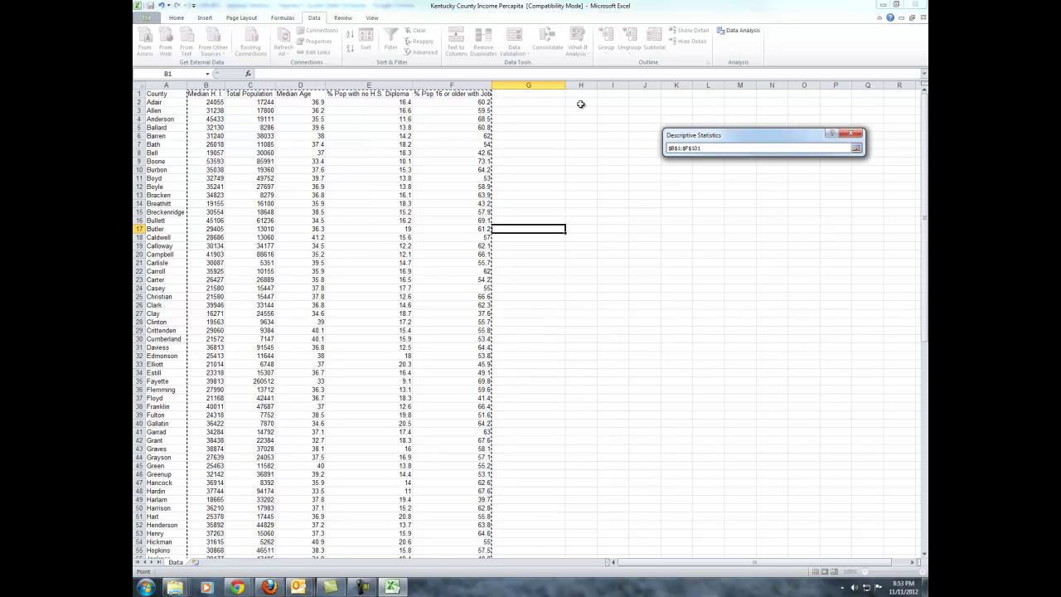
left_click(858, 149)
left_click(677, 189)
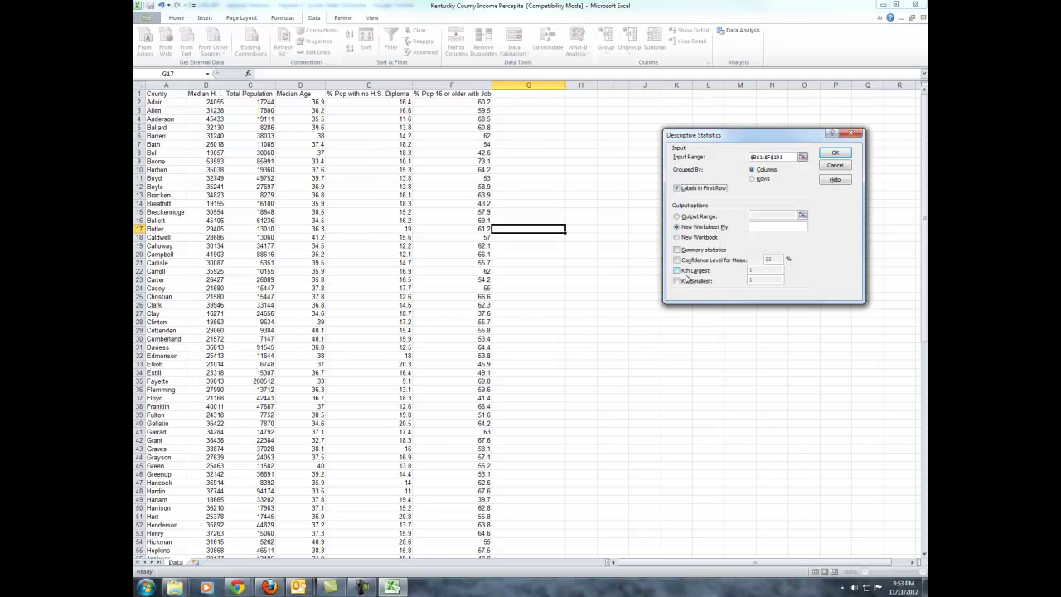
left_click(677, 250)
left_click(833, 155)
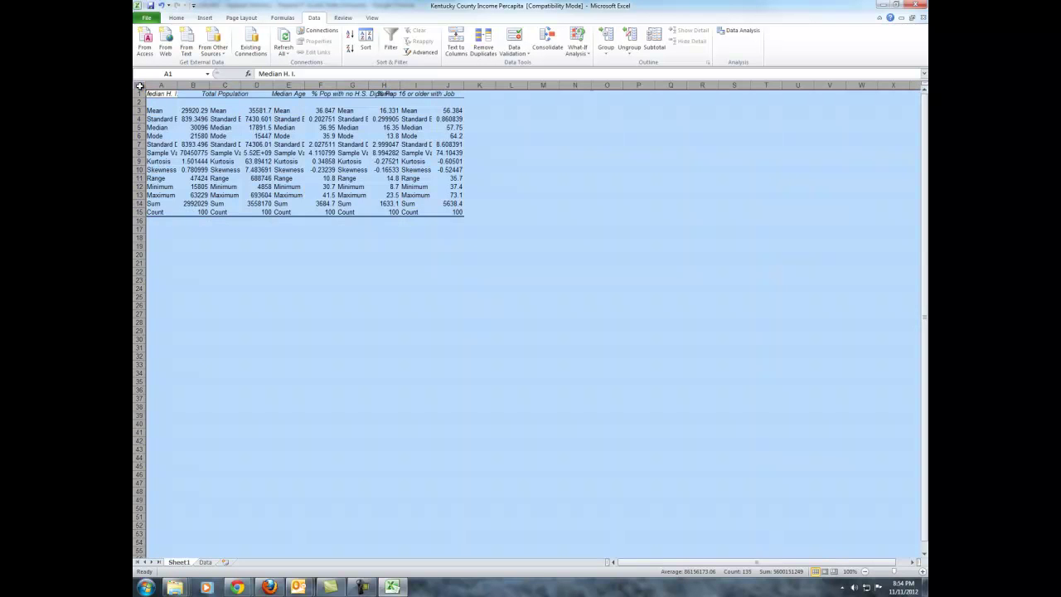
AutoFit every column on Sheet1 so labels like Standard Deviation display fully
left_click(139, 86)
double_click(177, 86)
left_click(318, 323)
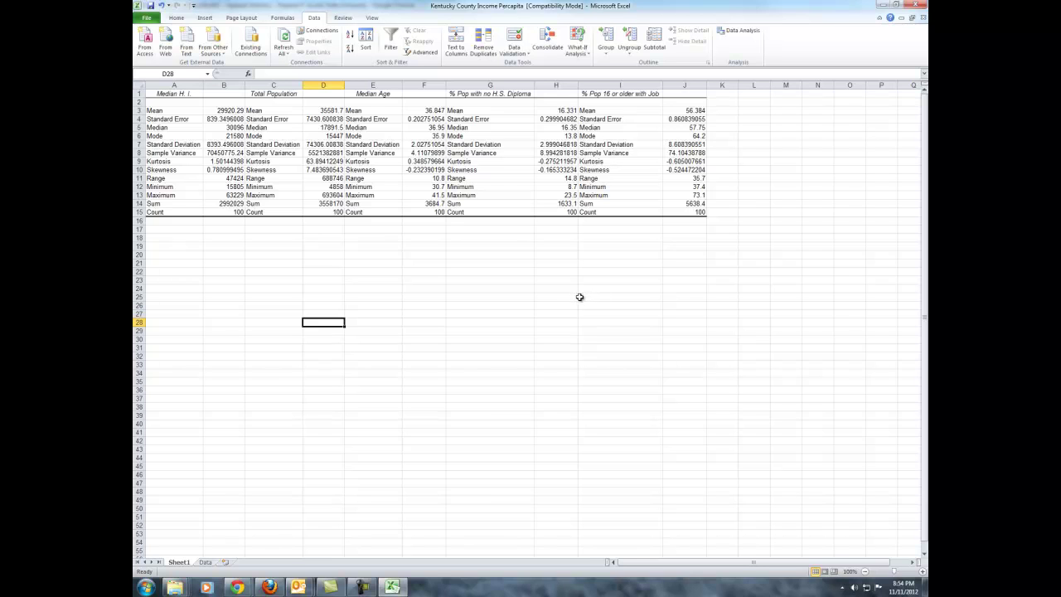
Delete the Standard Error, Median and Mode rows from the statistics table
left_click(139, 118)
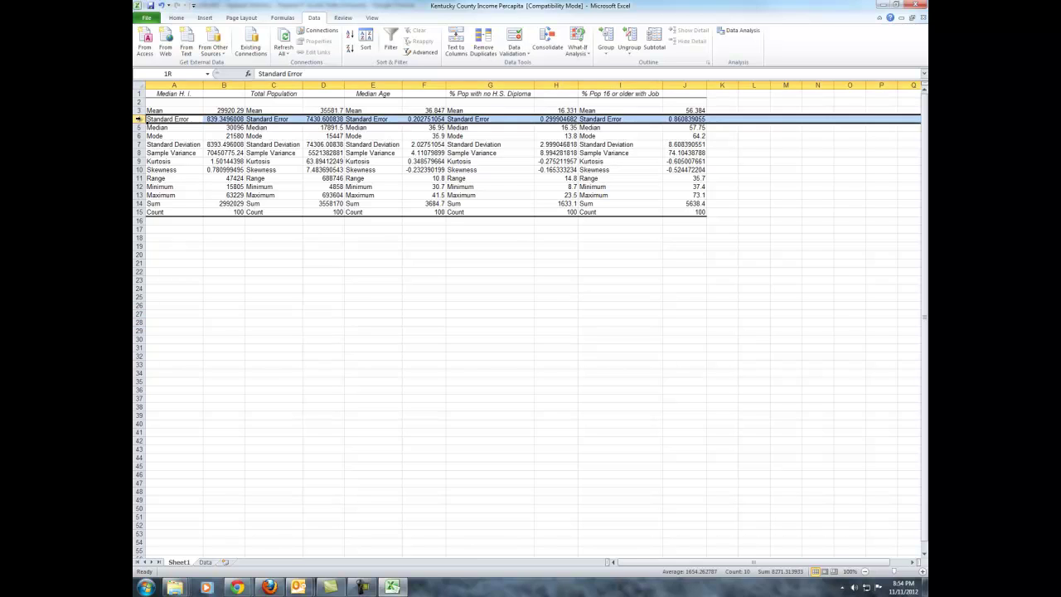
right_click(139, 119)
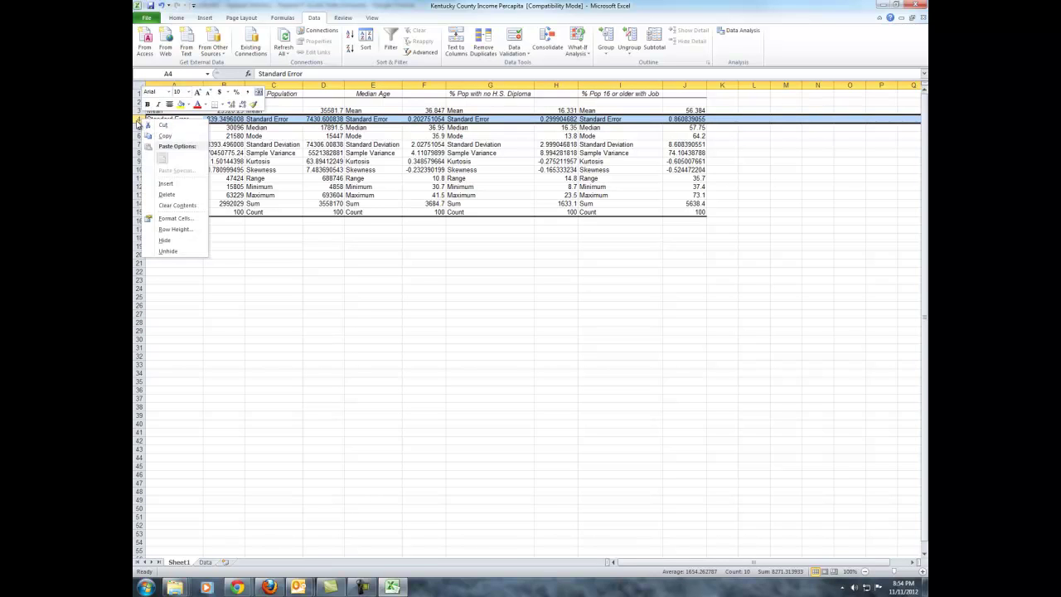
left_click(138, 118)
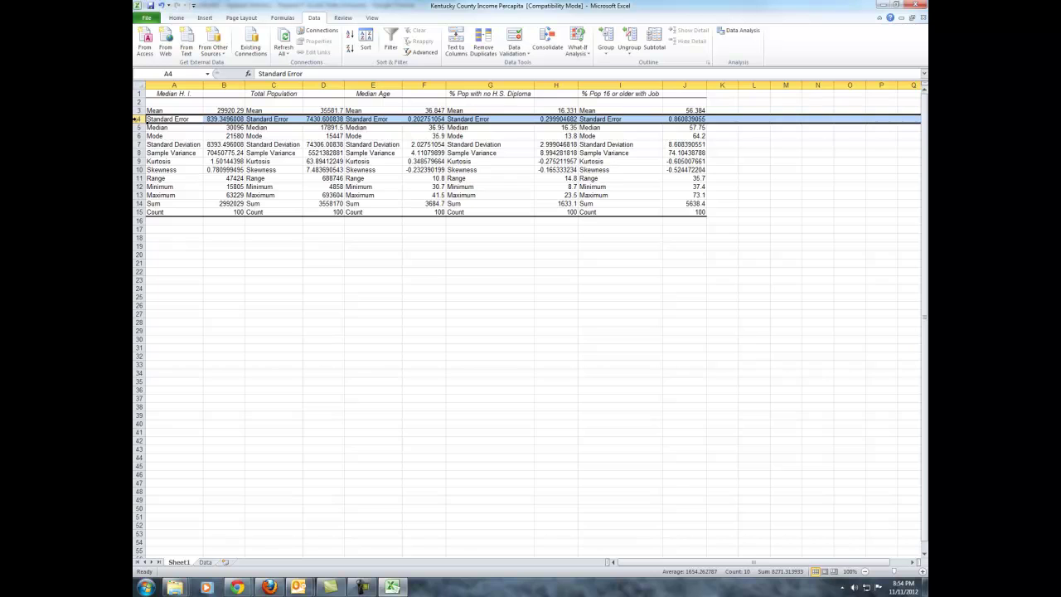
right_click(137, 119)
key("d")
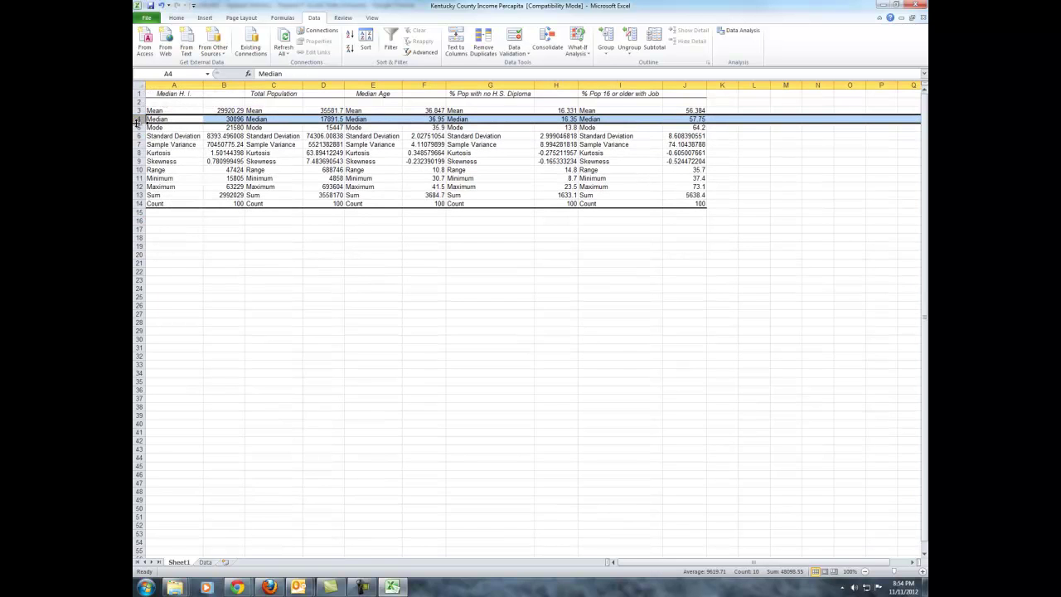
left_click_drag(137, 120, 137, 128)
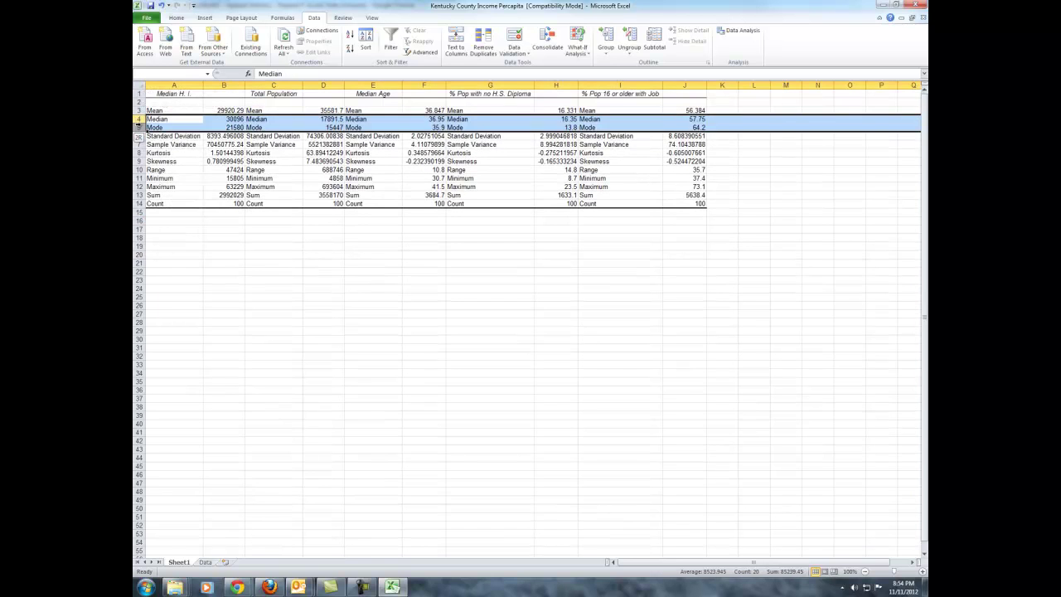
right_click(138, 128)
key("d")
Delete the Sample Variance, Kurtosis, Skewness, Range and Sum rows
left_click(137, 127)
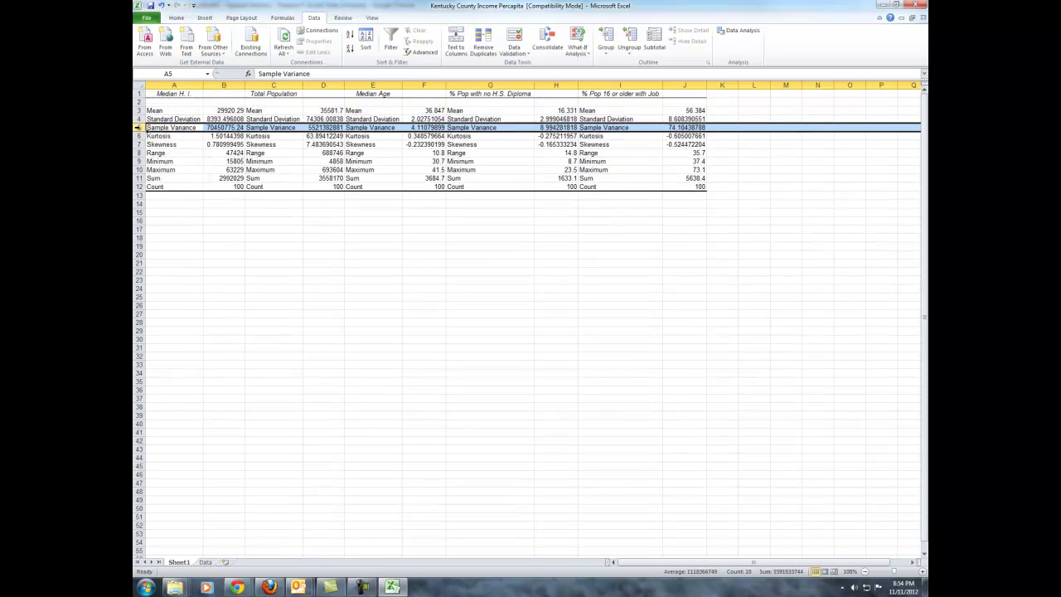
left_click_drag(138, 128, 139, 143)
right_click(139, 139)
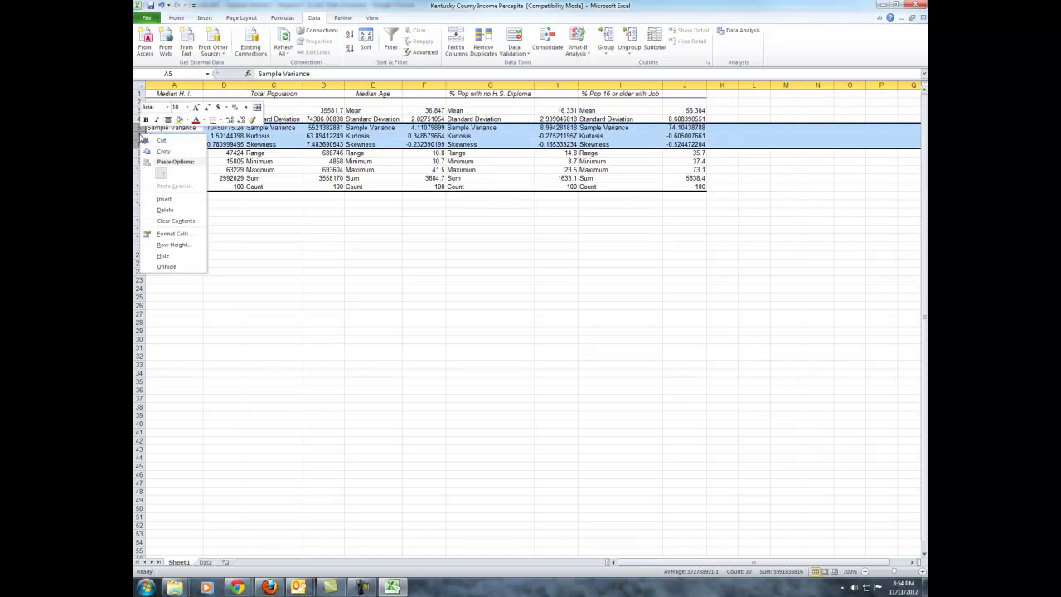
left_click(160, 193)
left_click(160, 193)
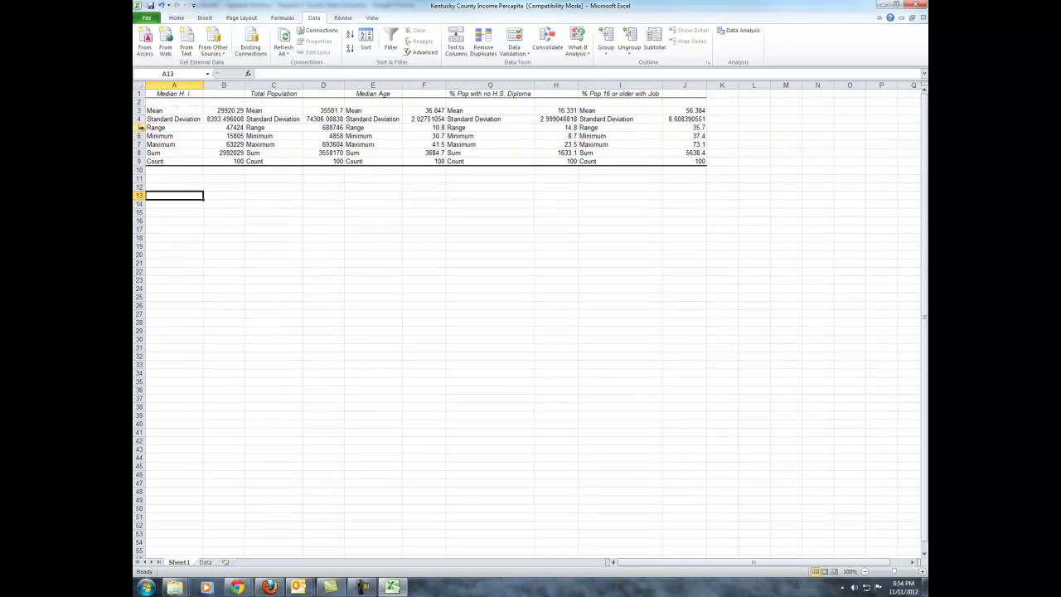
left_click(140, 127)
right_click(143, 128)
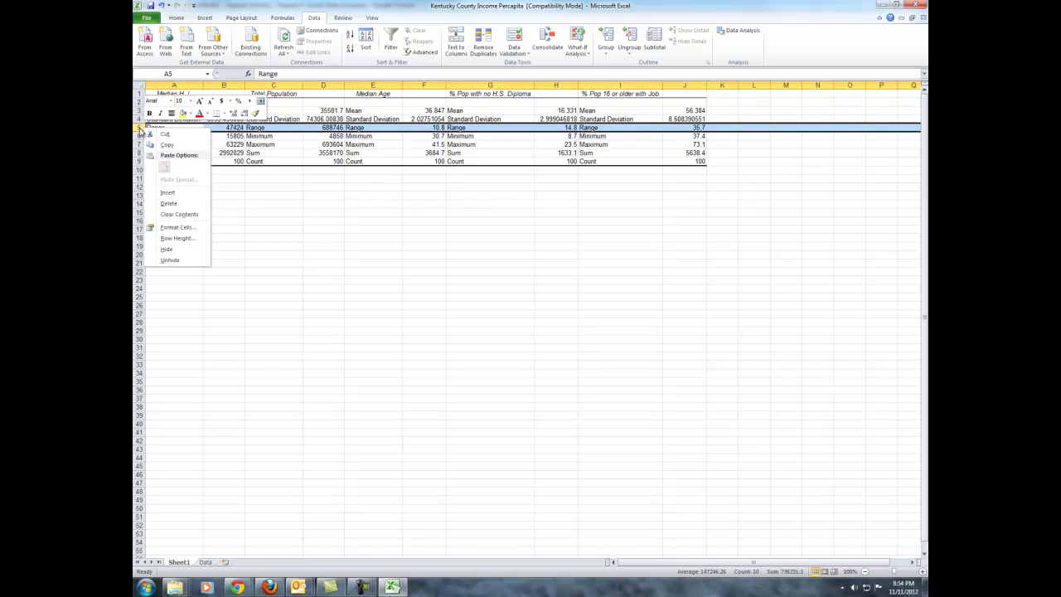
key("d")
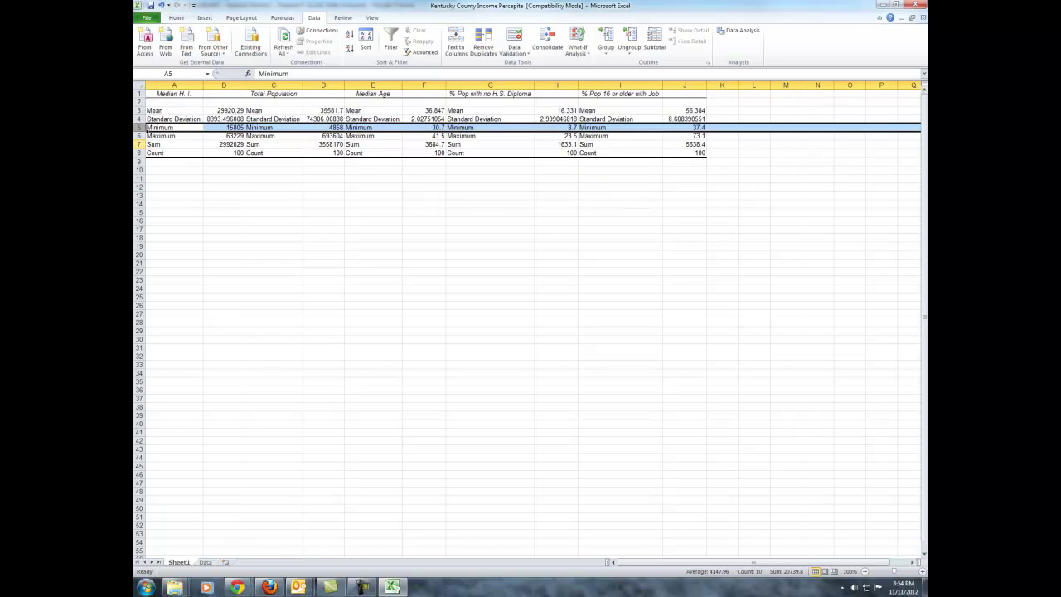
left_click(136, 144)
right_click(136, 144)
left_click(173, 230)
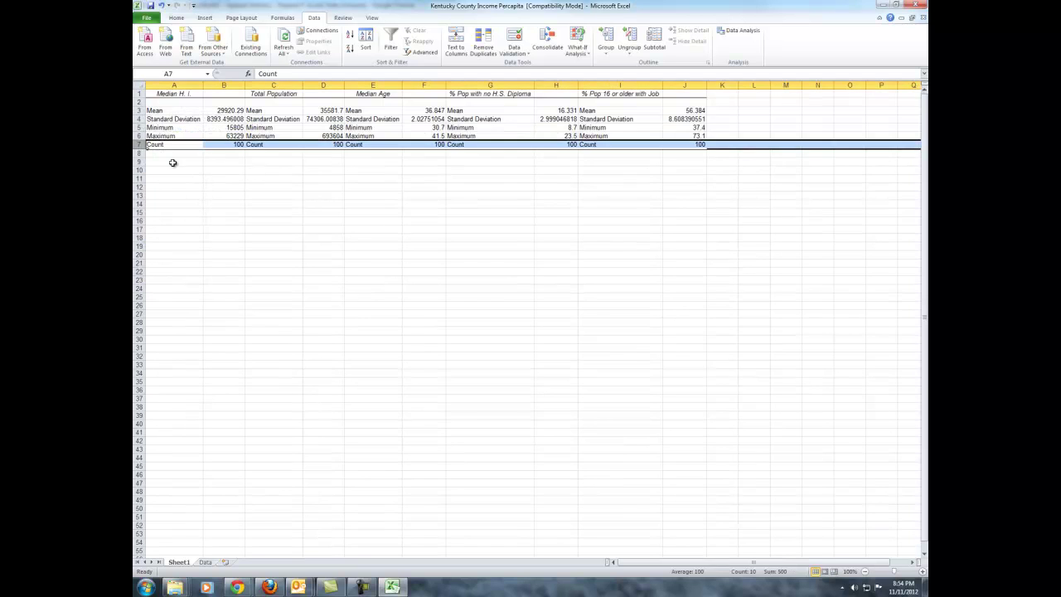
left_click(313, 174)
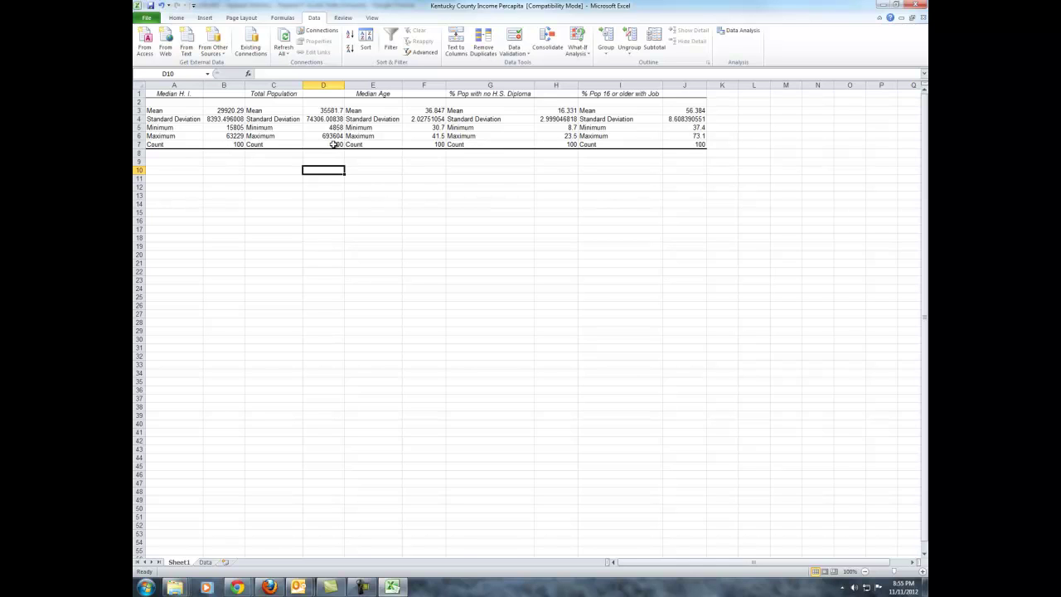
Review the repeated Mean labels across the table and select the Median H. I. header
left_click(624, 194)
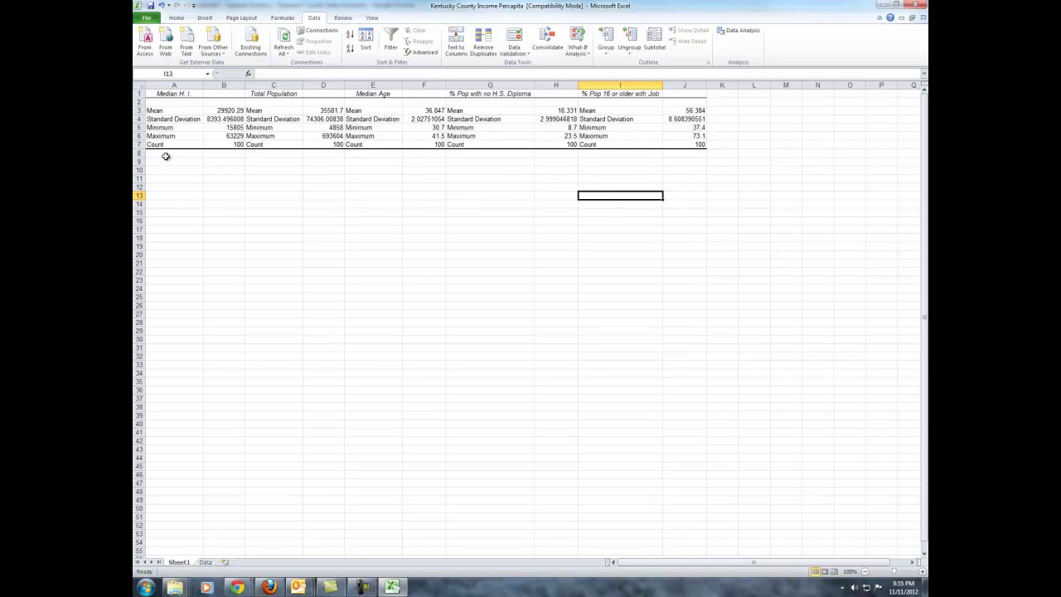
left_click(313, 187)
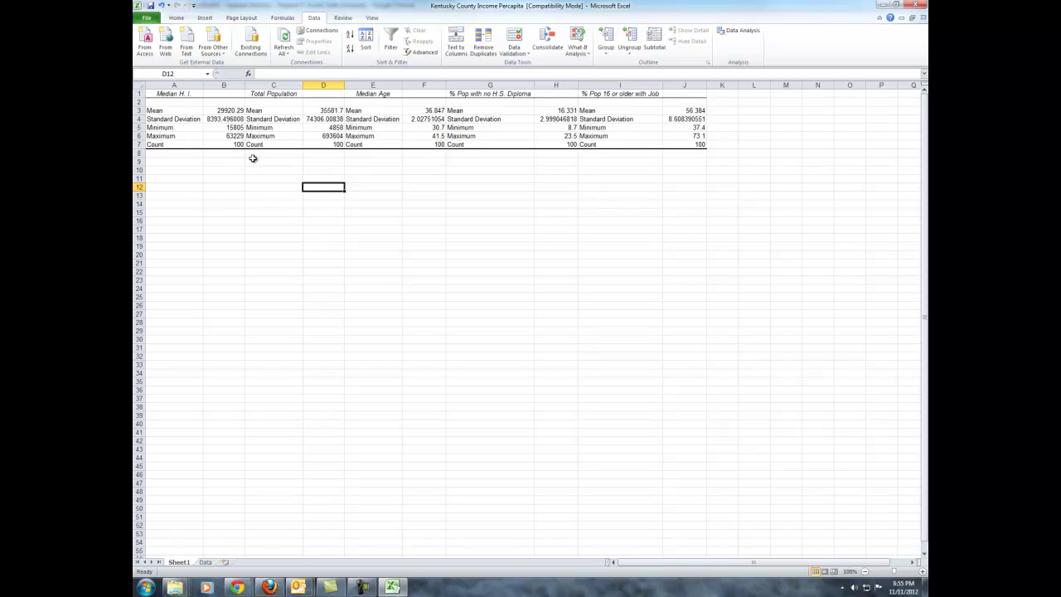
left_click(162, 112)
left_click(256, 111)
left_click(358, 111)
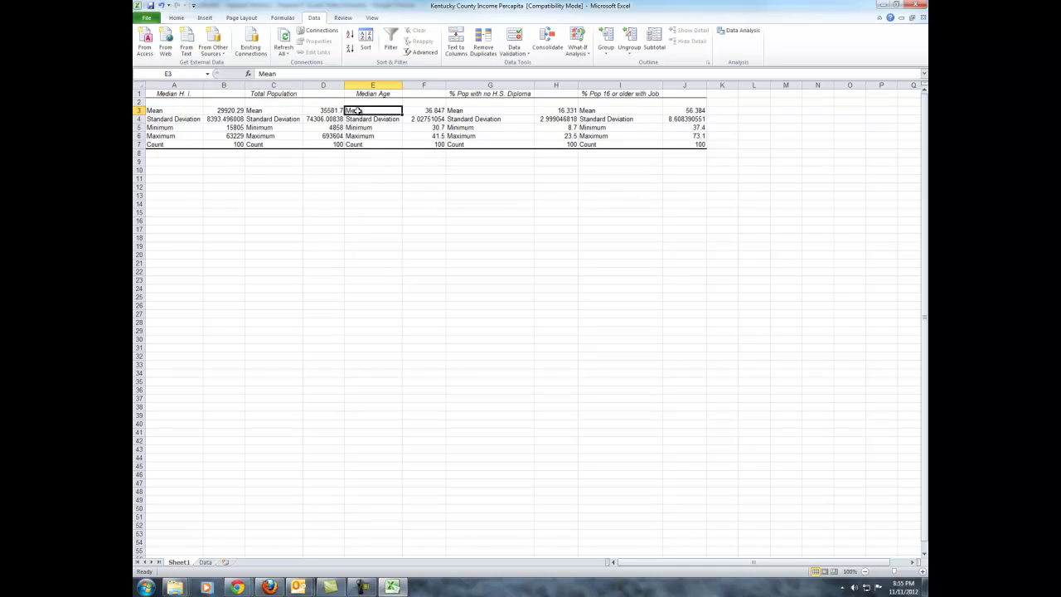
left_click(484, 112)
left_click(626, 111)
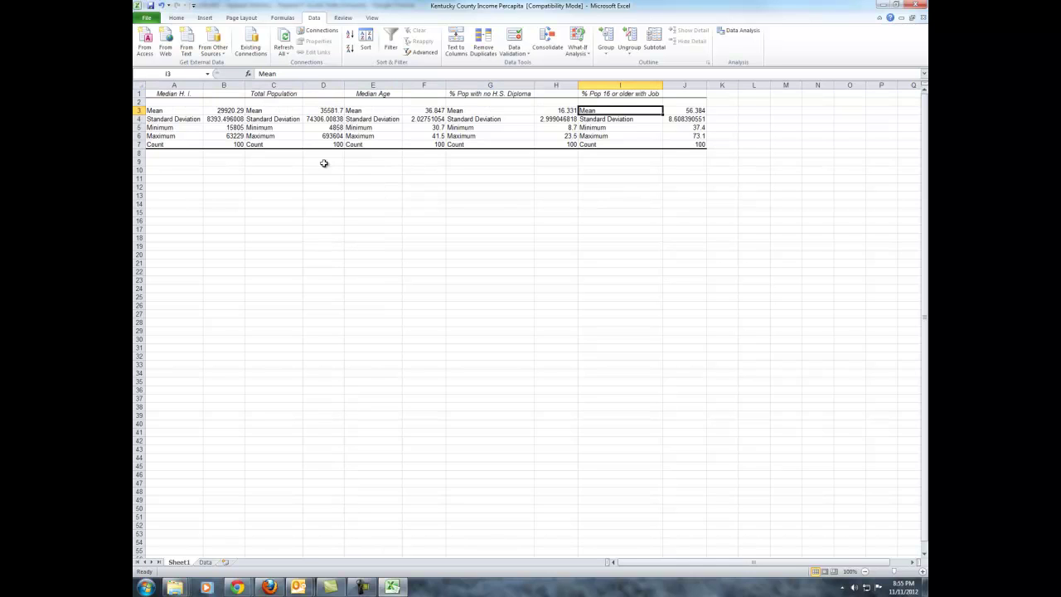
left_click(164, 94)
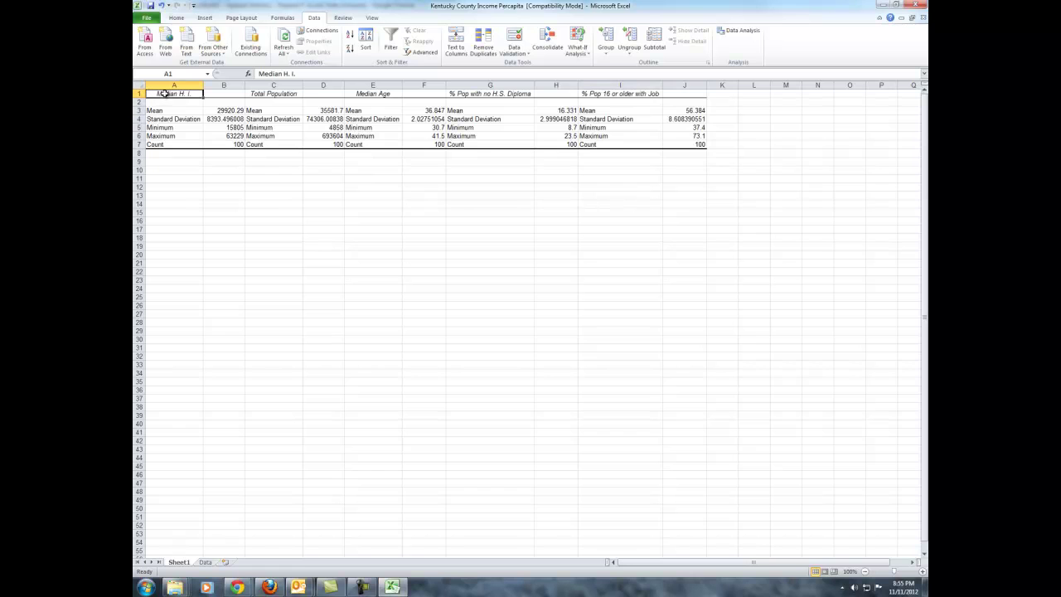
right_click(164, 94)
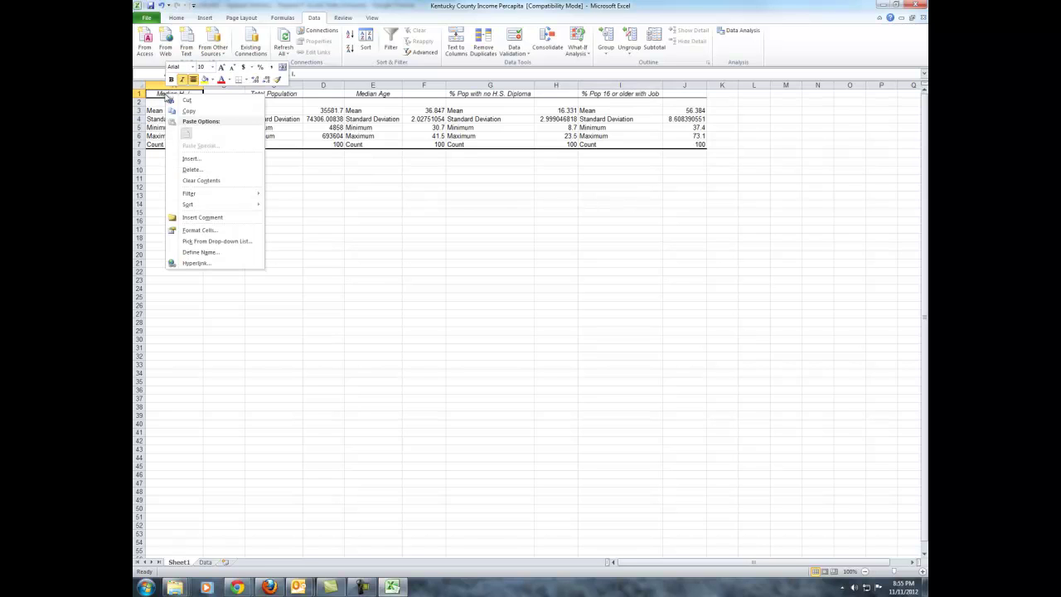
left_click(189, 159)
left_click(179, 141)
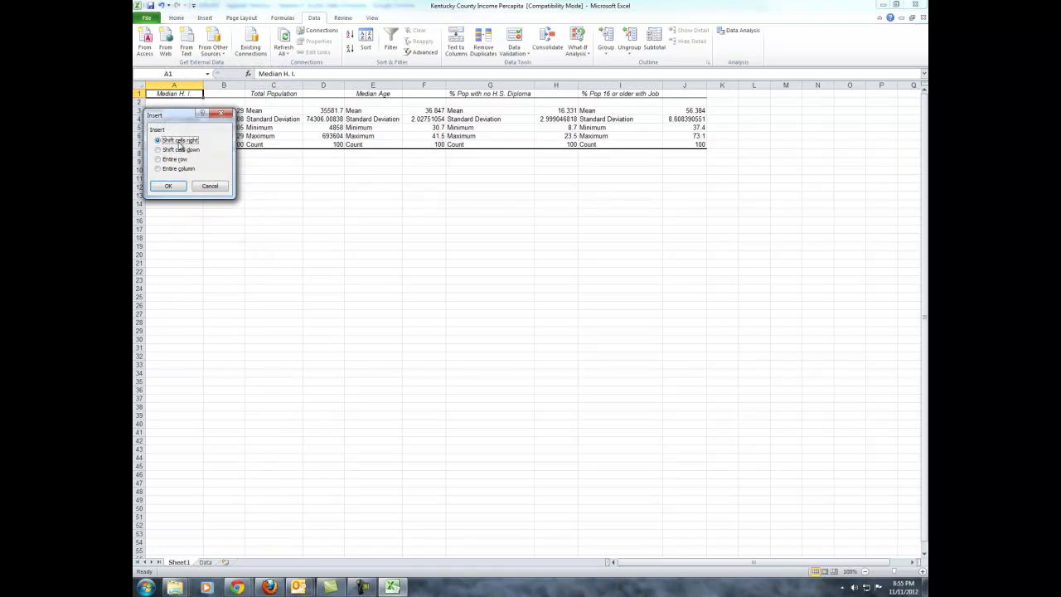
left_click(171, 186)
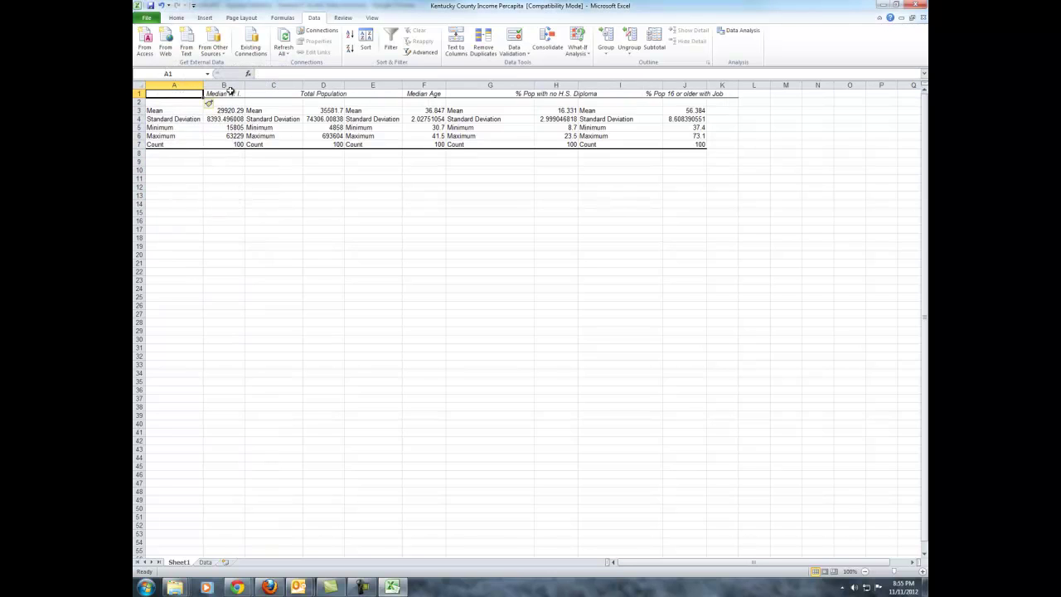
left_click(231, 91)
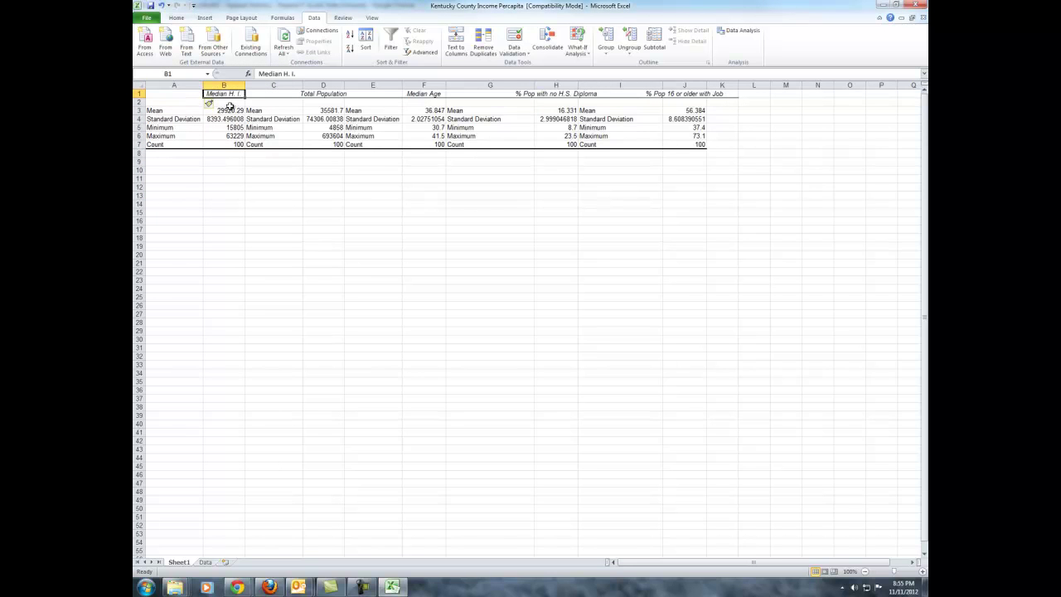
left_click(229, 110)
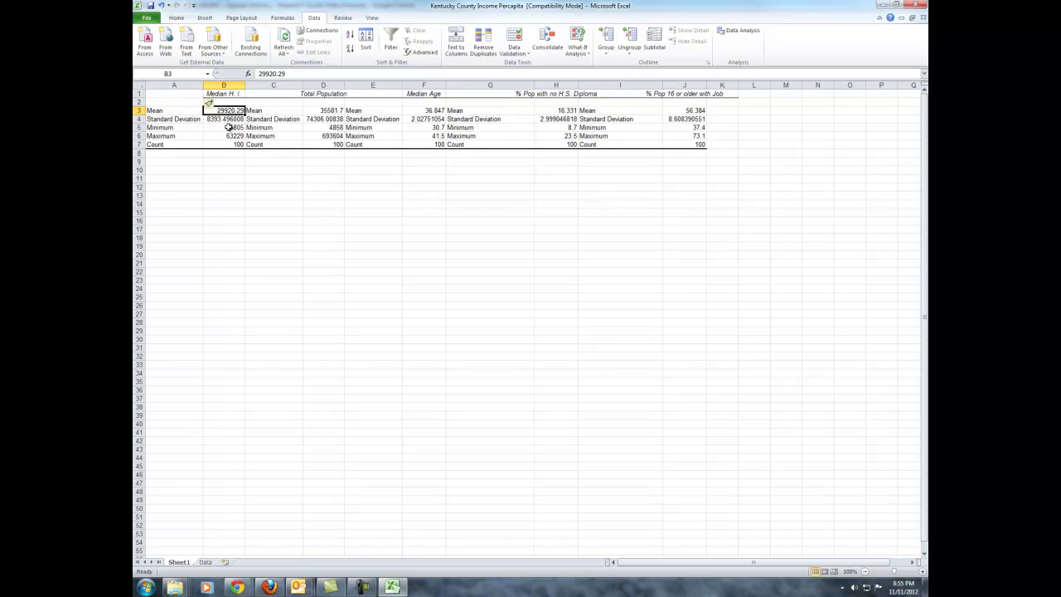
left_click(176, 110)
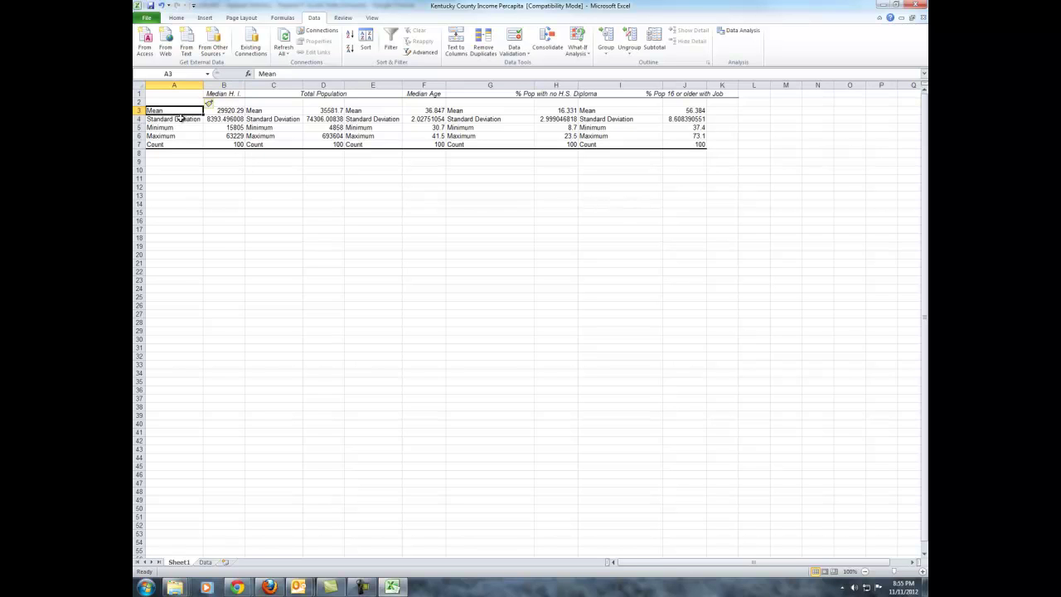
left_click(224, 111)
left_click(226, 119)
left_click(225, 127)
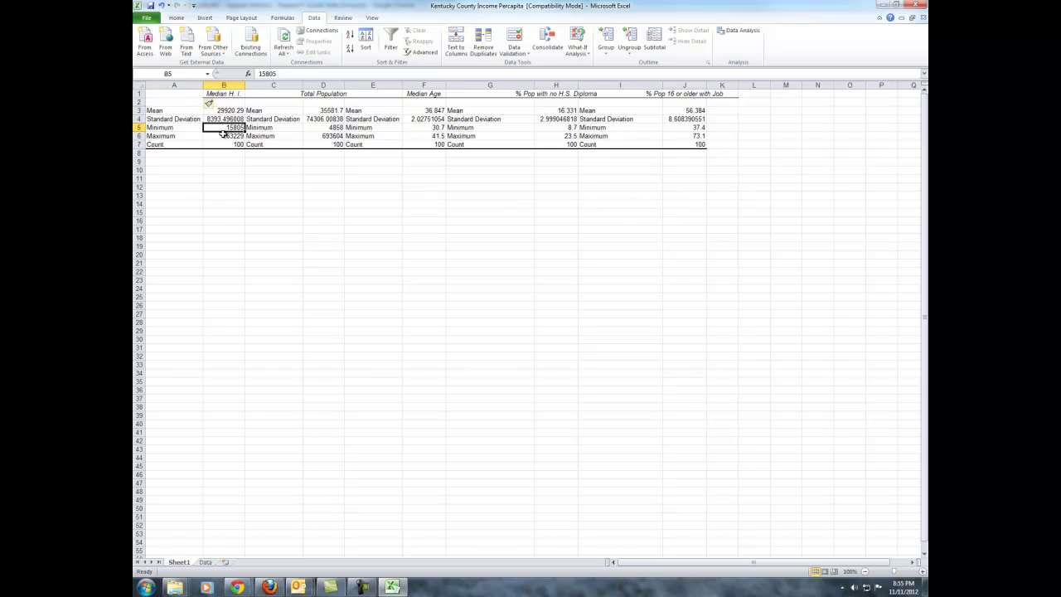
left_click(224, 135)
left_click(386, 231)
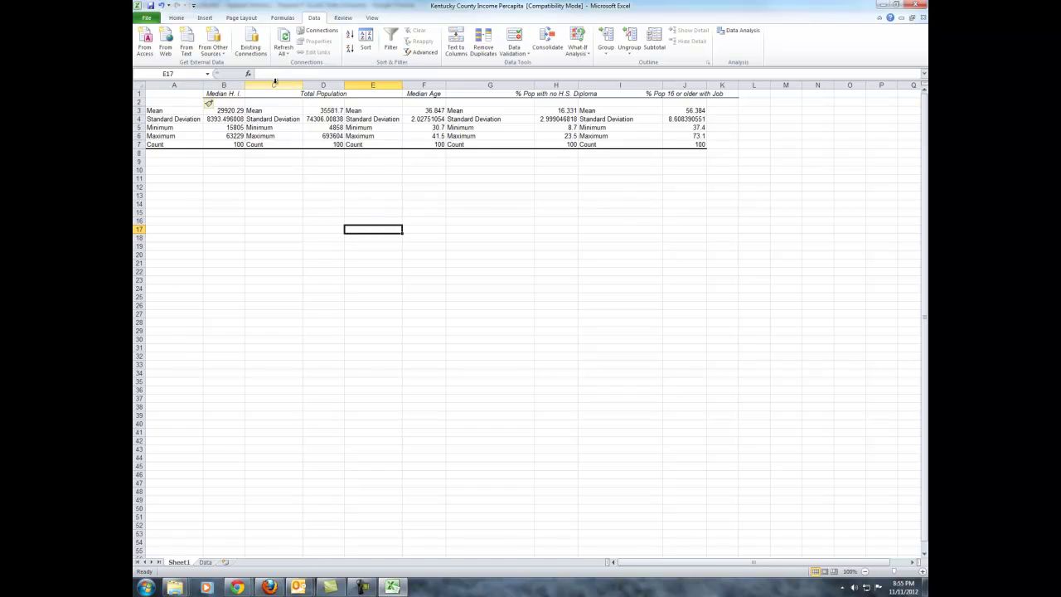
left_click(274, 86)
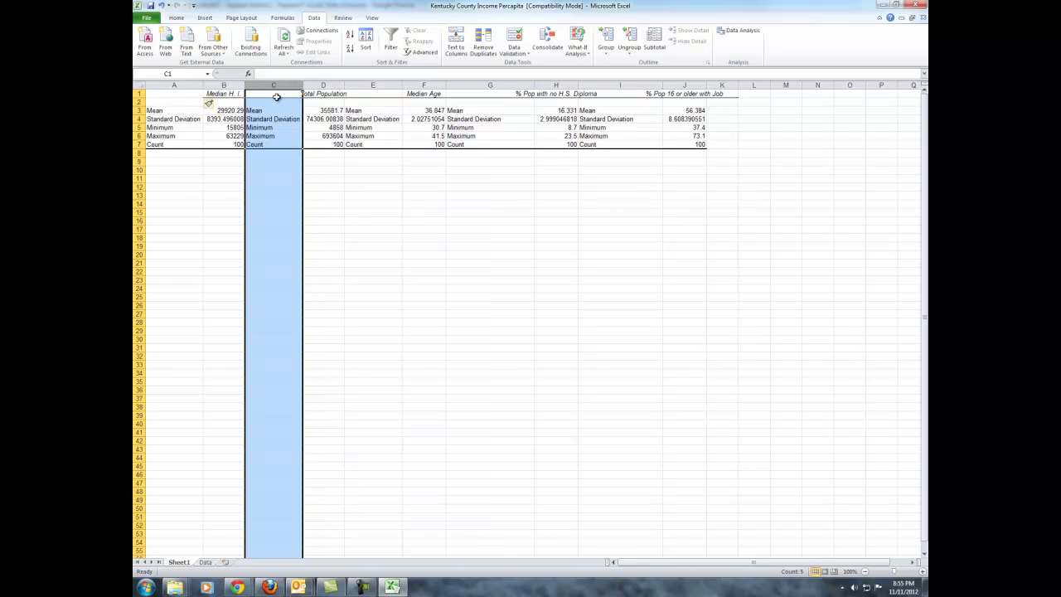
Clear the repeated statistic labels from columns C, E, G and I
key("Delete")
left_click(365, 86)
key("Delete")
left_click(481, 86)
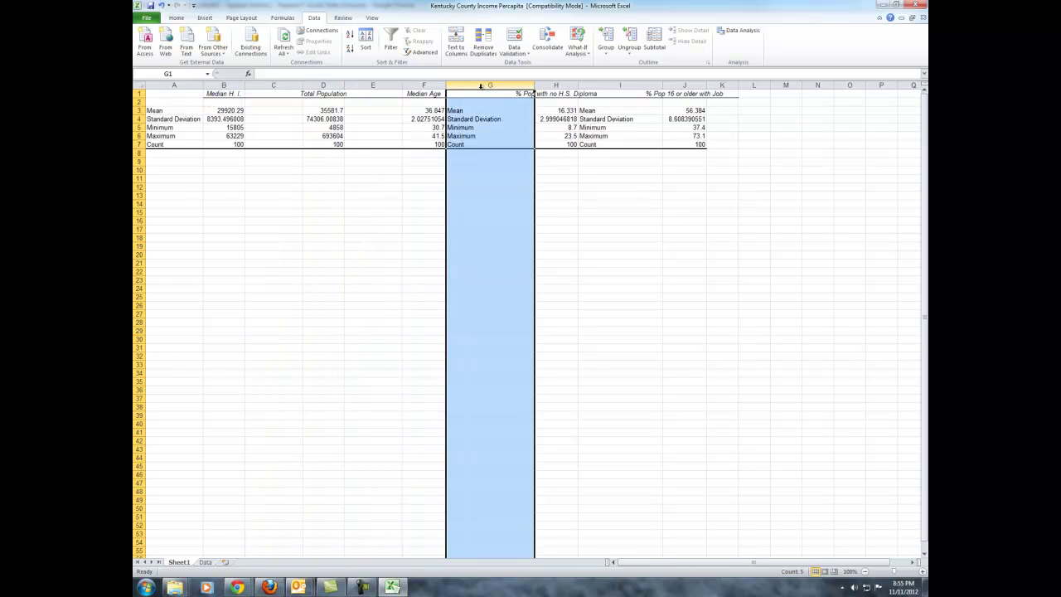
key("Delete")
left_click(622, 85)
key("Delete")
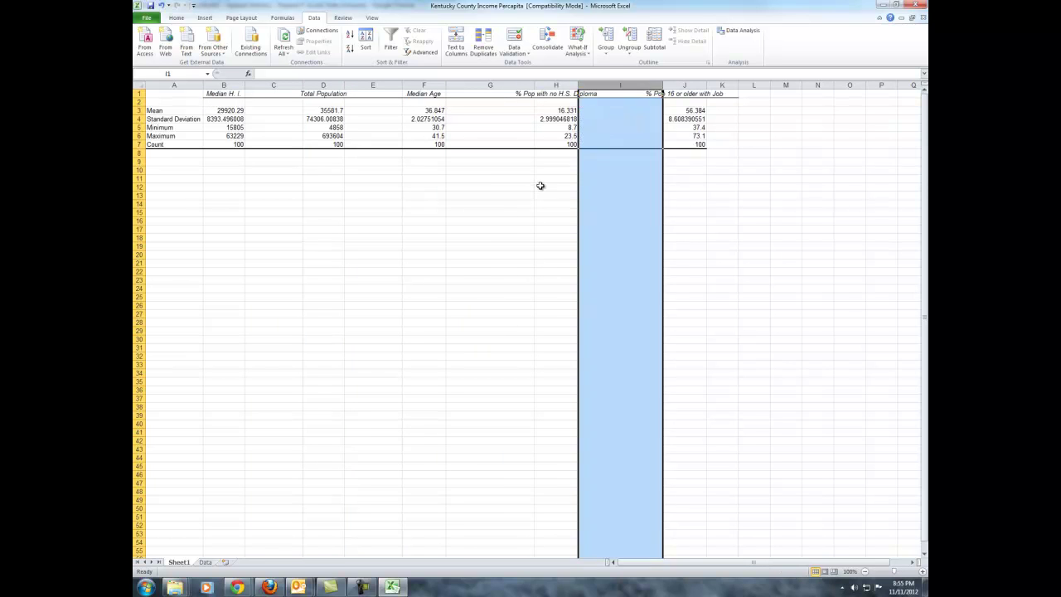
left_click(540, 186)
Narrow empty columns C, E, G and I into thin spacer columns
left_click(298, 86)
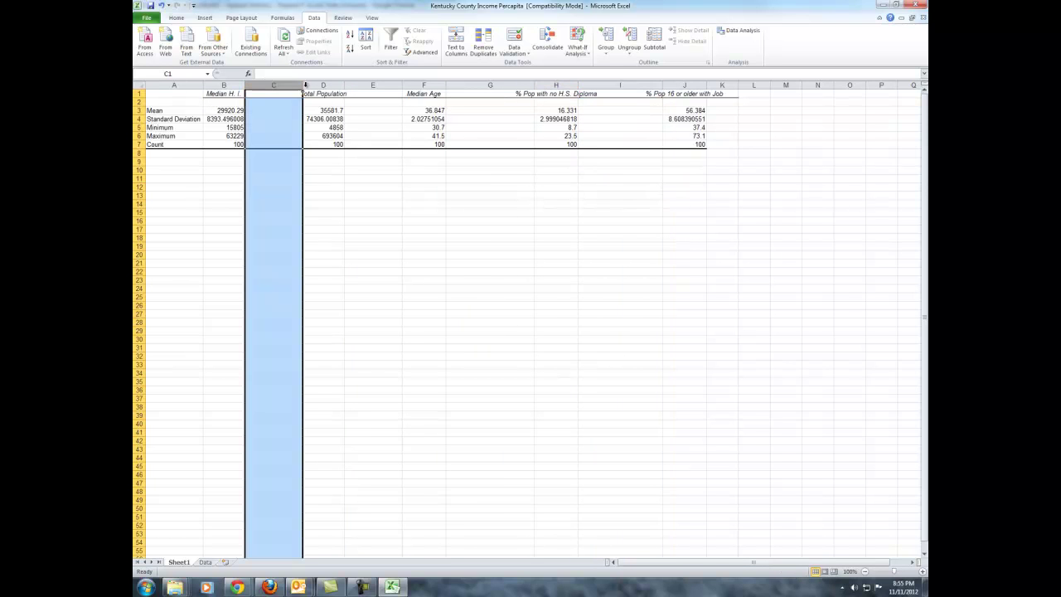
left_click(373, 85, "ctrl")
left_click(490, 85, "ctrl")
left_click(606, 84, "ctrl")
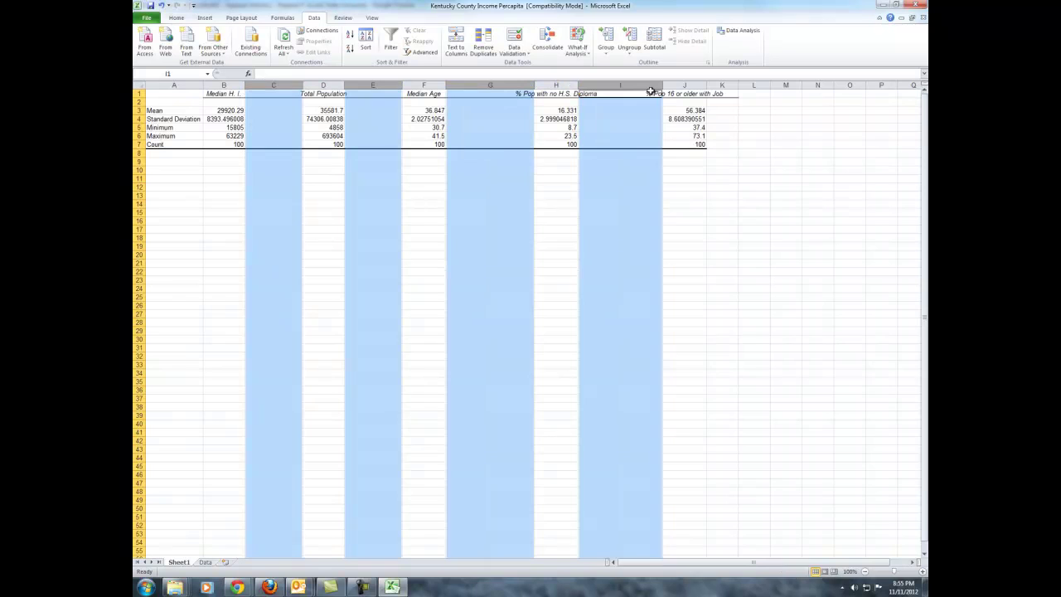
left_click_drag(664, 86, 583, 88)
left_click(328, 238)
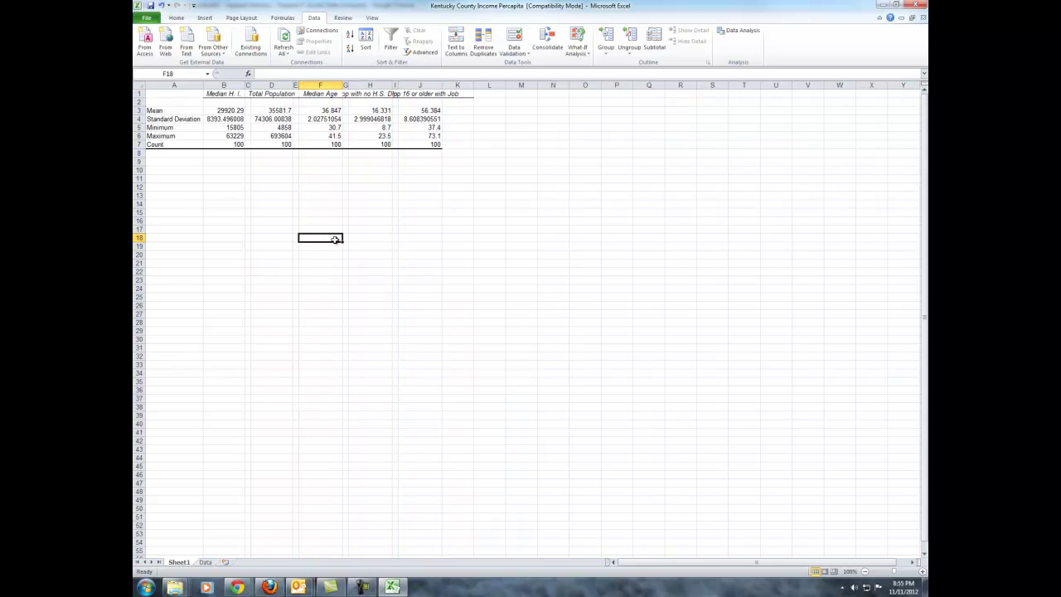
AutoFit value columns B, D, F, H and J to their header text
left_click(224, 85)
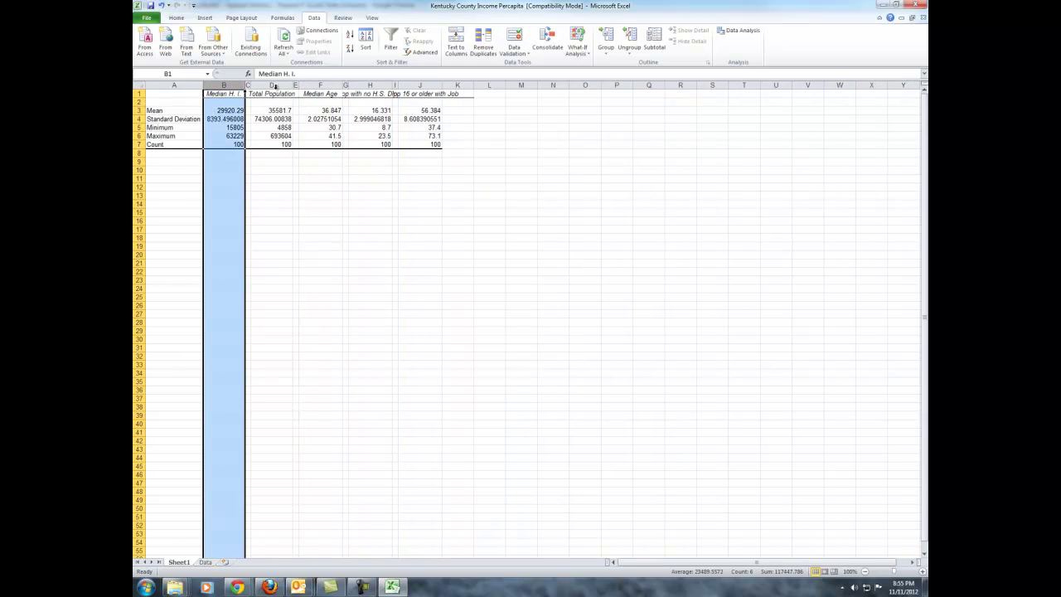
left_click(272, 86, "ctrl")
left_click(320, 86, "ctrl")
left_click(369, 85, "ctrl")
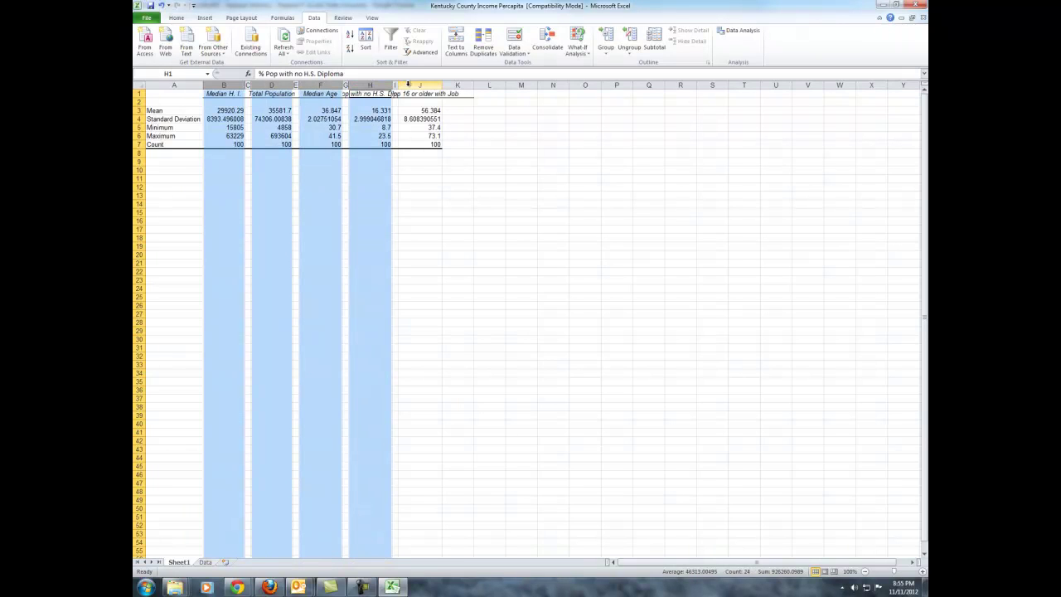
left_click(414, 85, "ctrl")
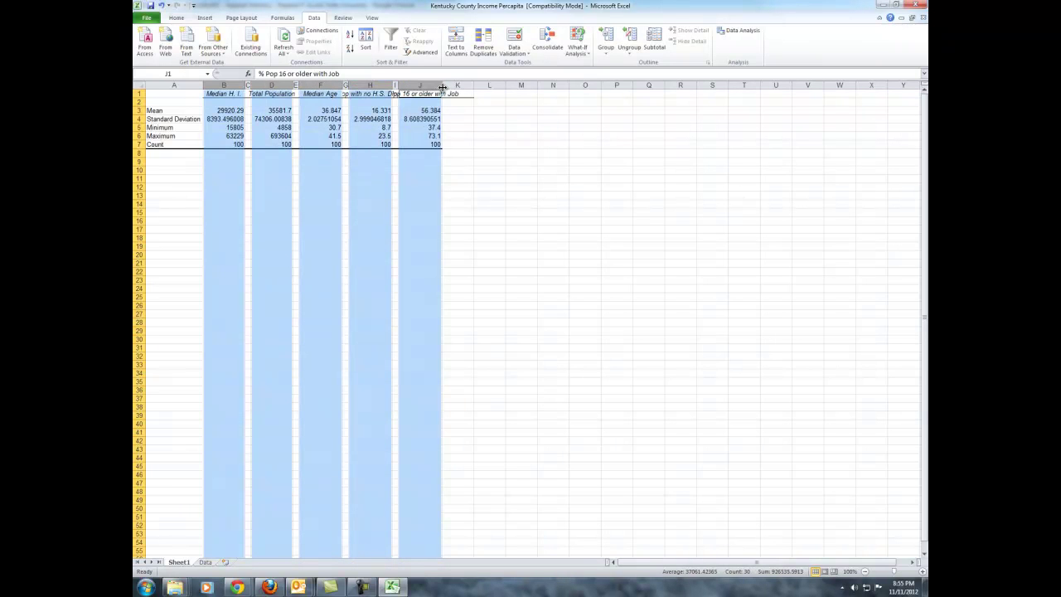
double_click(442, 86)
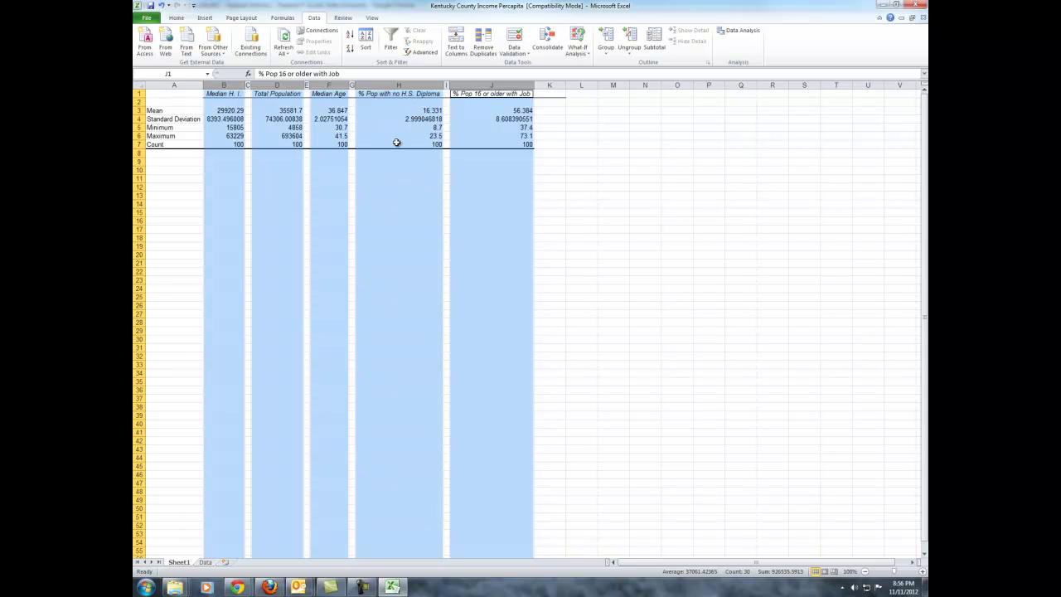
left_click(387, 185)
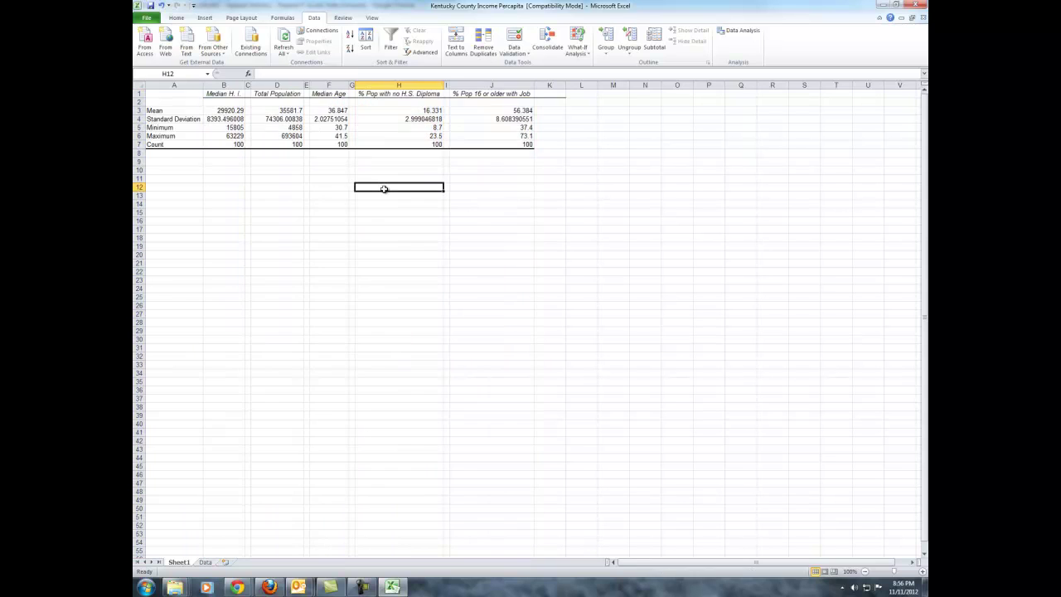
Set spacer column C to width 1 and reselect spacer columns C, E, G and I
left_click_drag(248, 87, 249, 87)
left_click(248, 85)
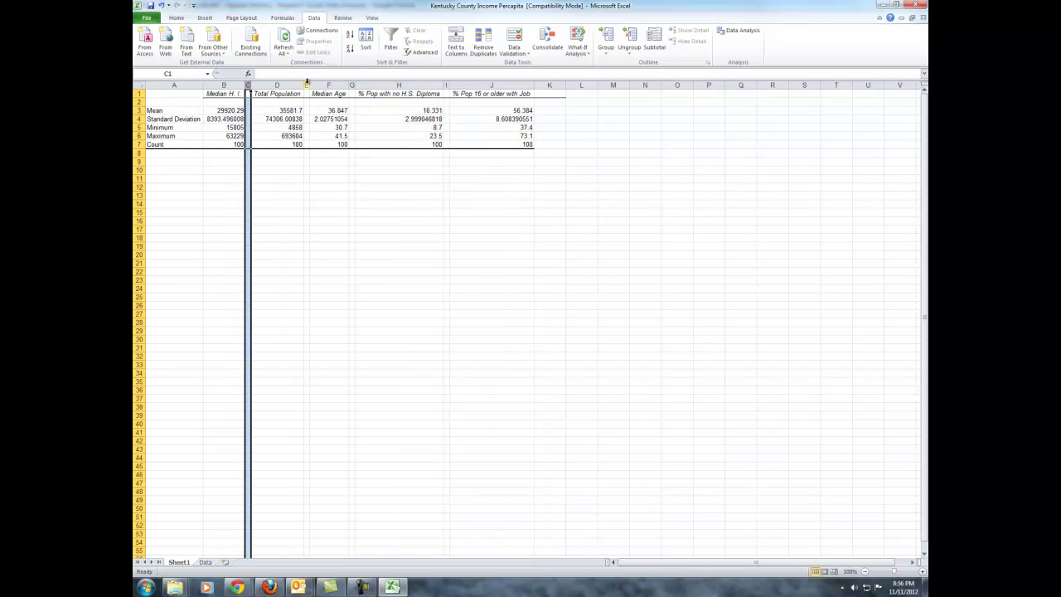
left_click(307, 85, "ctrl")
left_click(352, 85, "ctrl")
left_click(446, 85, "ctrl")
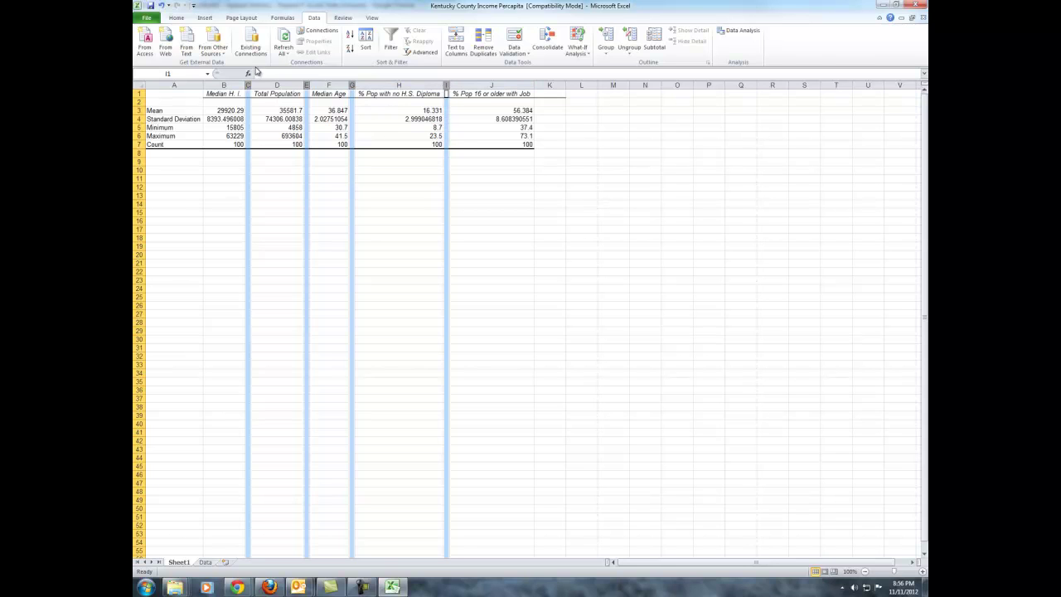
Remove all borders from the spacer columns
left_click(184, 19)
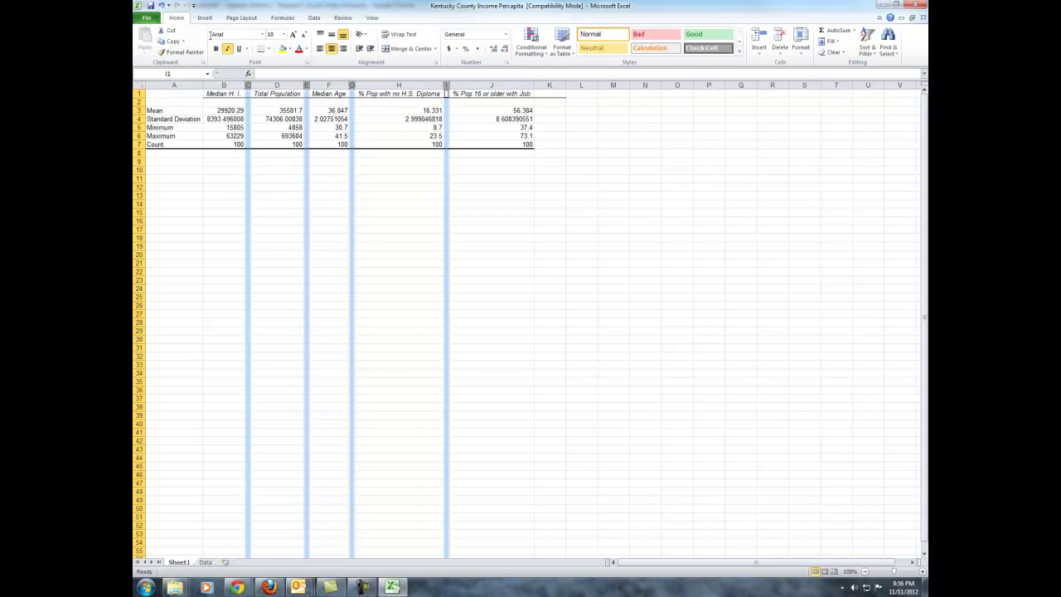
left_click(269, 50)
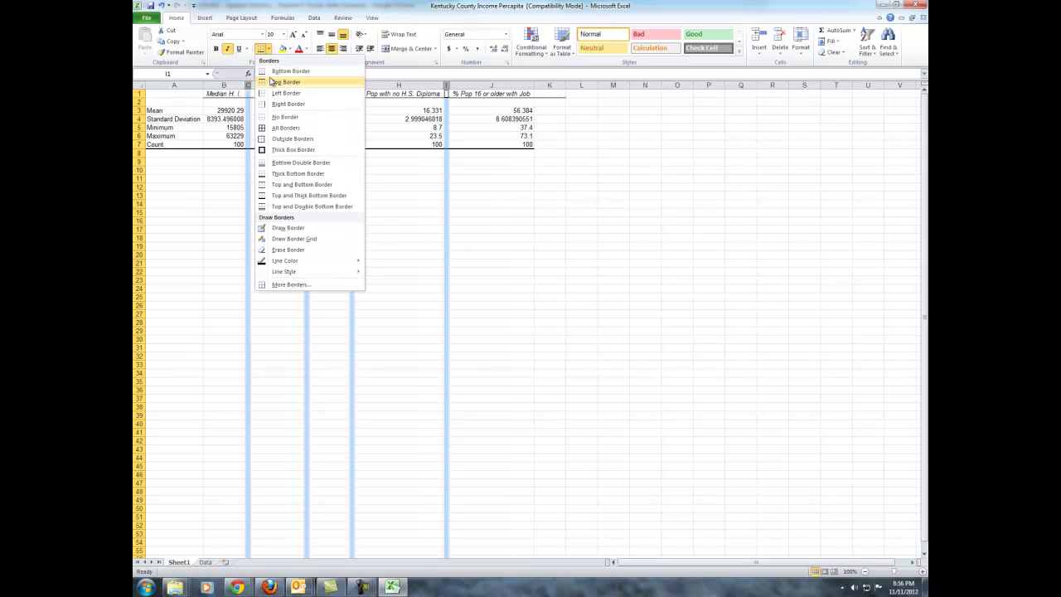
left_click(285, 117)
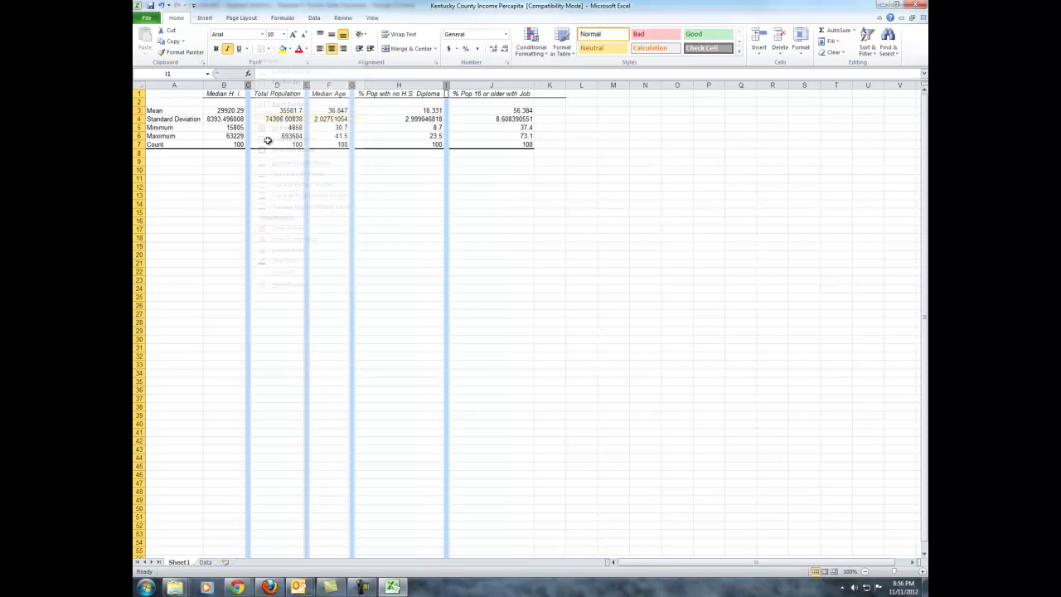
left_click(282, 212)
left_click(500, 239)
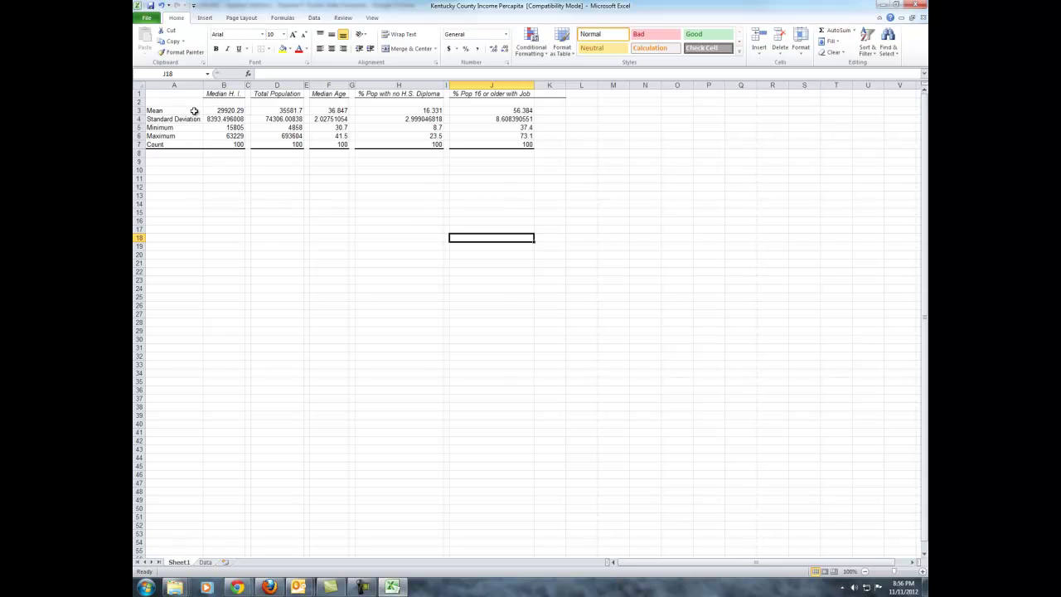
Show values B3:J6 with two decimals and add thousands separators to B3:D6
left_click_drag(224, 111, 549, 145)
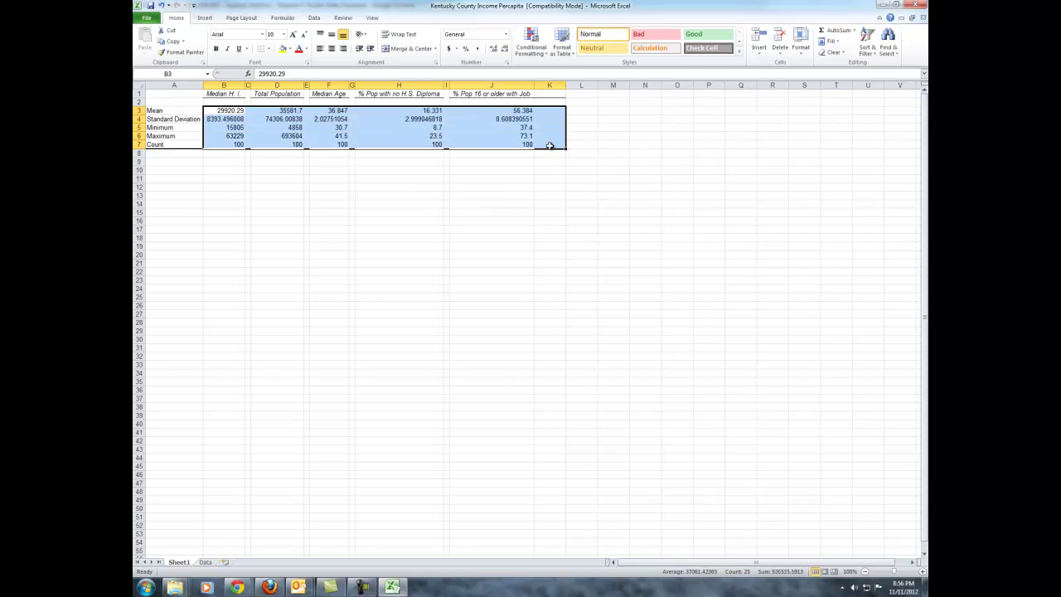
left_click_drag(221, 112, 489, 134)
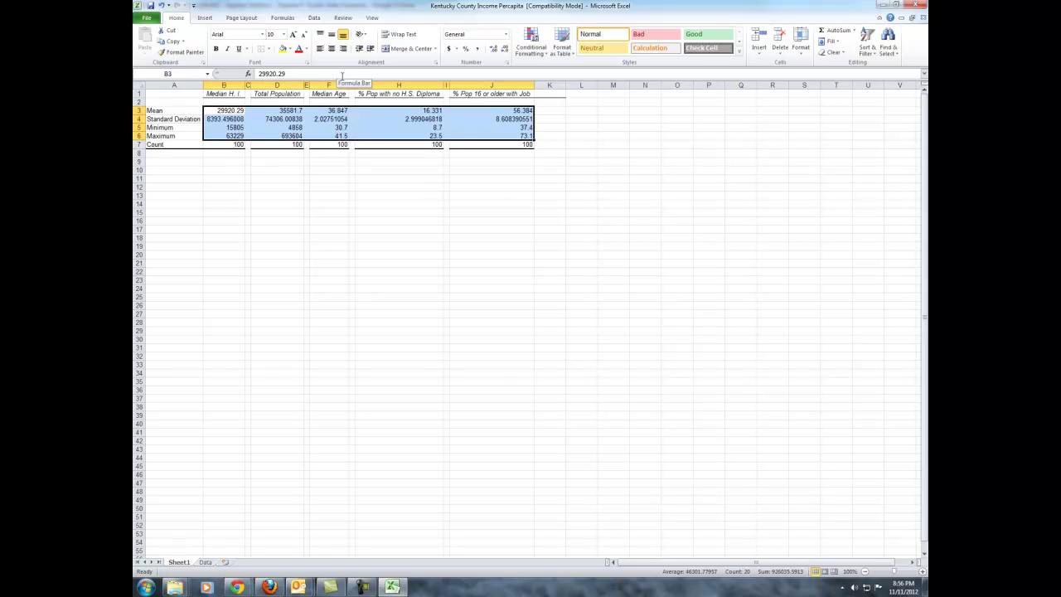
left_click(505, 49)
left_click(505, 49)
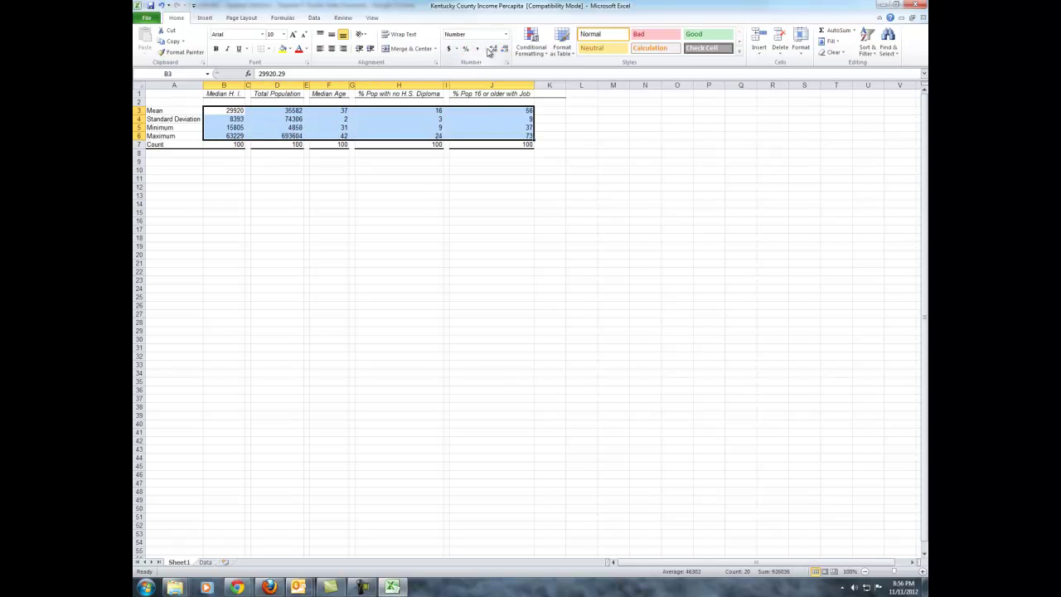
left_click(493, 49)
left_click(493, 50)
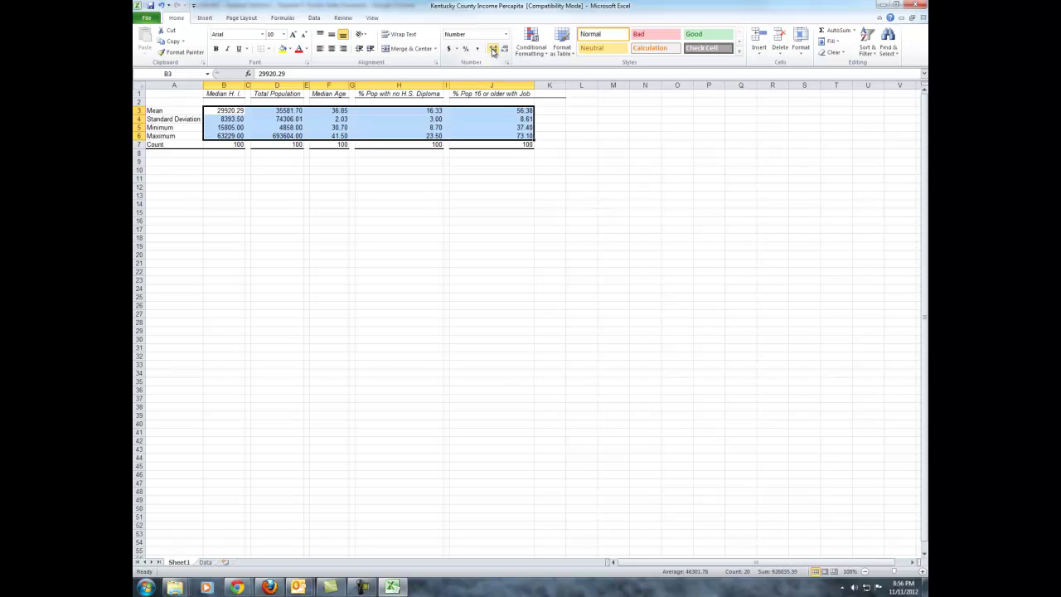
left_click(415, 179)
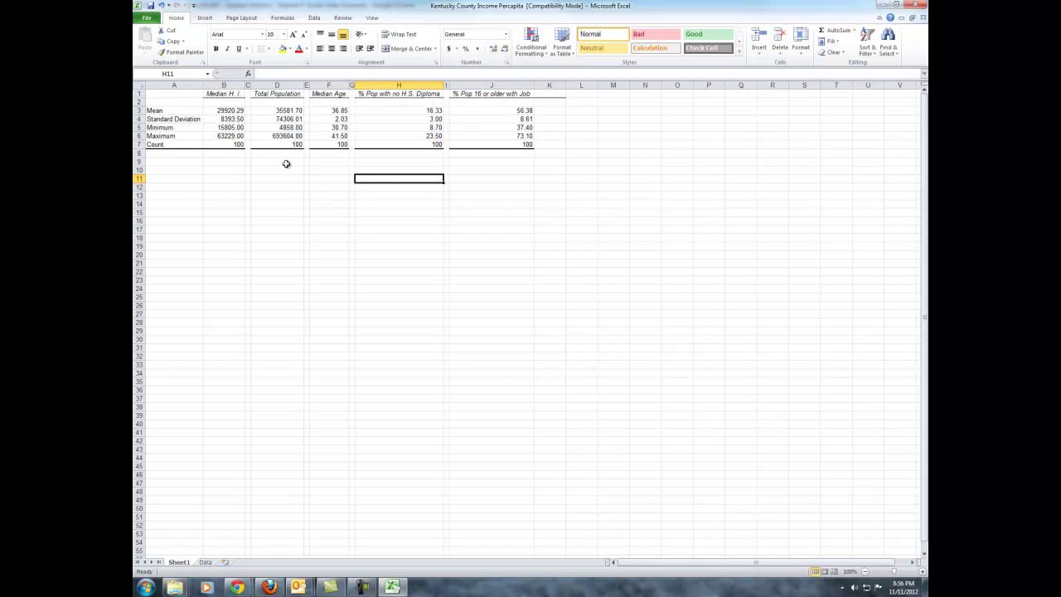
left_click_drag(236, 111, 287, 136)
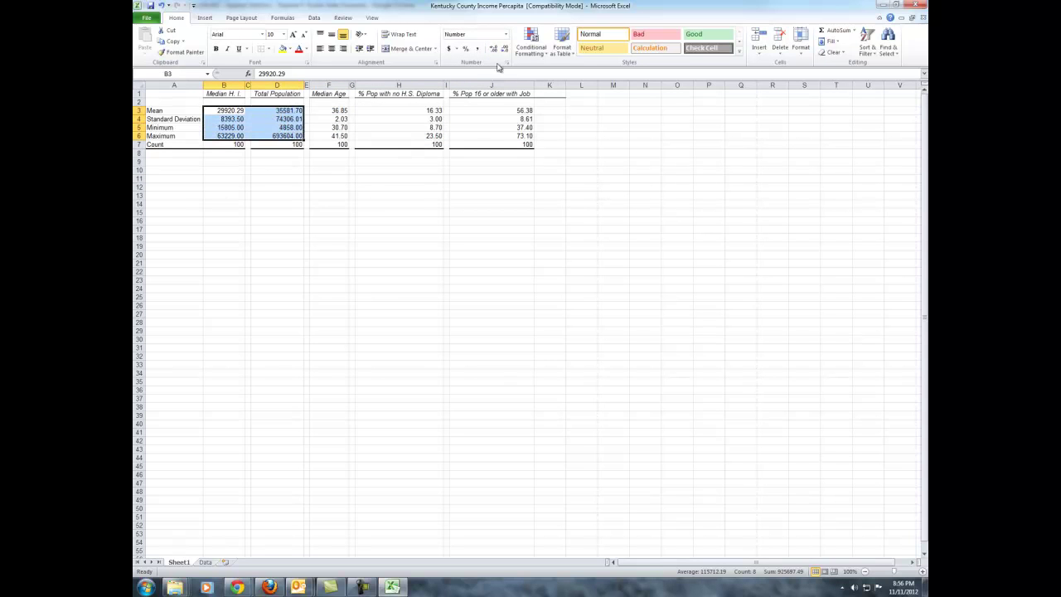
left_click(477, 49)
left_click(352, 229)
left_click(486, 282)
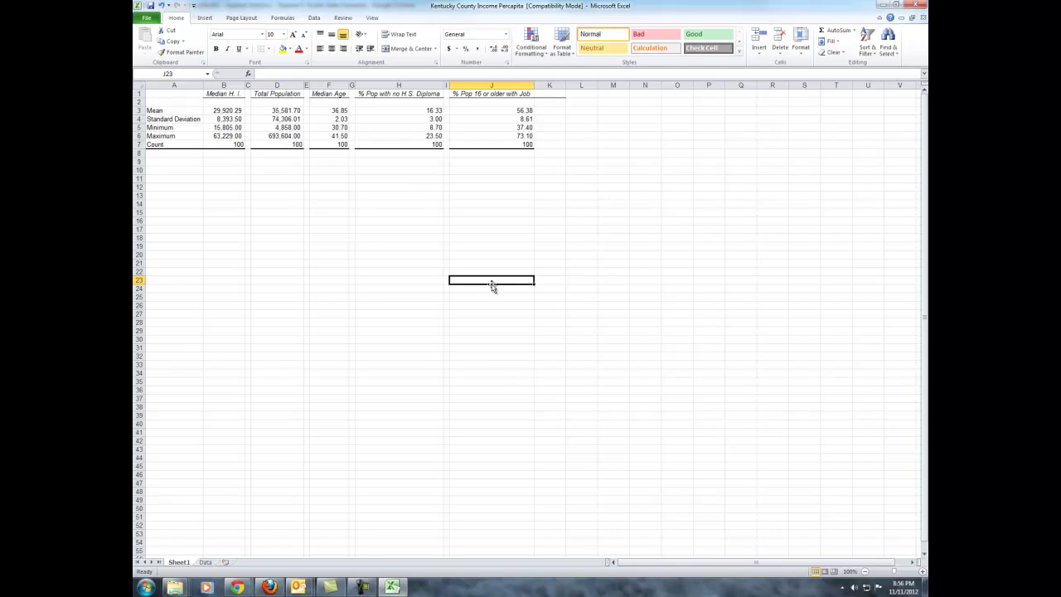
Format the Count row B7:J7 to display as 100.00
left_click(227, 145)
left_click(236, 181)
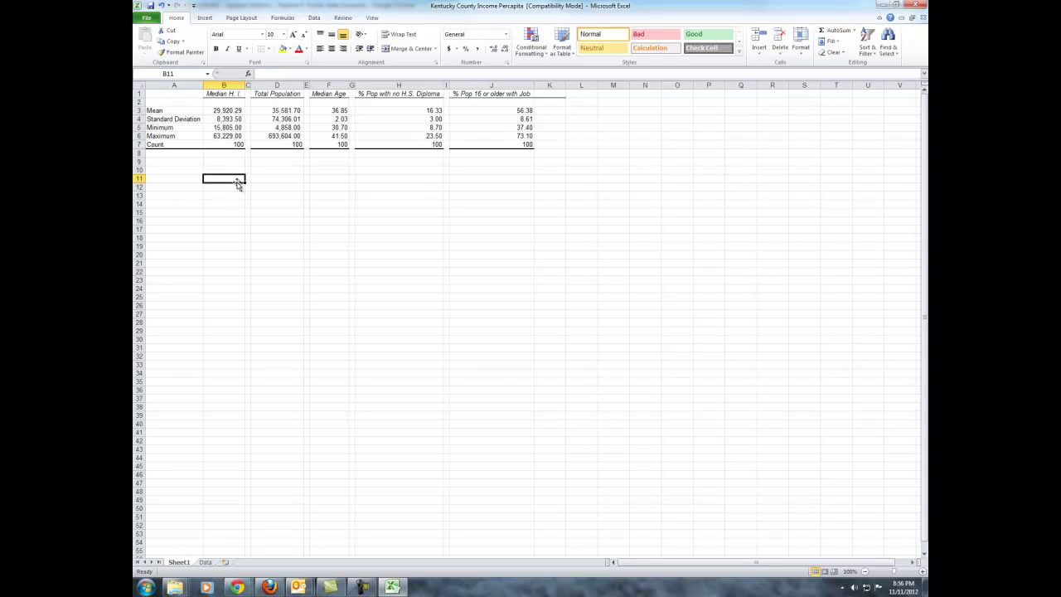
left_click_drag(231, 144, 530, 145)
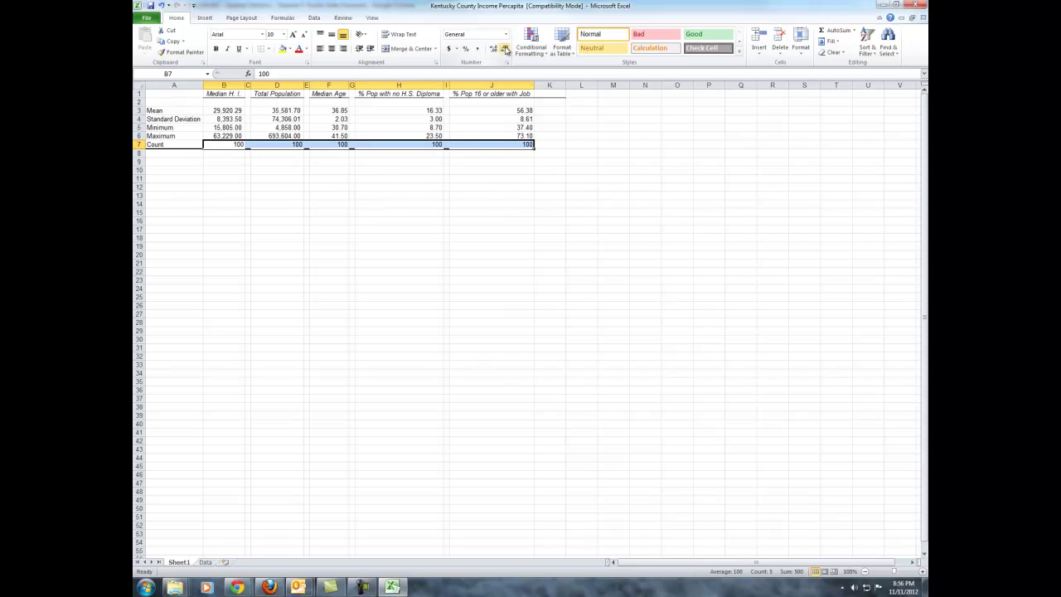
left_click(505, 48)
left_click(478, 238)
left_click(357, 239)
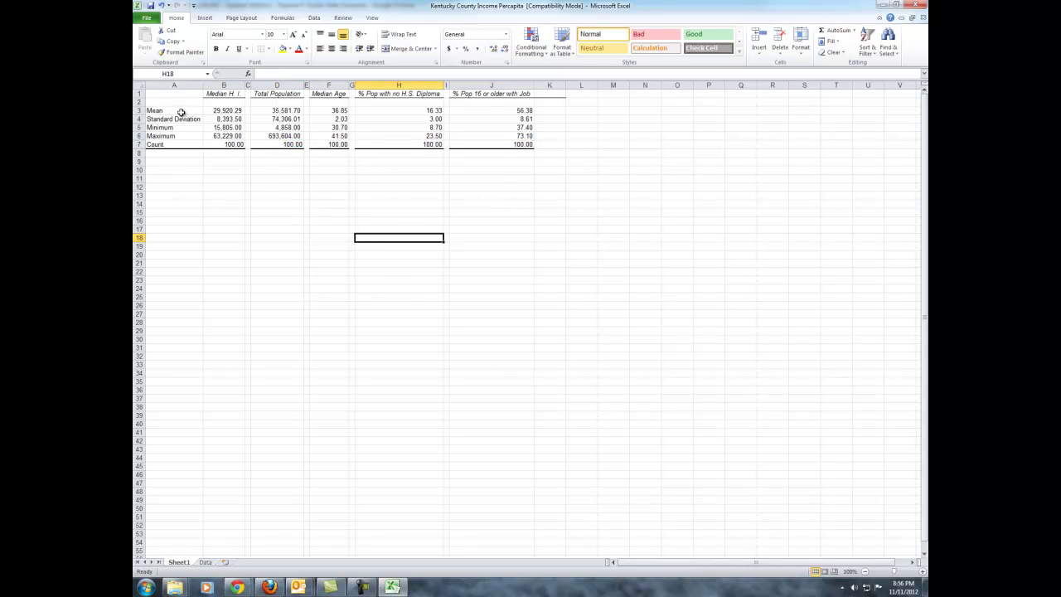
Centre the row labels Mean through Count in column A
left_click_drag(181, 111, 179, 147)
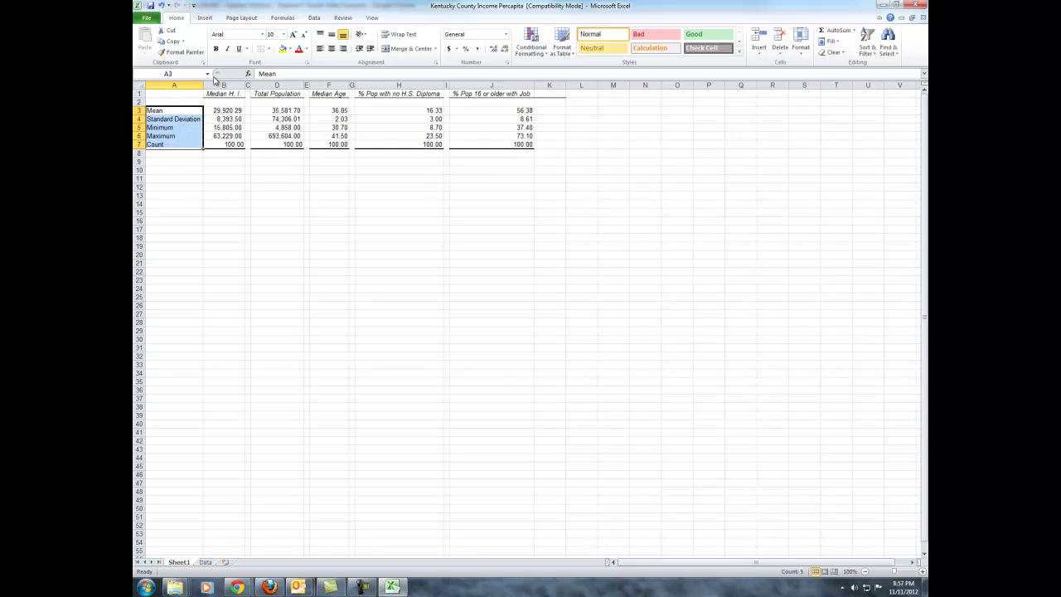
left_click(330, 48)
left_click(279, 187)
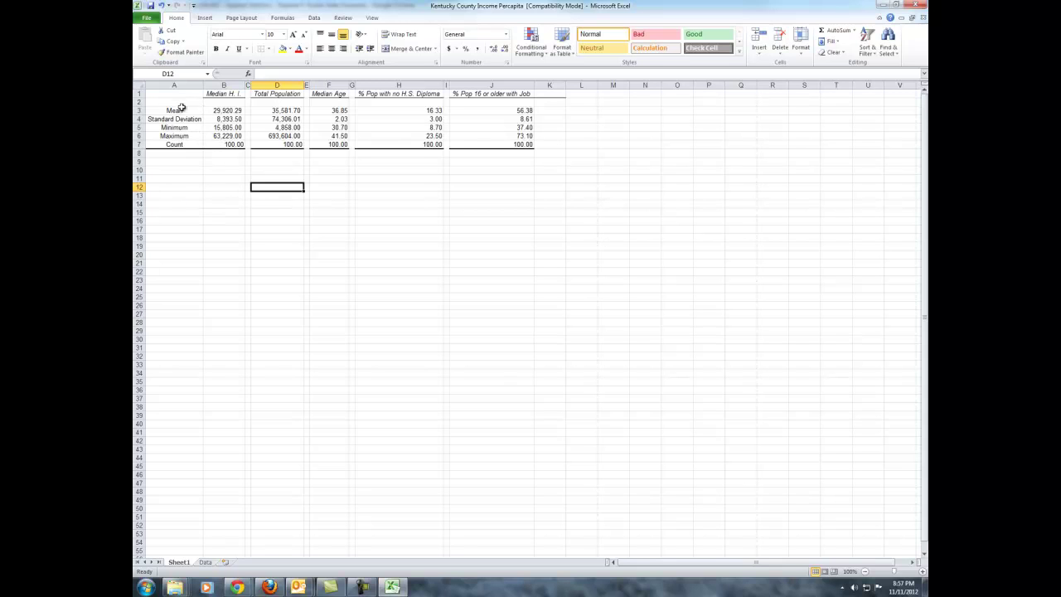
Copy A1:J7 and paste it transposed at cell A13 with Paste Special
left_click_drag(179, 94, 493, 150)
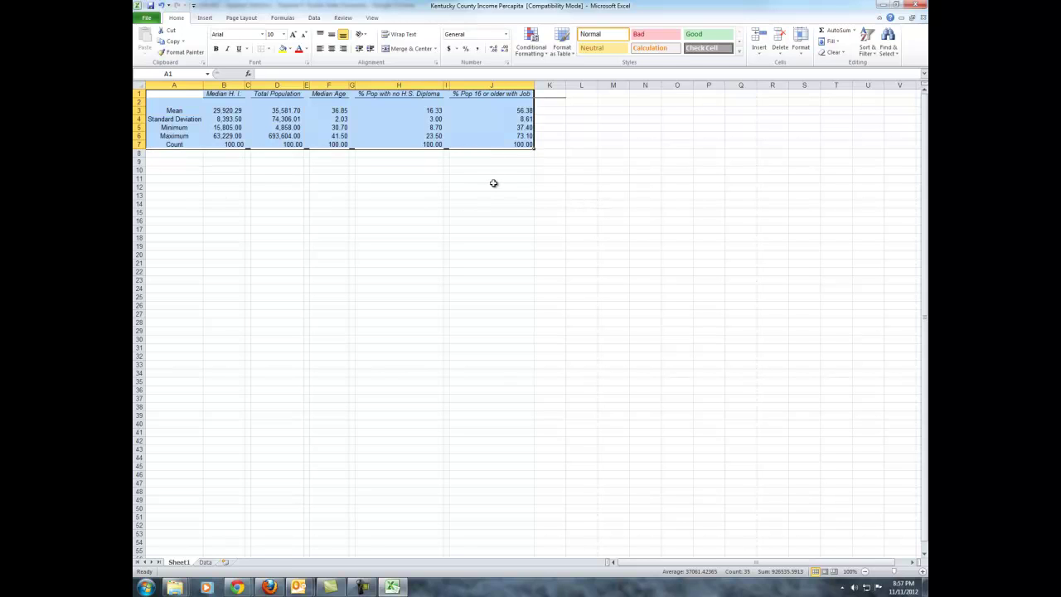
key("ctrl+c")
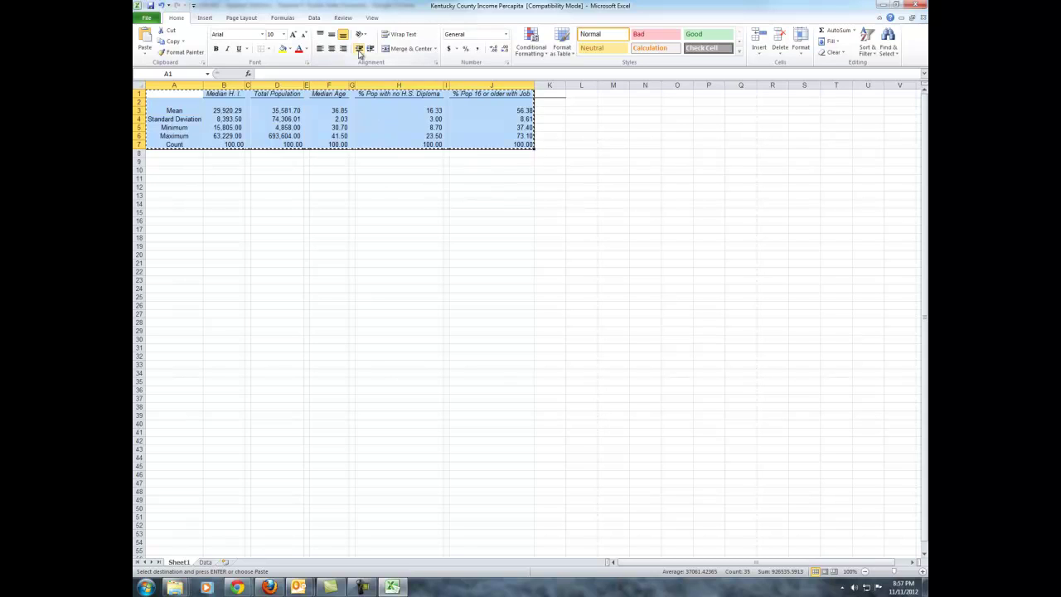
left_click(177, 199)
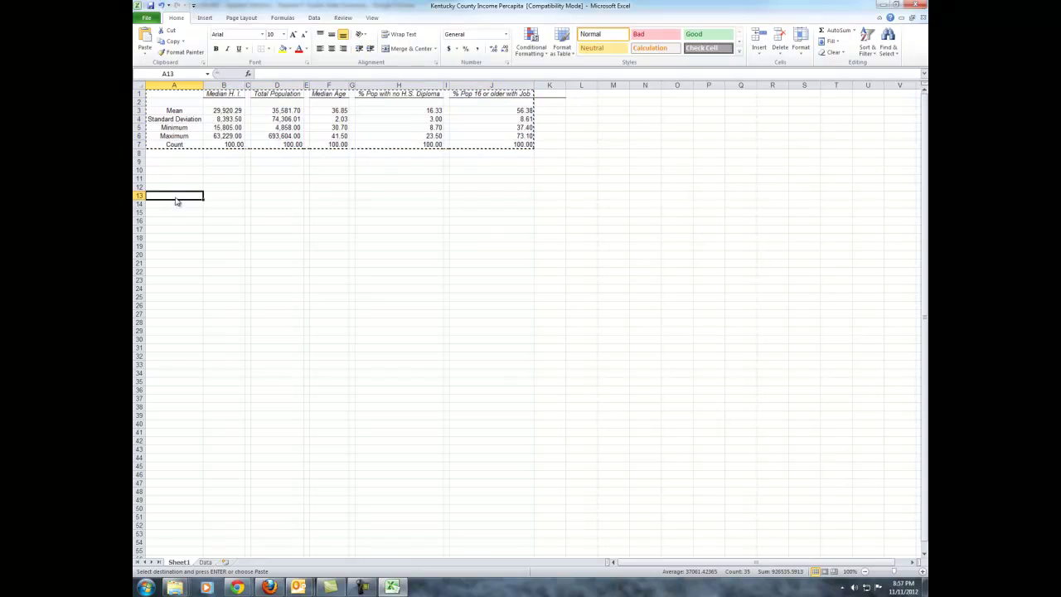
right_click(177, 200)
left_click(212, 249)
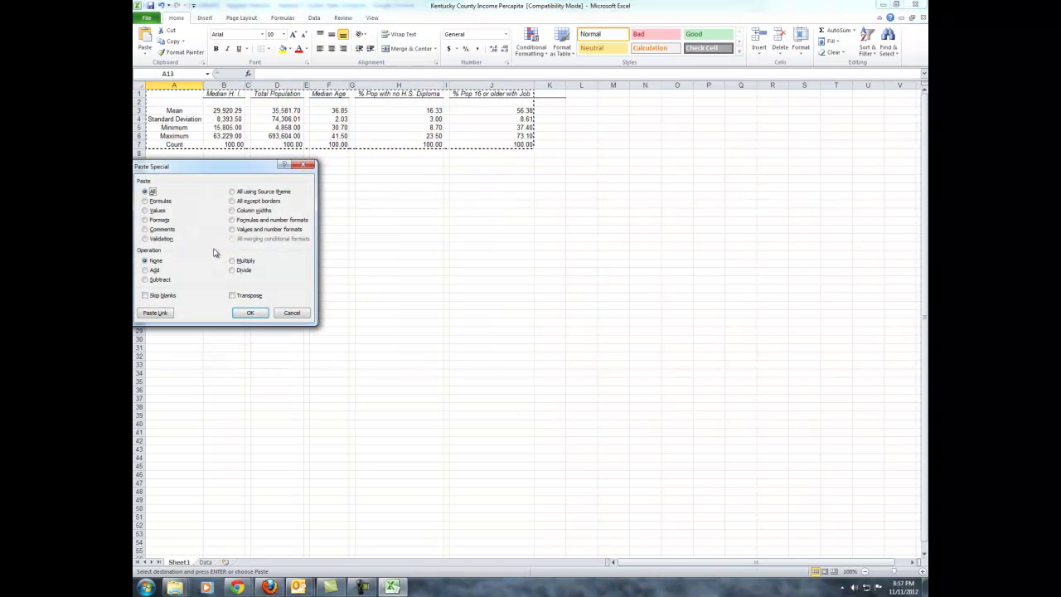
left_click(232, 296)
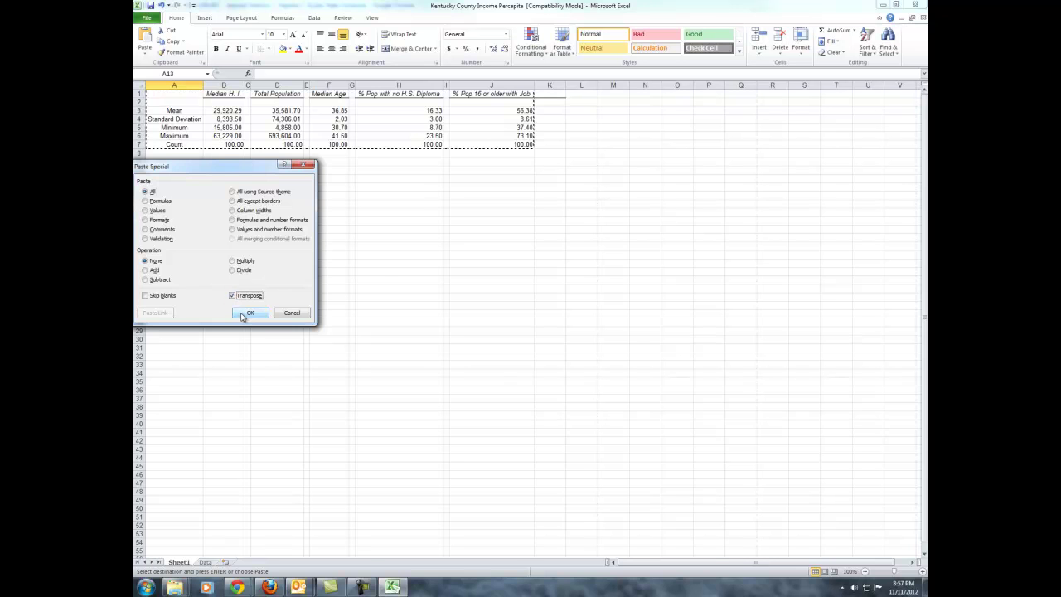
left_click(242, 314)
left_click(314, 322)
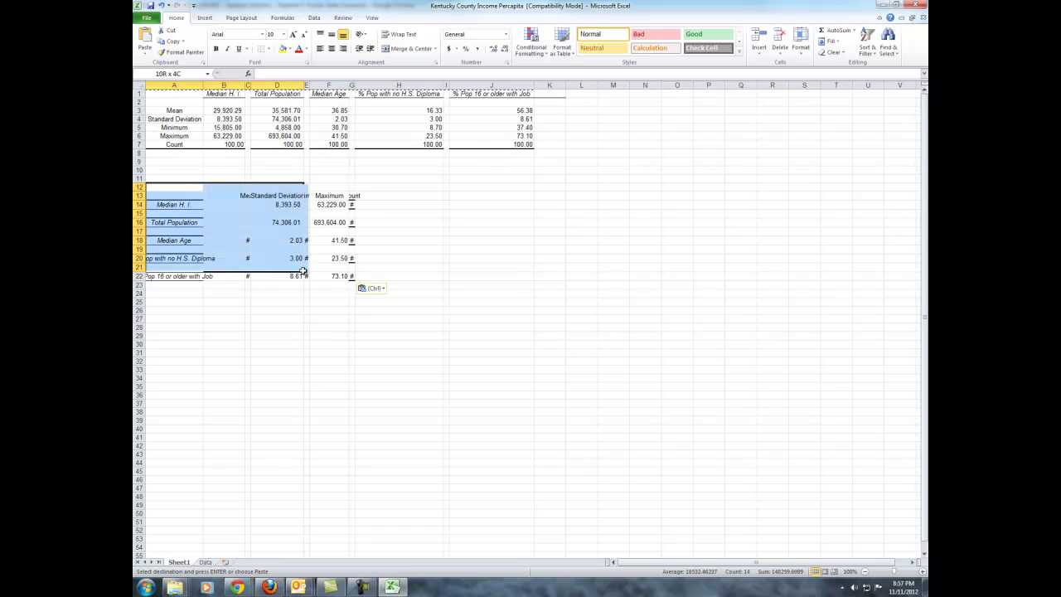
Move the transposed table into columns L–S and autofit columns M and O–S
left_click_drag(304, 271, 445, 251)
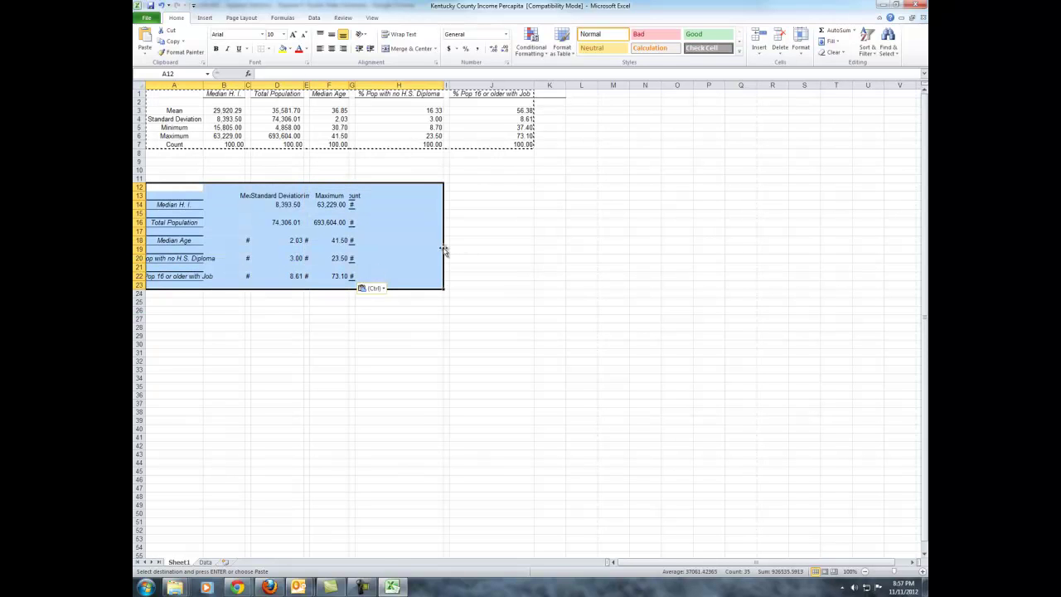
left_click_drag(444, 251, 808, 252)
left_click_drag(617, 310, 617, 302)
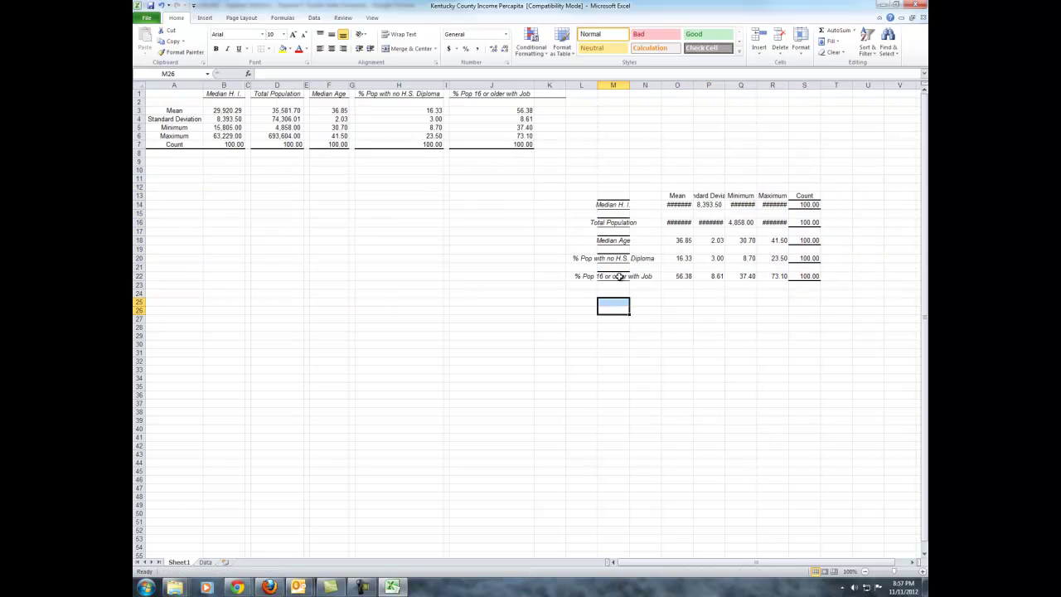
double_click(629, 86)
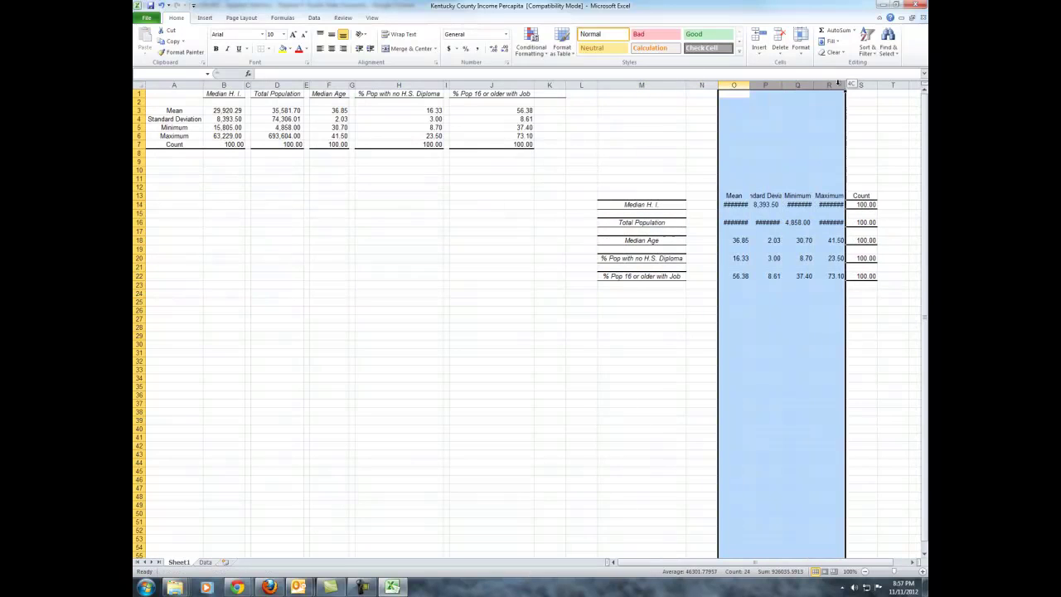
left_click_drag(733, 86, 862, 85)
double_click(876, 86)
left_click(802, 354)
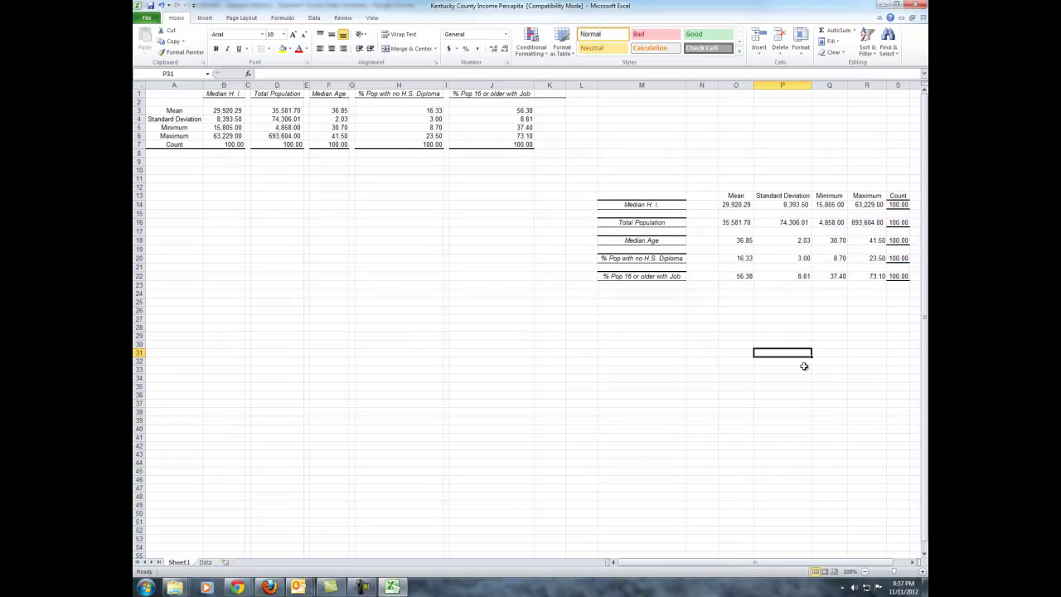
left_click_drag(810, 565, 830, 564)
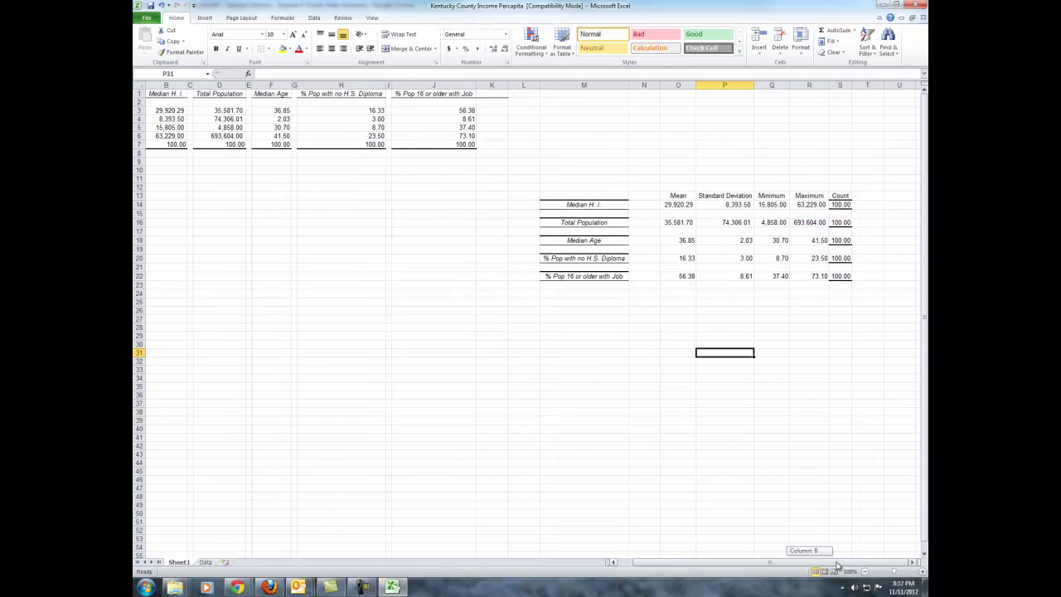
Format-paint blank cell N8 over the transposed table to strip its formatting
left_click(840, 195)
left_click(656, 154)
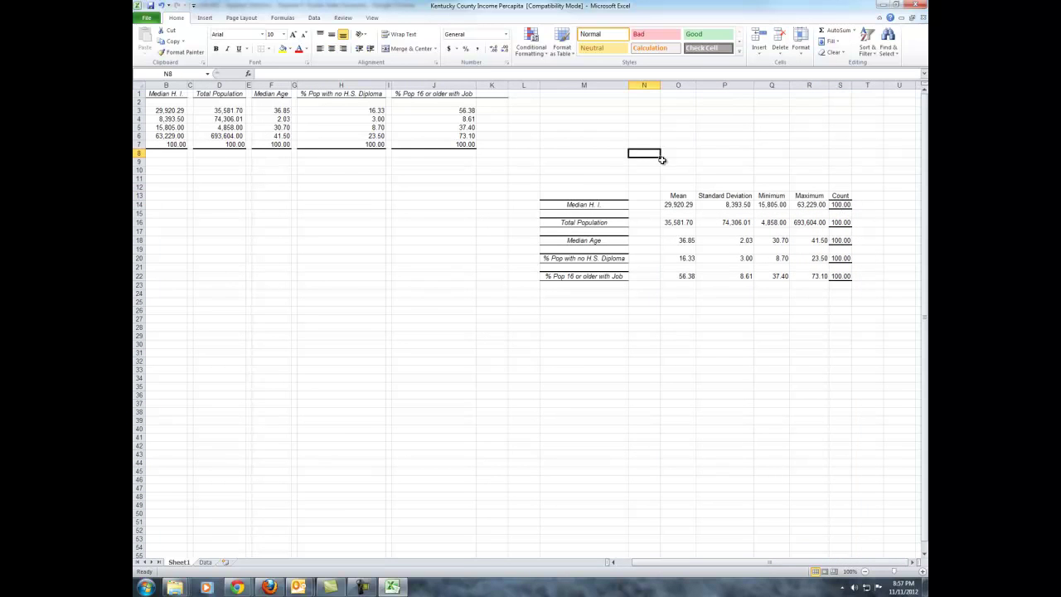
left_click(171, 52)
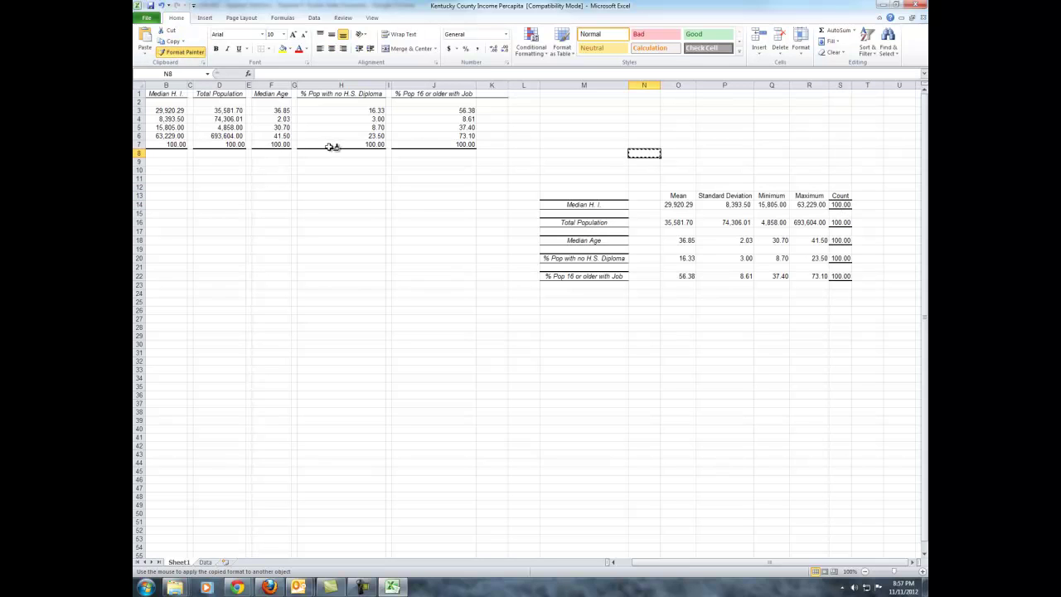
mouse_move(580, 188)
left_mouse_down()
mouse_move(828, 297)
mouse_move(871, 296)
left_mouse_up()
Format the statistic values in O14:R22 as numbers with two decimal places
left_click(748, 348)
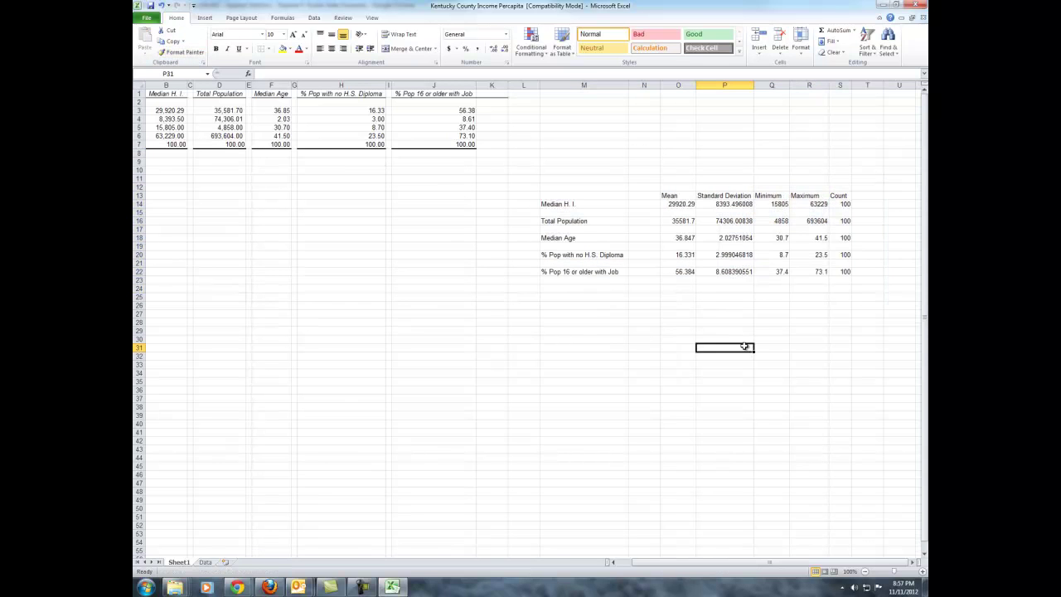
left_click(716, 306)
left_click_drag(710, 208, 717, 256)
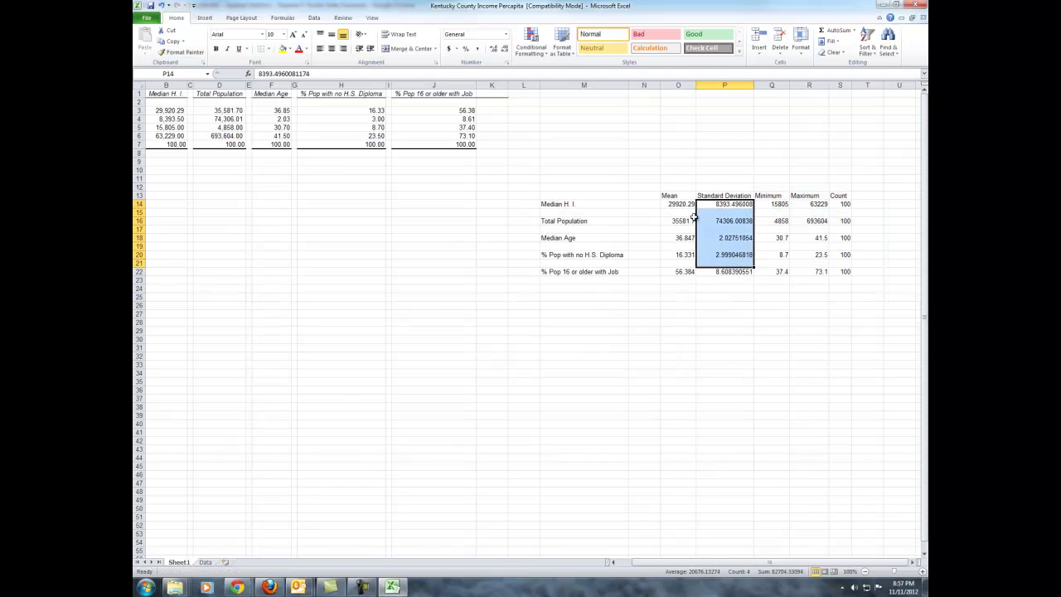
left_click_drag(678, 204, 800, 269)
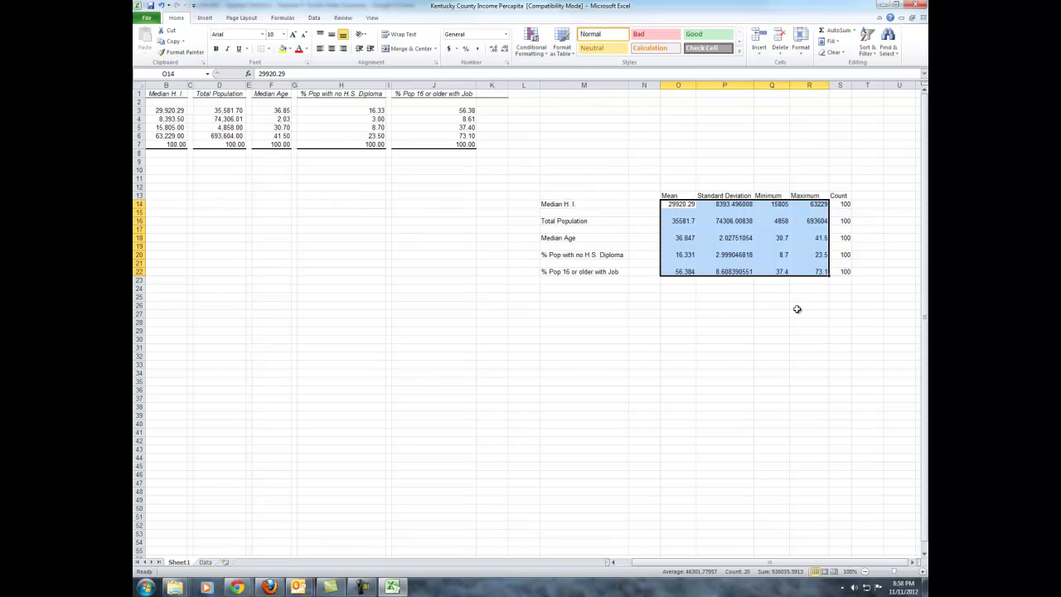
left_click(493, 50)
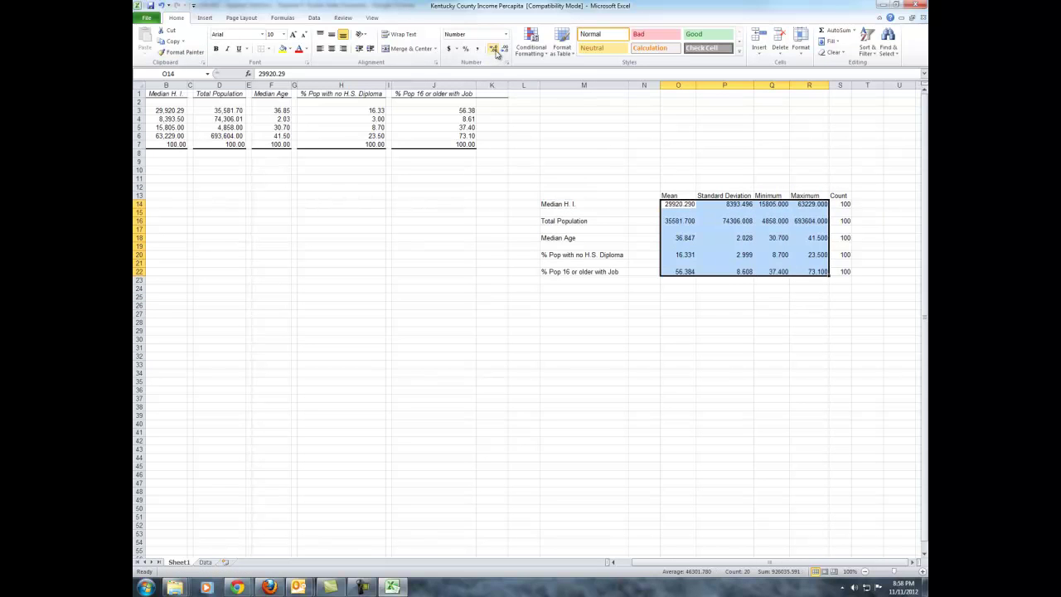
left_click(504, 50)
left_click(505, 49)
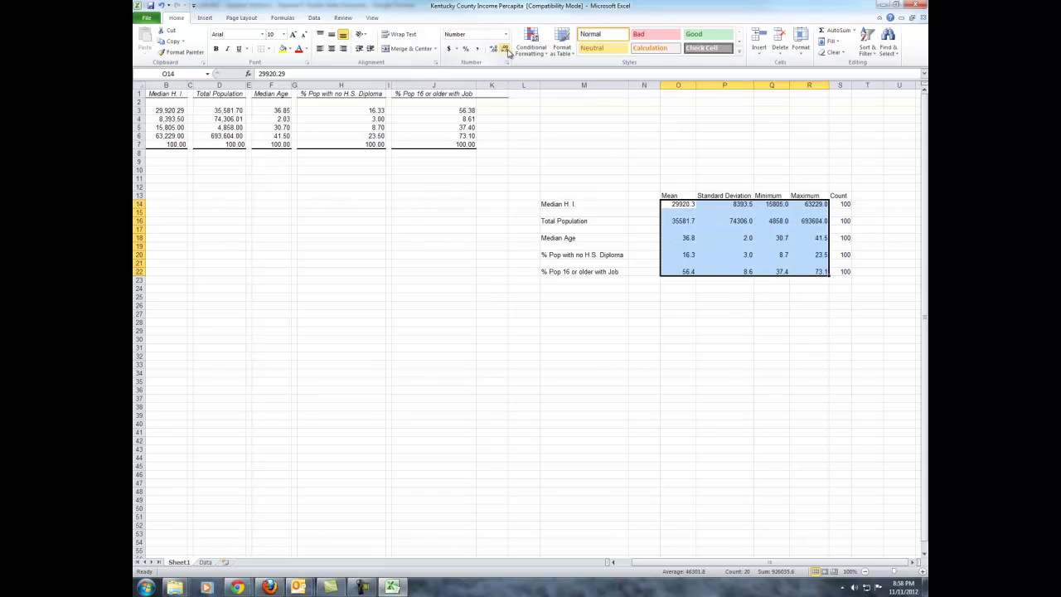
left_click(504, 51)
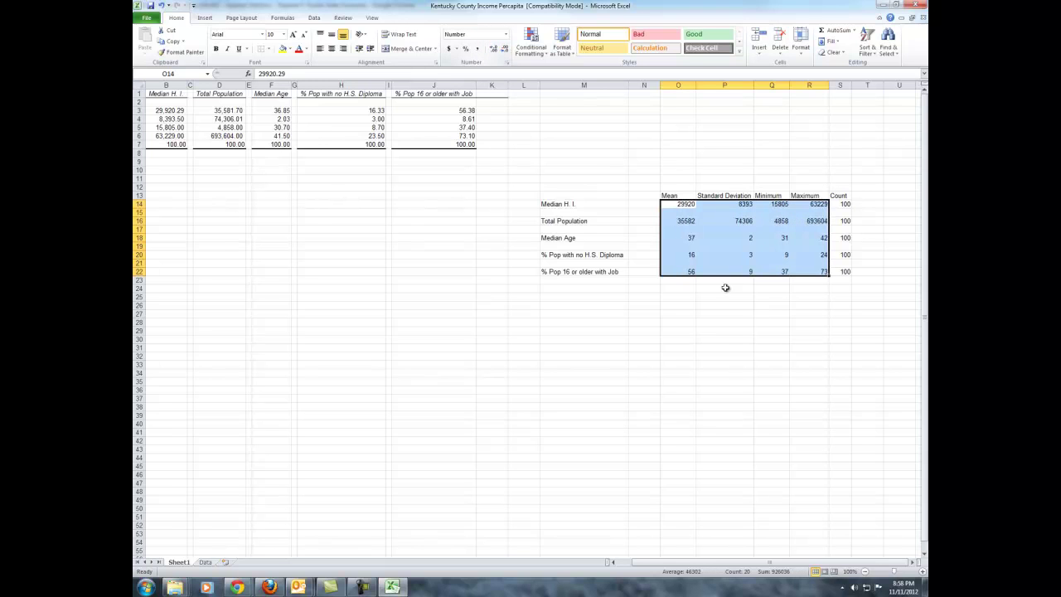
left_click(493, 50)
left_click(493, 49)
Centre the Mean-to-Count header row O13:S13
left_click(857, 338)
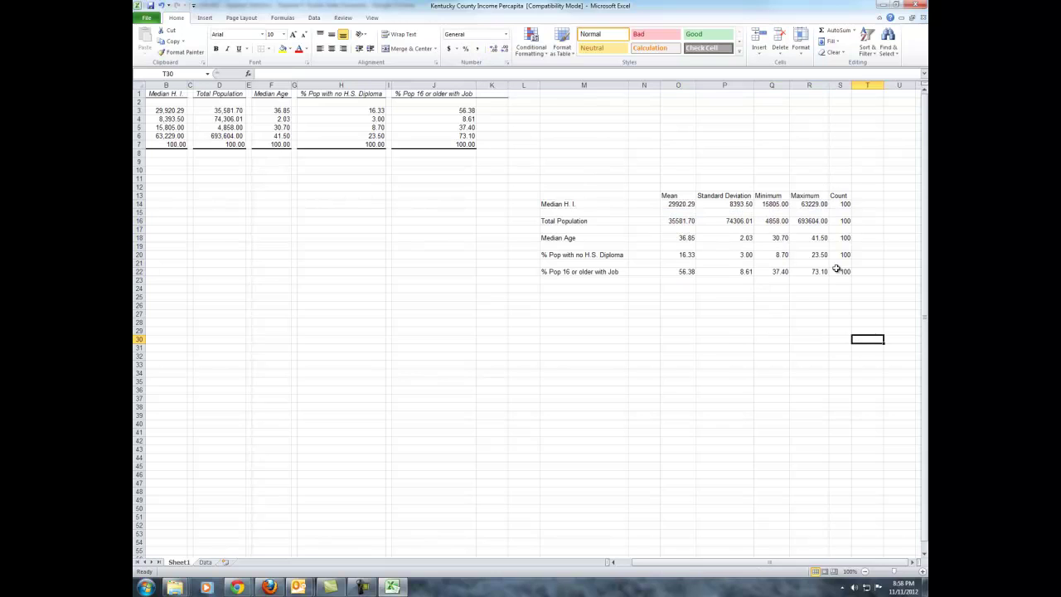
left_click(725, 280)
left_click_drag(675, 196, 831, 197)
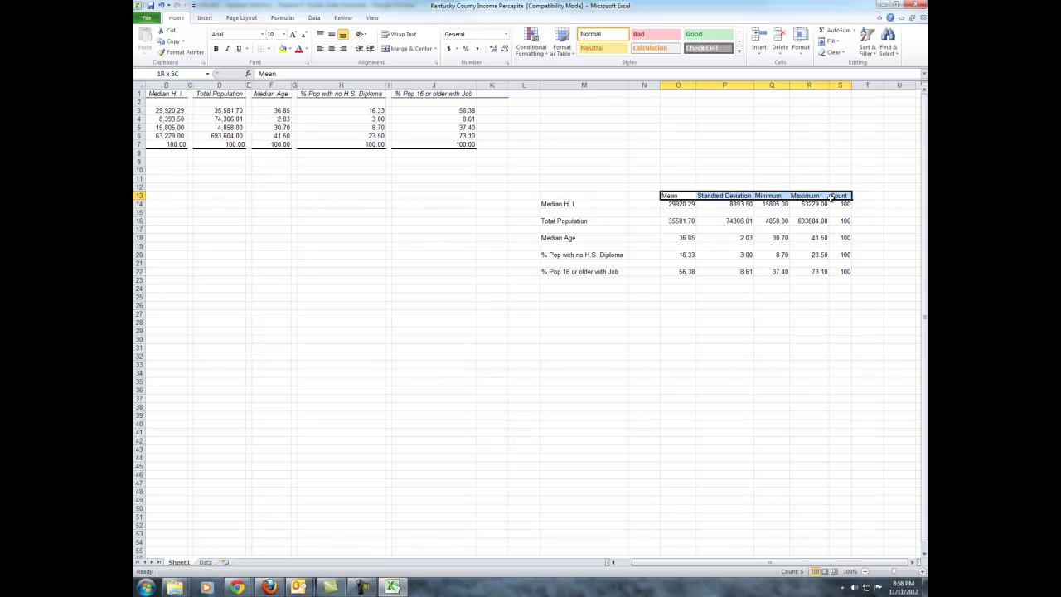
left_click(331, 49)
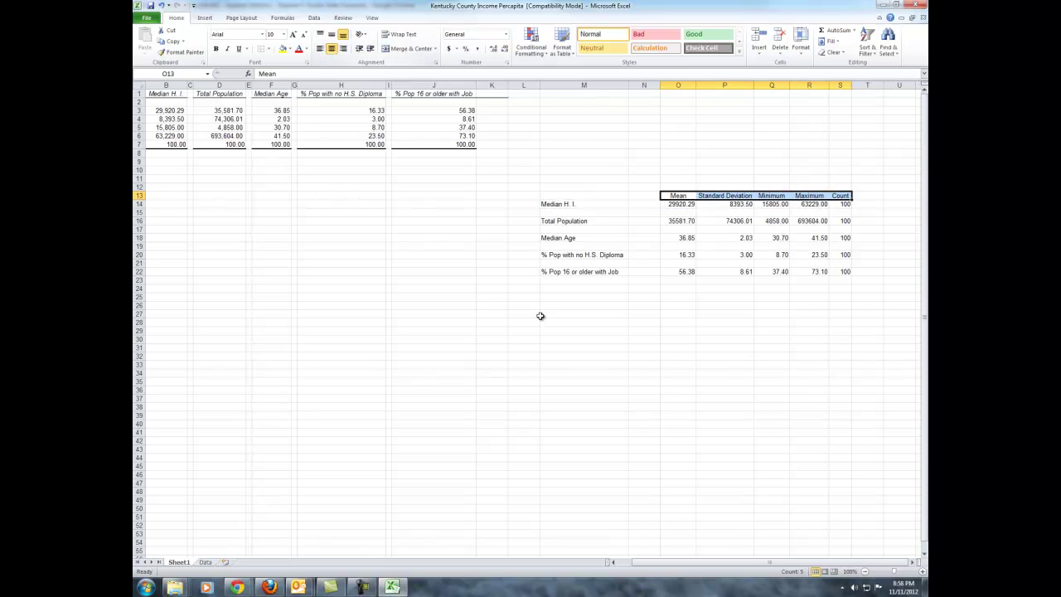
Shorten the Standard Deviation header to Std Dev
left_click(698, 322)
left_click(716, 196)
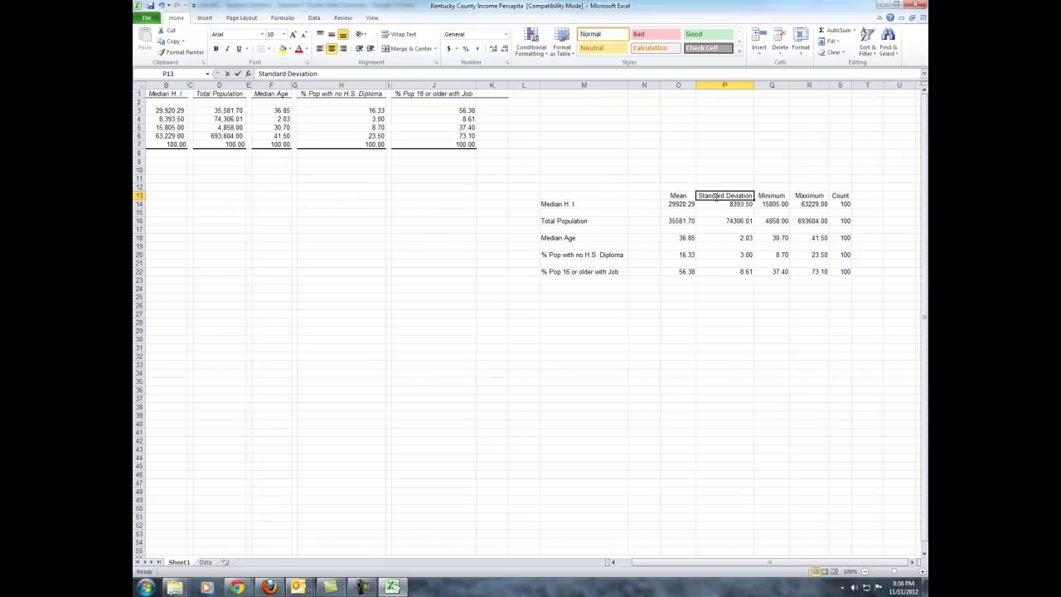
double_click(723, 196)
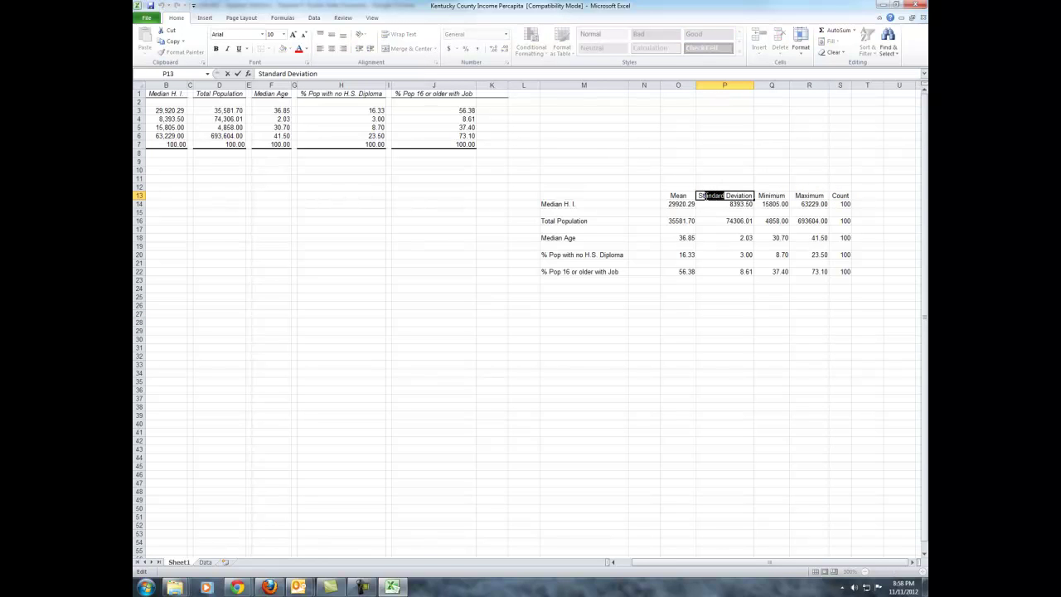
type("d")
left_click_drag(747, 195, 731, 195)
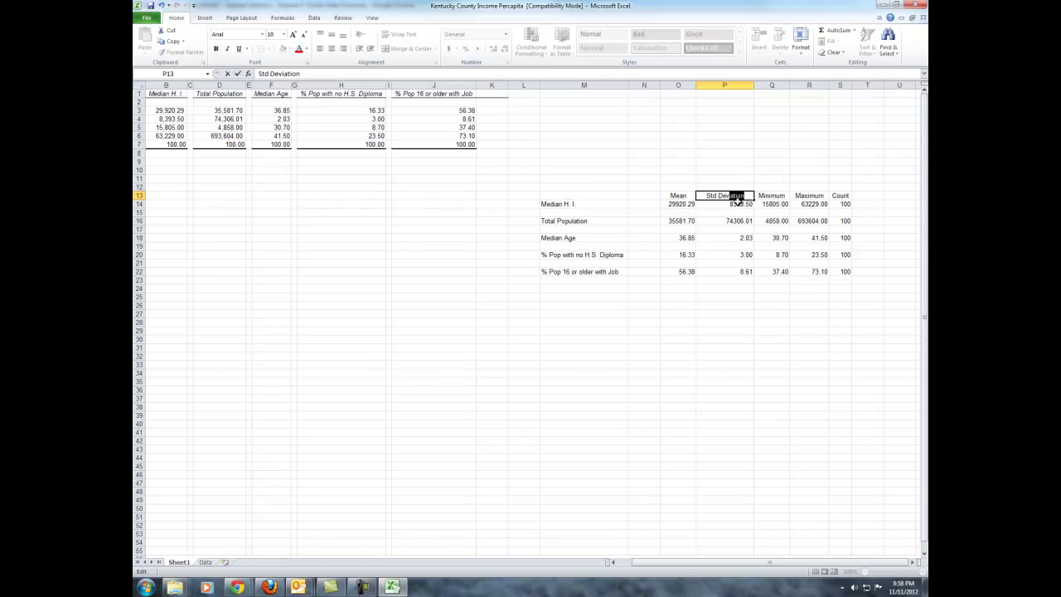
key("BackSpace")
Shorten the Minimum and Maximum headers to Min and Max
left_click(771, 288)
double_click(785, 196)
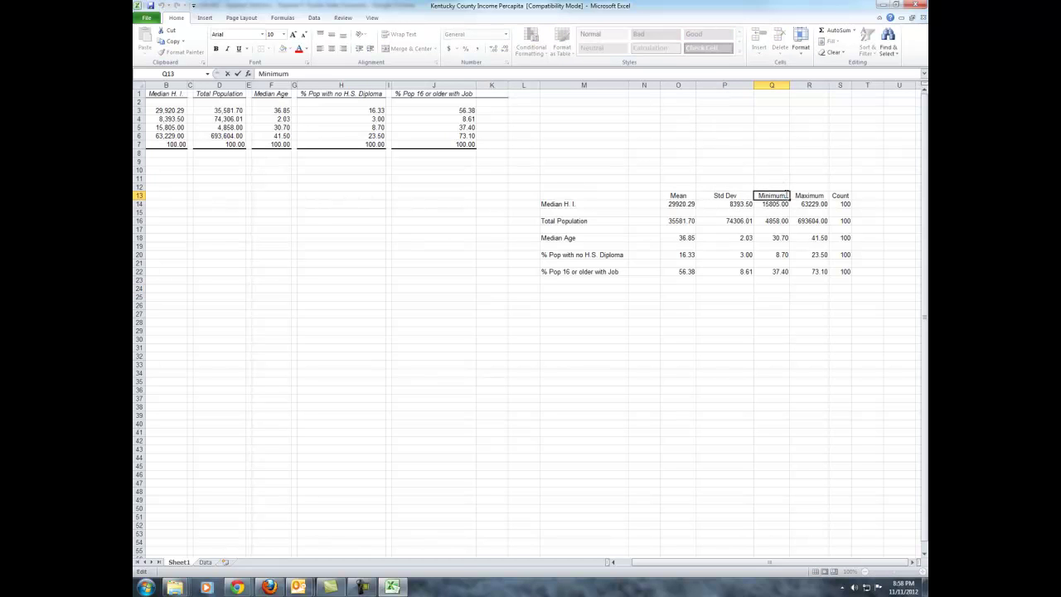
key("BackSpace")
key("BackSpace")
key("BackSpace")
key("BackSpace")
left_click(820, 196)
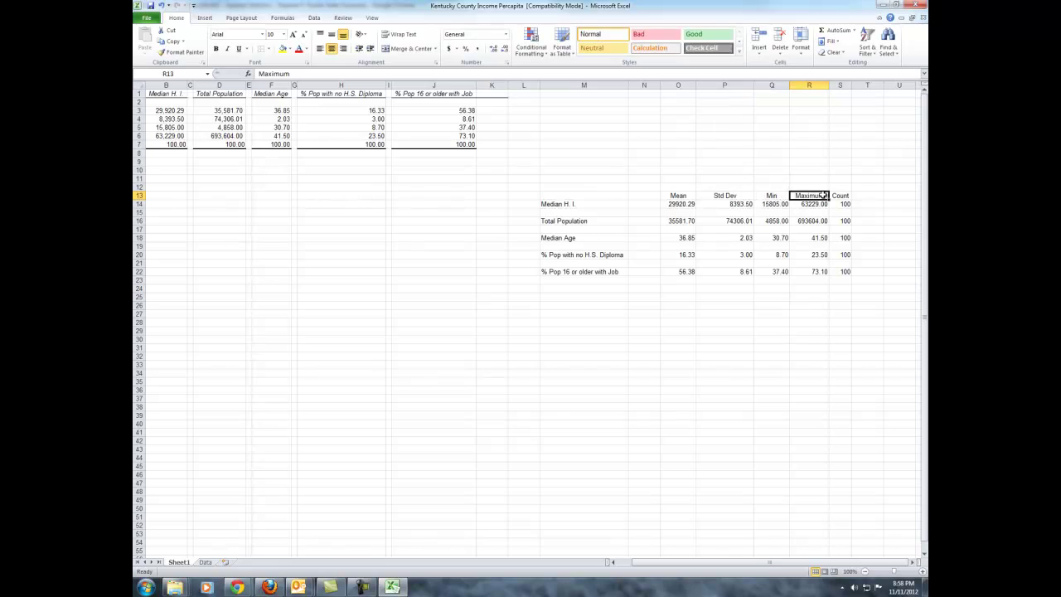
double_click(820, 195)
key("BackSpace")
key("BackSpace")
key("BackSpace")
key("BackSpace")
left_click(809, 286)
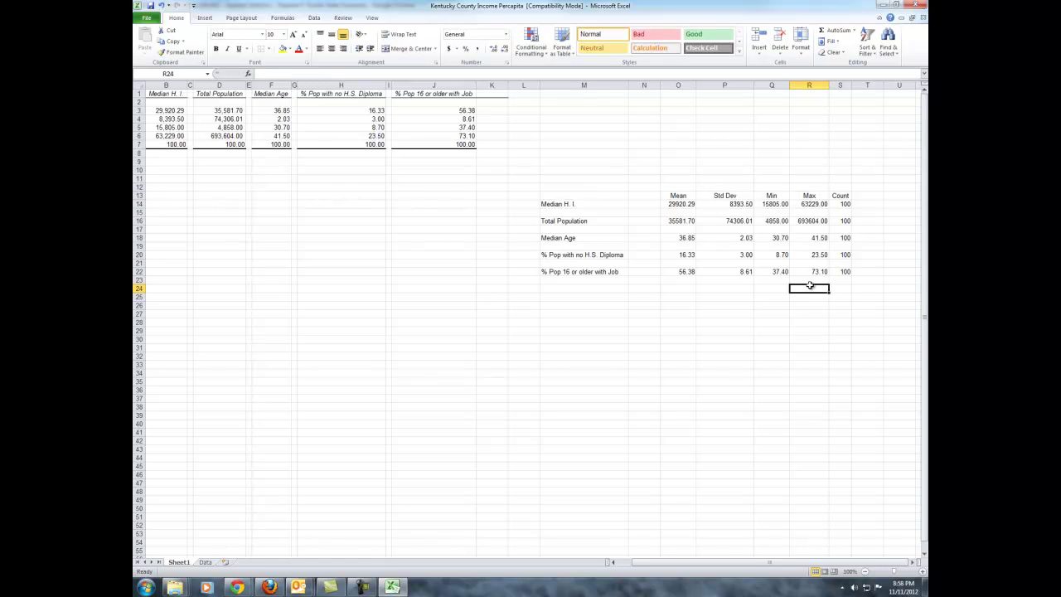
Widen columns O through S so every value shows in full
left_click(771, 311)
left_click_drag(677, 85, 838, 85)
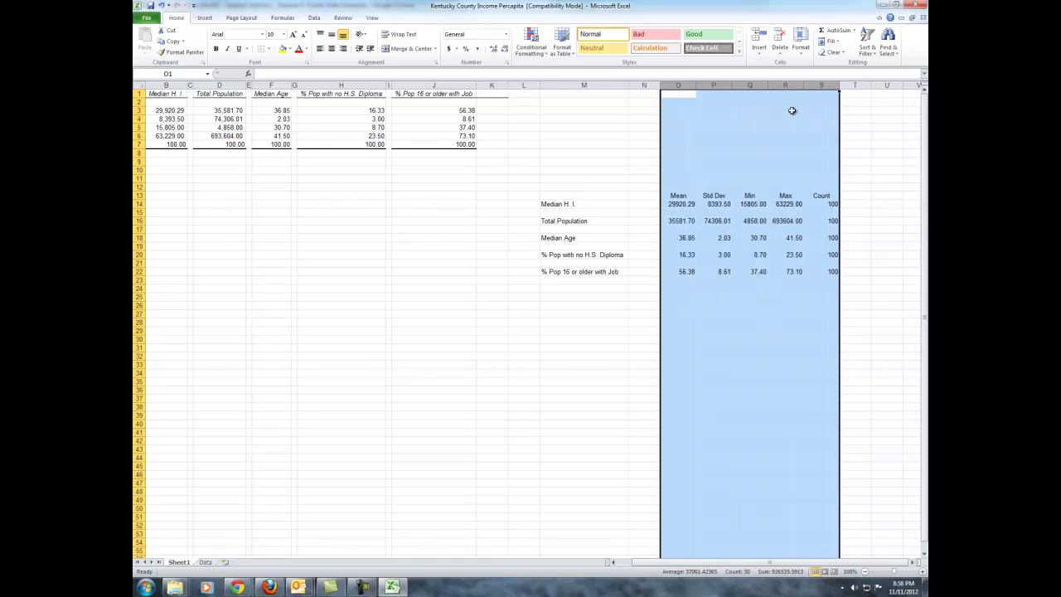
left_click(772, 356)
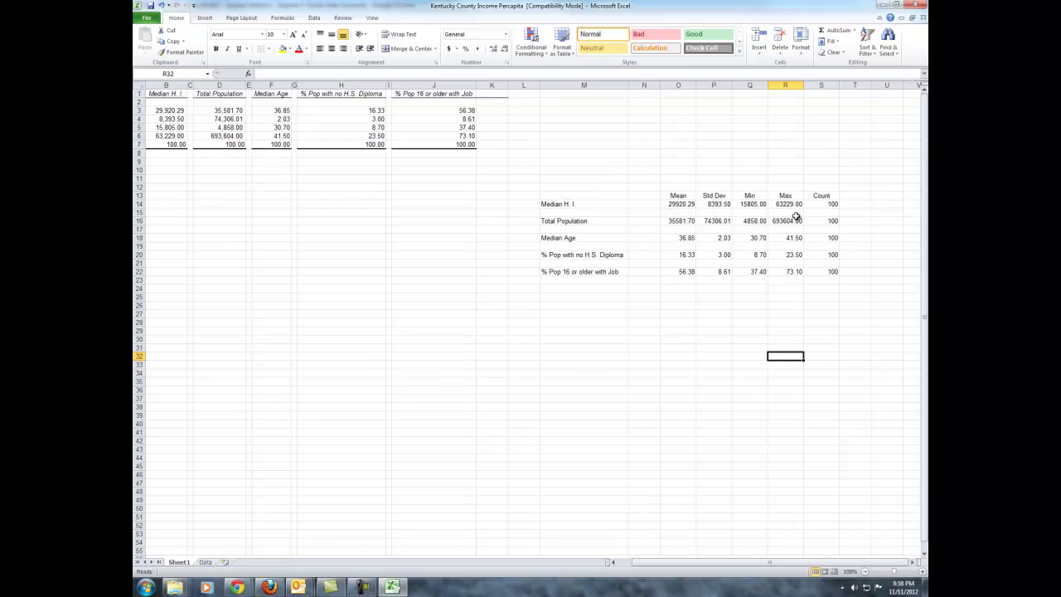
Shorten the Total Population label in M16 to Total Pop
left_click_drag(583, 206, 590, 271)
double_click(588, 221)
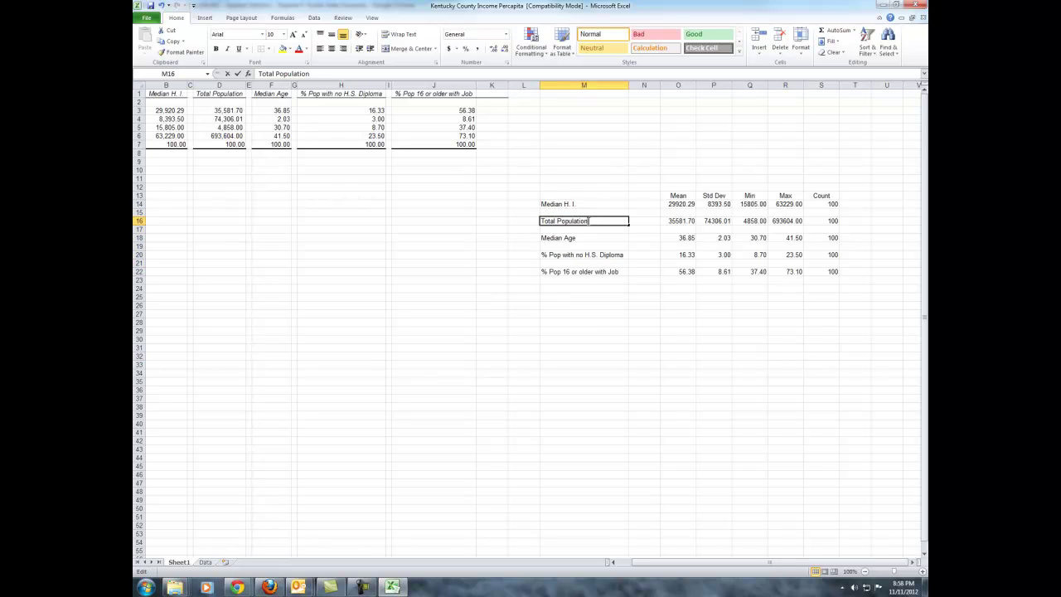
key("BackSpace")
key("BackSpace")
left_click(594, 237)
double_click(588, 220)
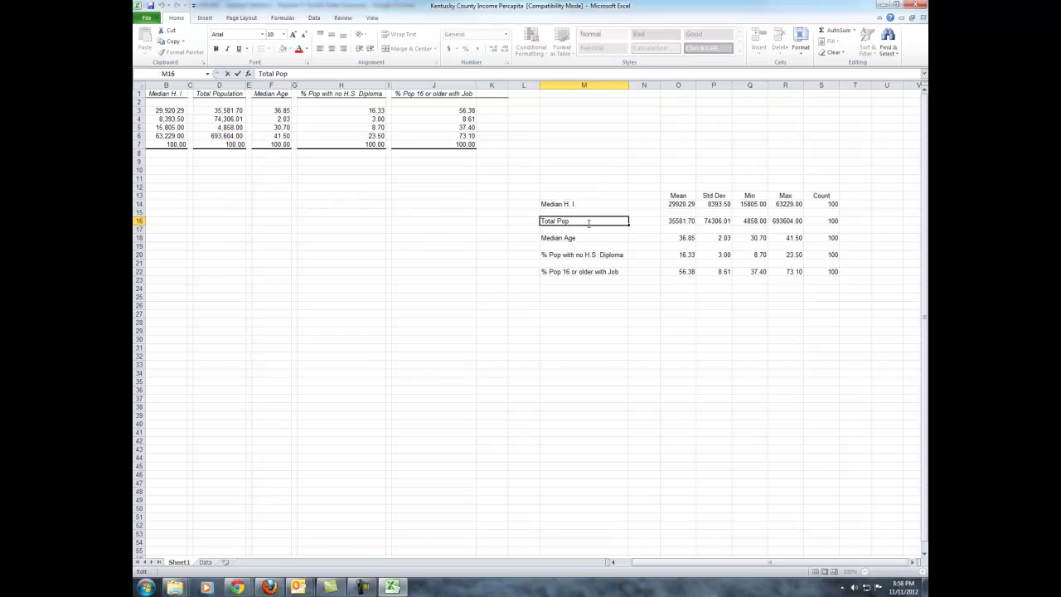
type(".")
left_click(583, 238)
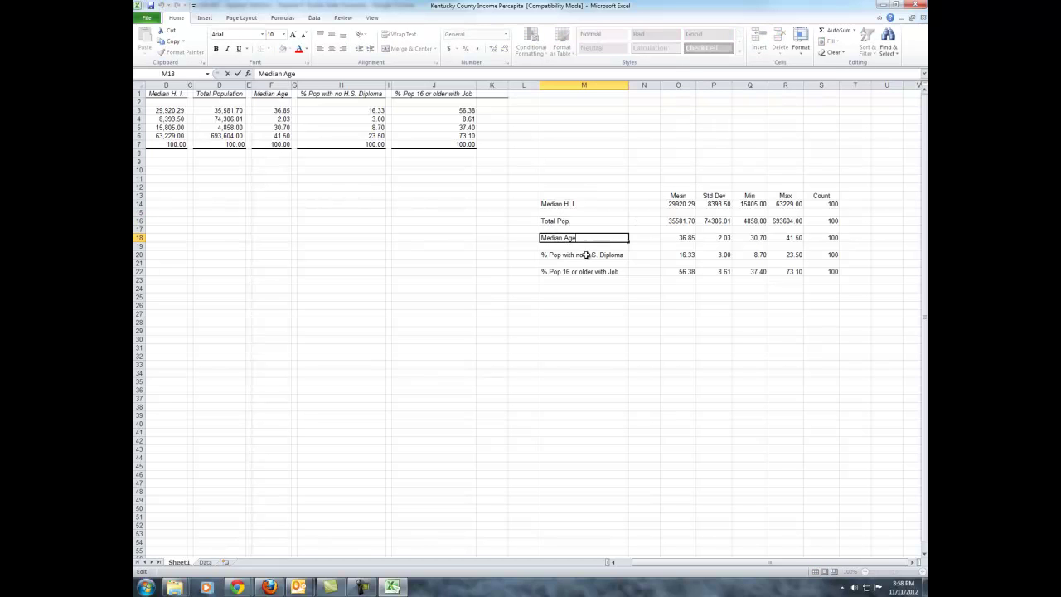
Change the % Pop with no H.S. Diploma label to % No H.S. Dip
left_click(598, 255)
double_click(585, 254)
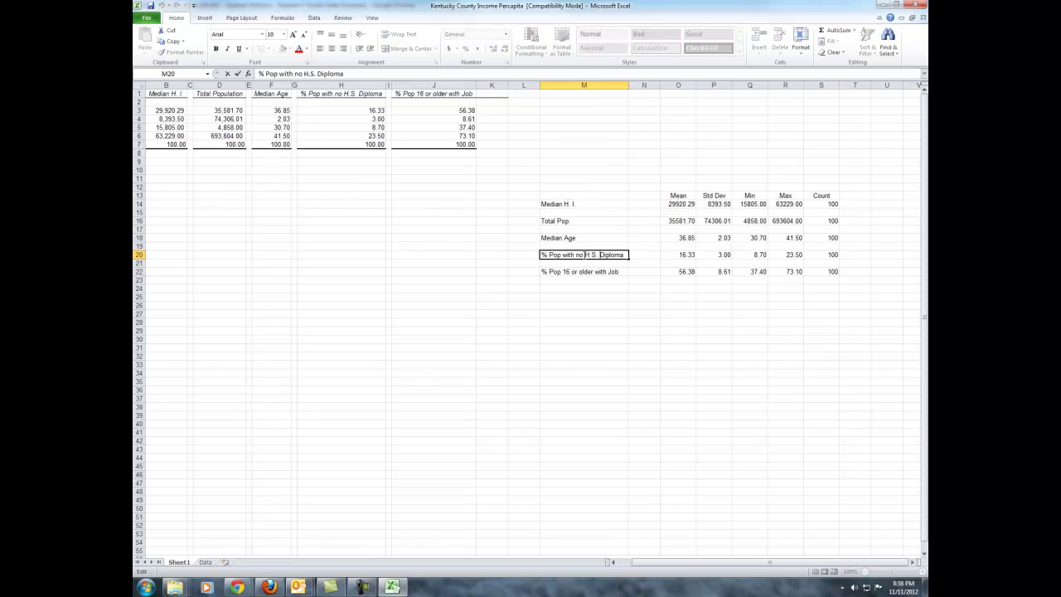
left_click_drag(549, 254, 590, 255)
key("Delete")
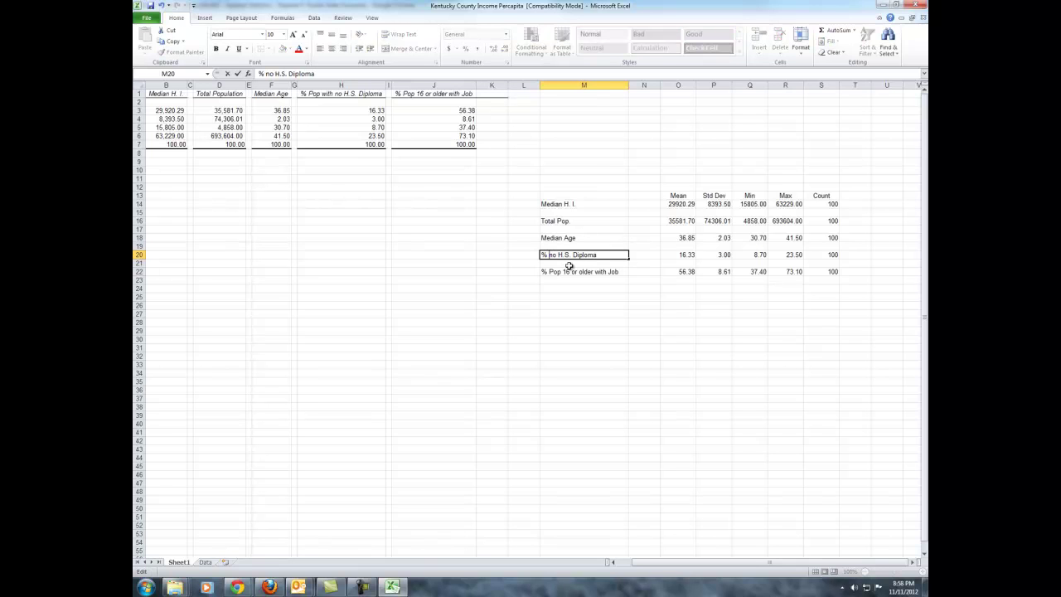
key("Delete")
type("N")
Change the % Pop 16 or older with Job label to % 16 + W/ Job
left_click(560, 271)
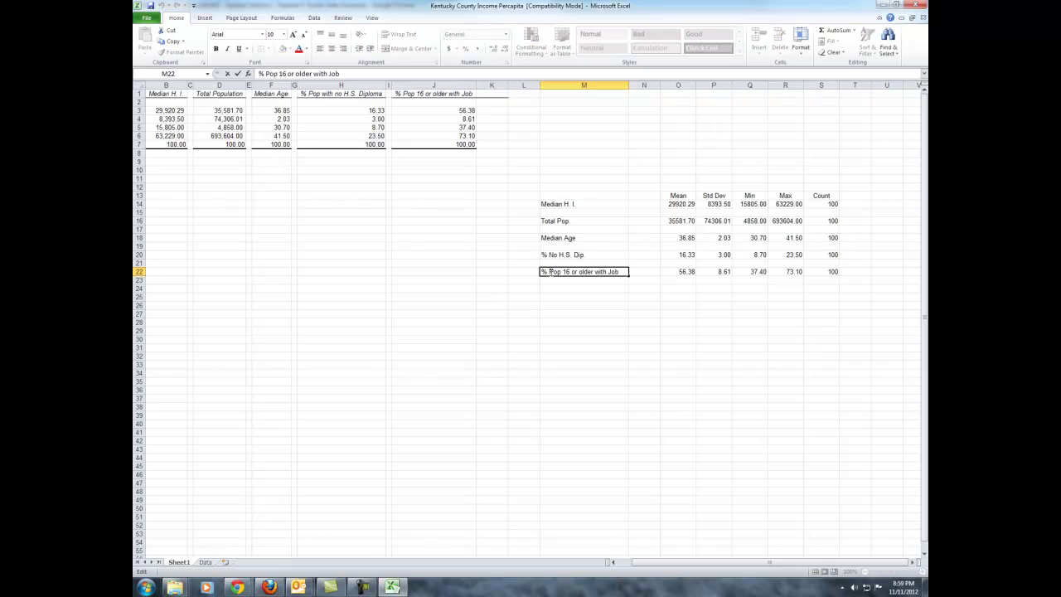
left_click_drag(550, 271, 571, 271)
key("Delete")
key("Delete")
type("O")
key("Delete")
key("Delete")
key("Delete")
key("Delete")
key("Delete")
key("Delete")
key("Delete")
key("Delete")
type("+ W")
Narrow column M to fit the shortened row labels
left_click(597, 287)
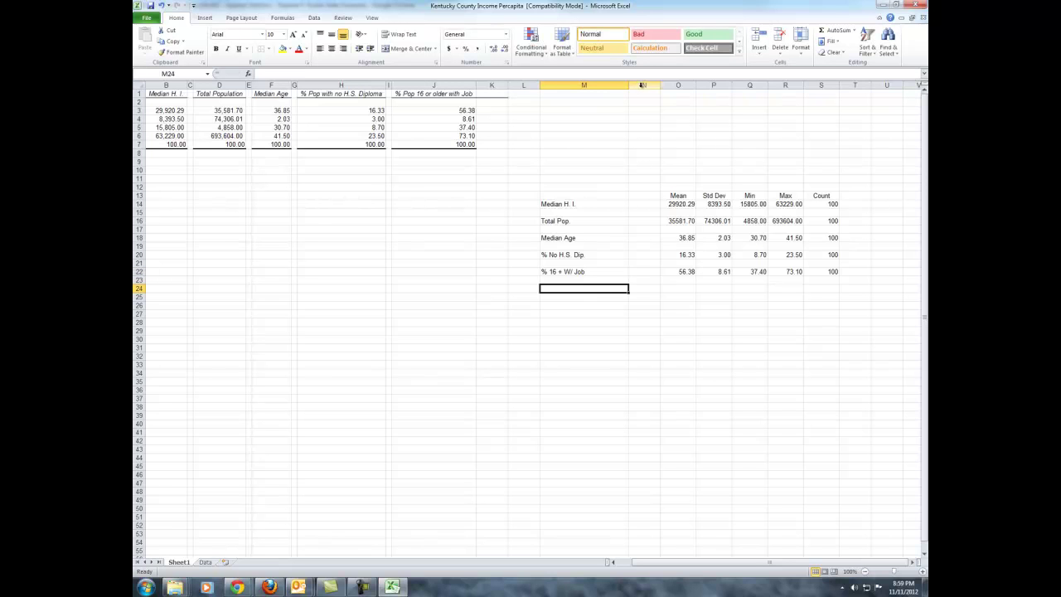
left_click_drag(626, 85, 587, 85)
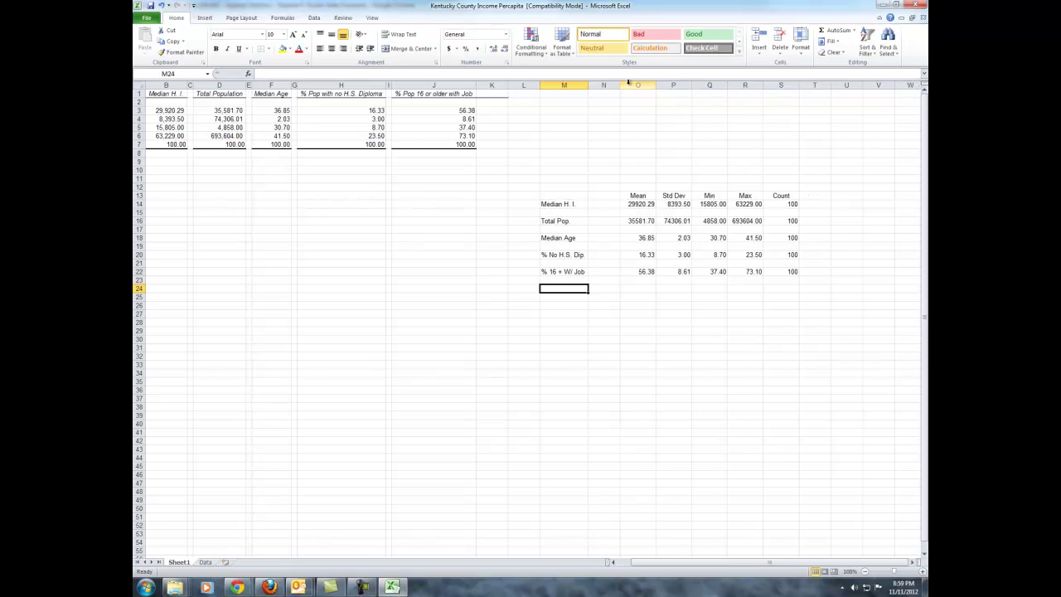
left_click(632, 324)
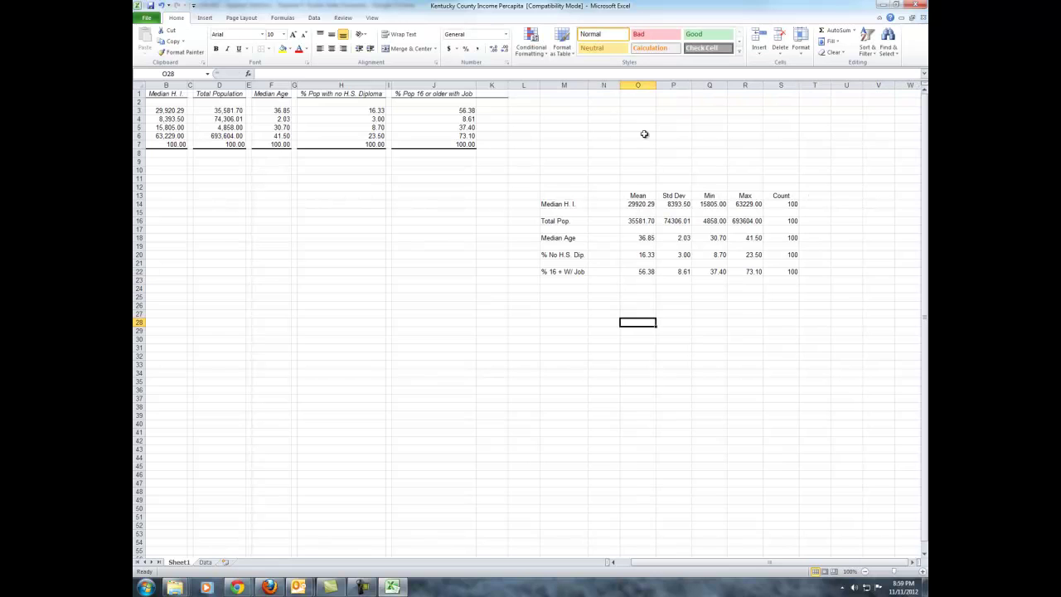
Insert blank columns before Count, Max, Min and Std Dev
right_click(784, 85)
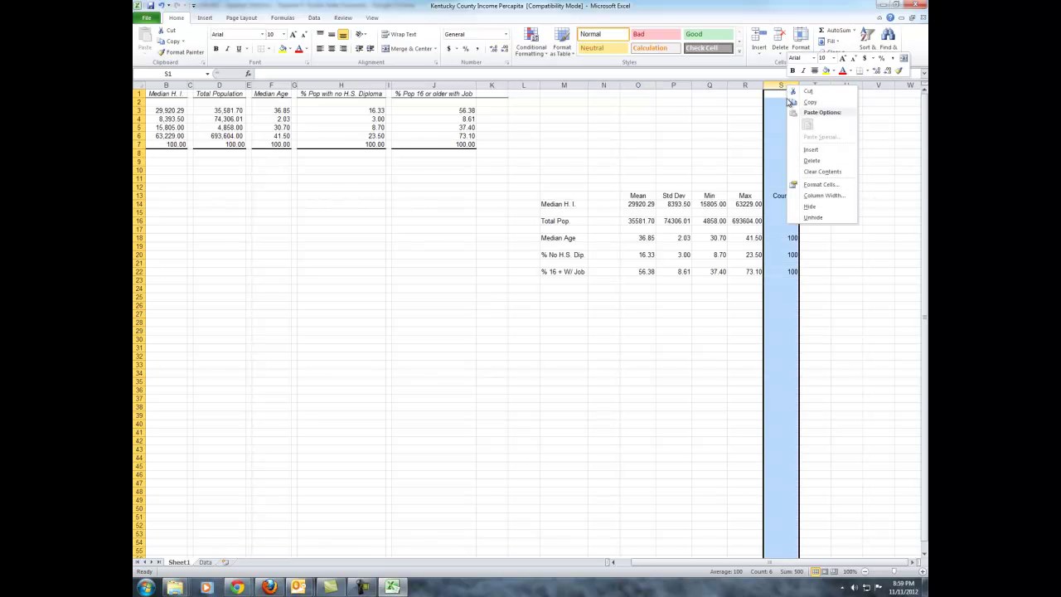
left_click(811, 149)
right_click(752, 86)
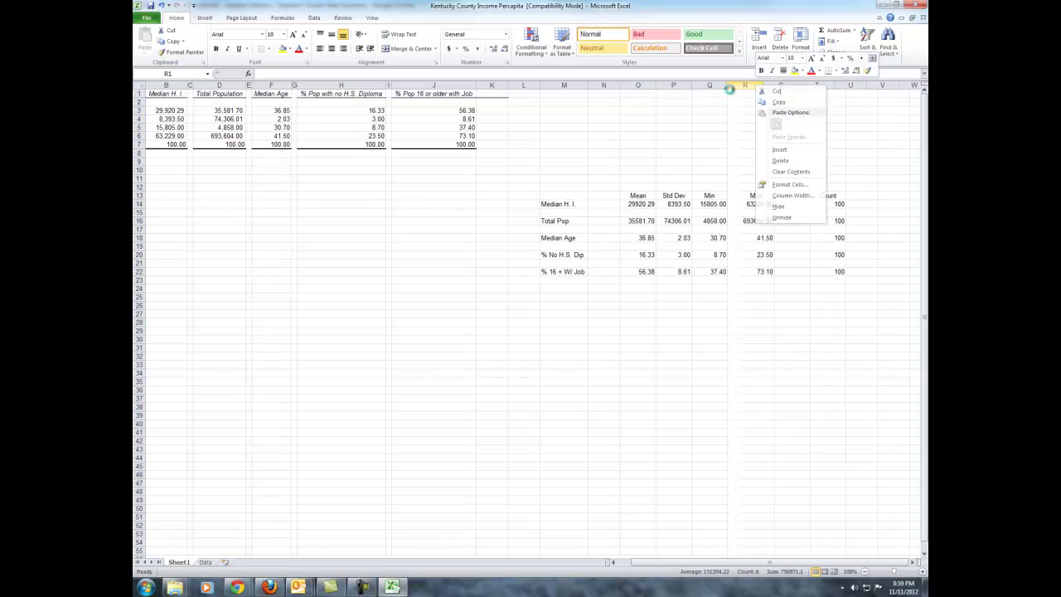
left_click(775, 150)
right_click(723, 88)
left_click(745, 150)
right_click(684, 87)
left_click(707, 150)
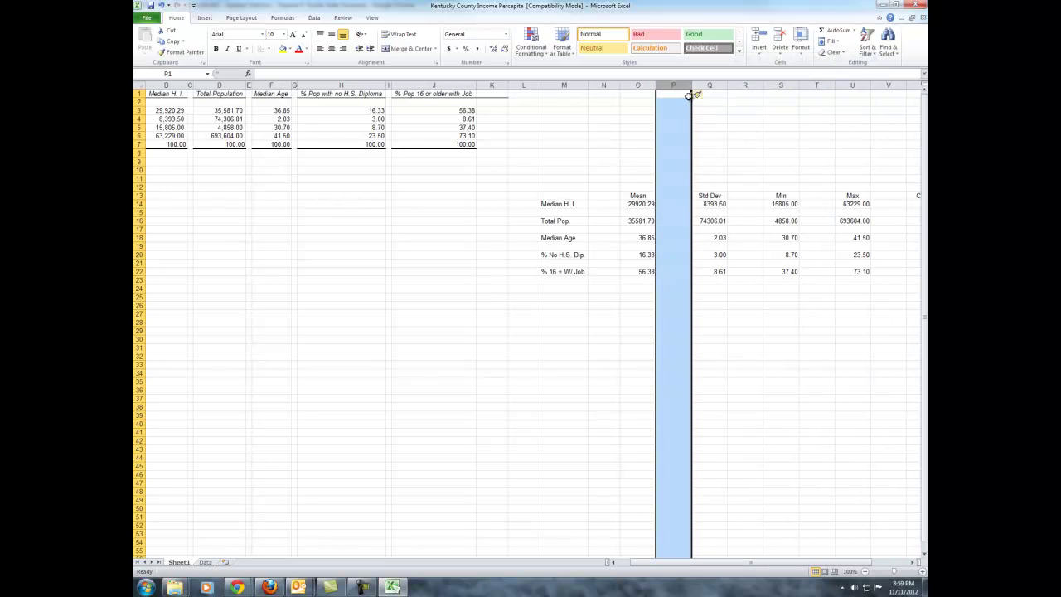
Make spacer columns P, R, T and V narrow
left_click(744, 86, "ctrl")
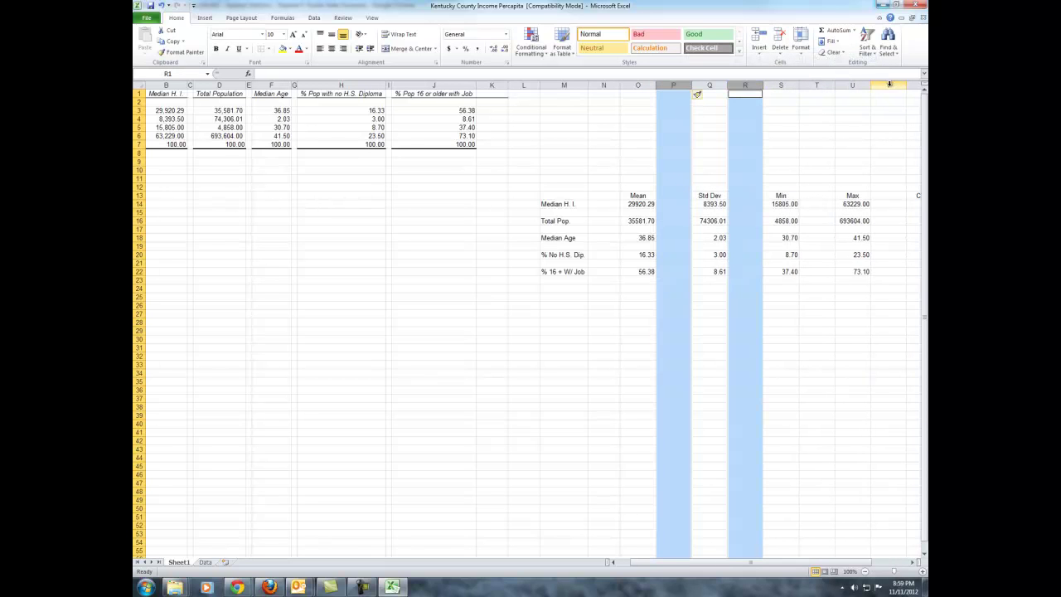
left_click(816, 86, "ctrl")
left_click(888, 86, "ctrl")
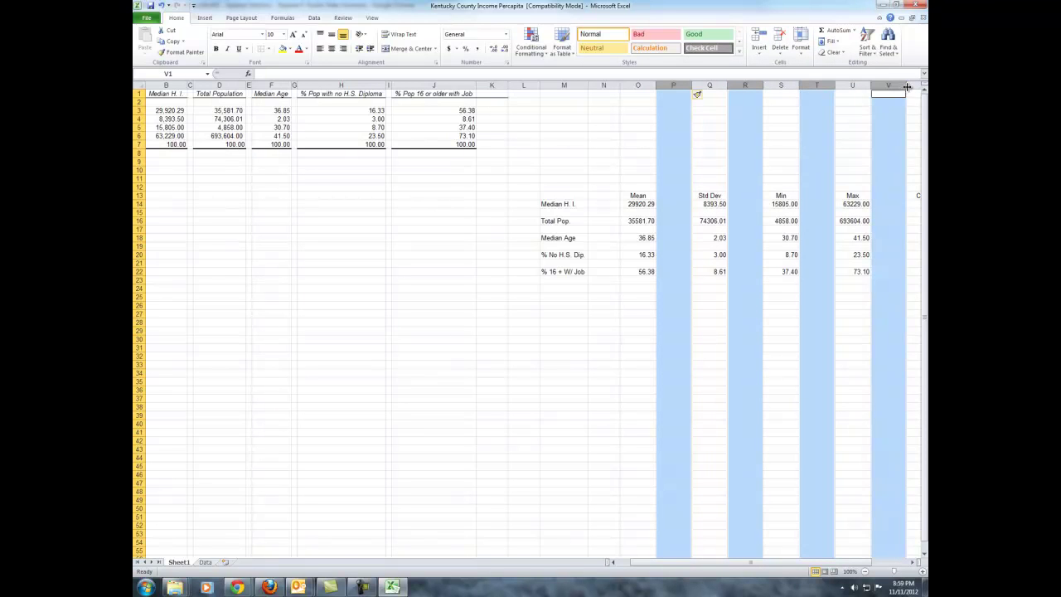
left_click_drag(905, 86, 877, 85)
Add a bottom border under the Mean, Std Dev, Min, Max and Count headers
left_click(831, 336)
left_click(625, 198)
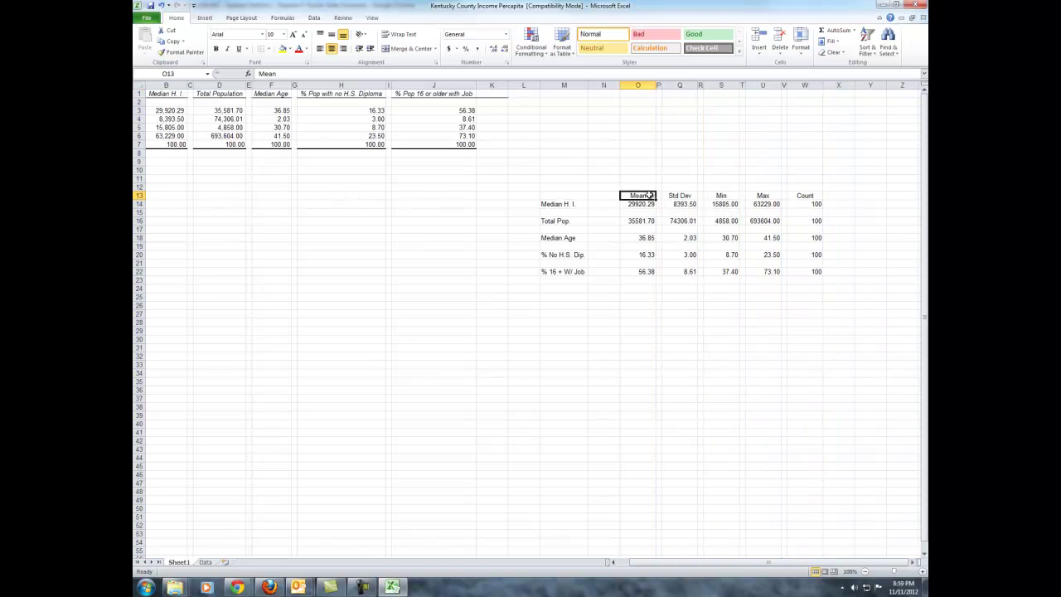
left_click(677, 195, "ctrl")
left_click(717, 196, "ctrl")
left_click(771, 197, "ctrl")
left_click(804, 195, "ctrl")
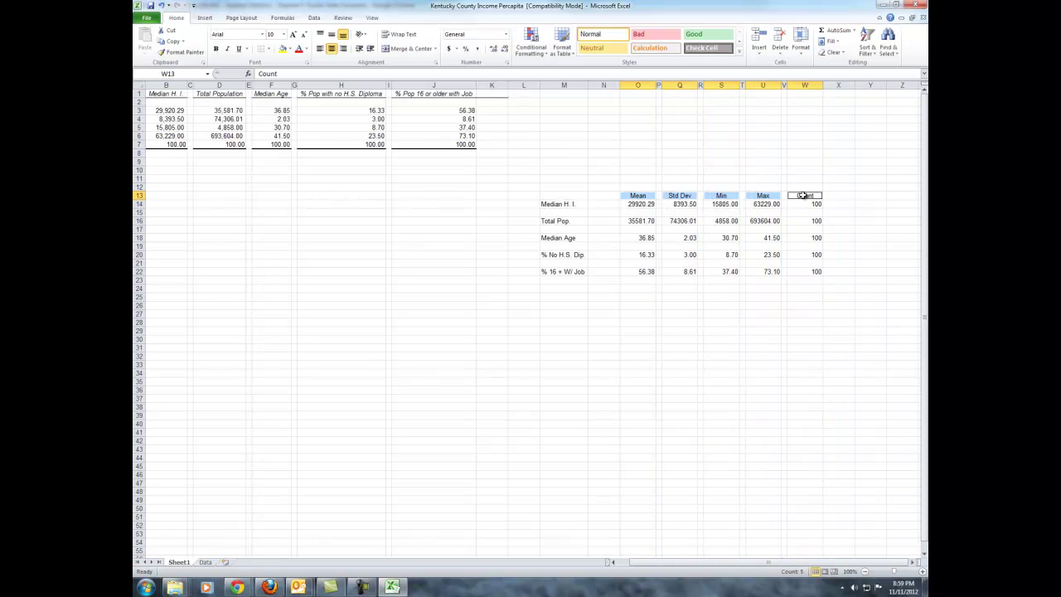
left_click(269, 49)
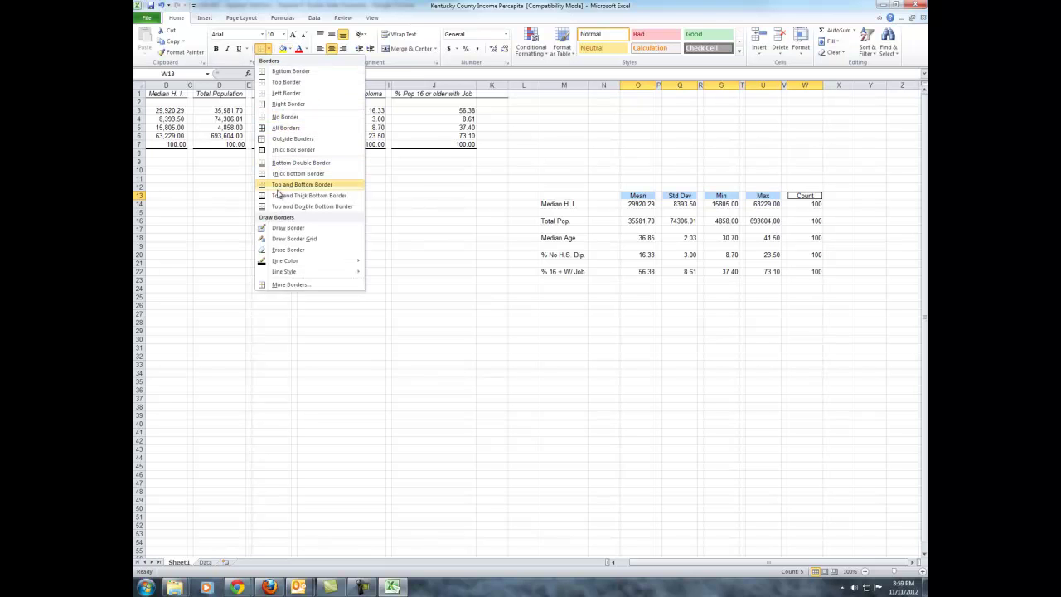
left_click(286, 71)
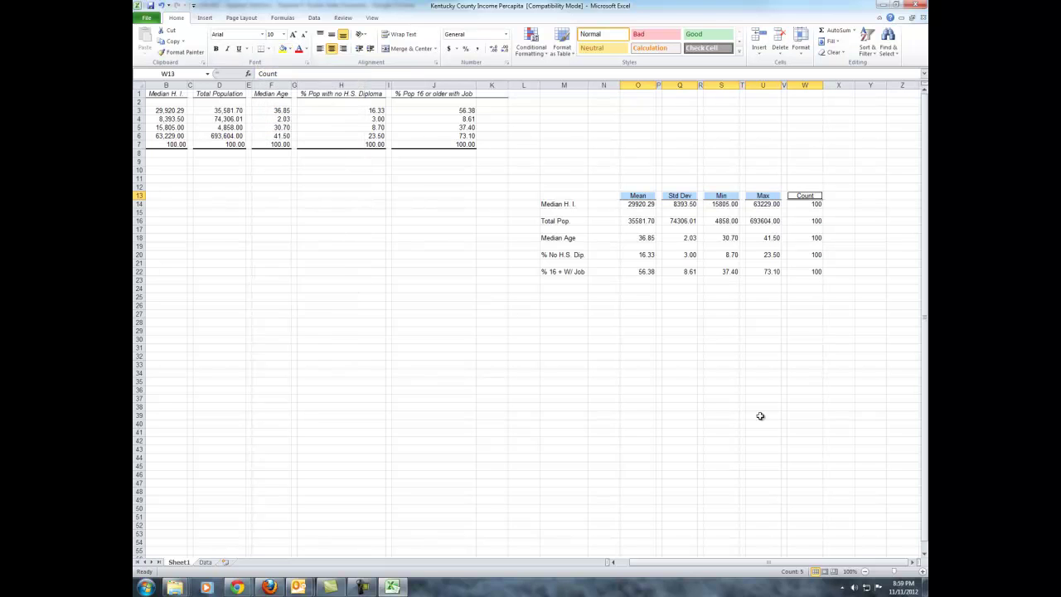
left_click(748, 348)
left_click(629, 305)
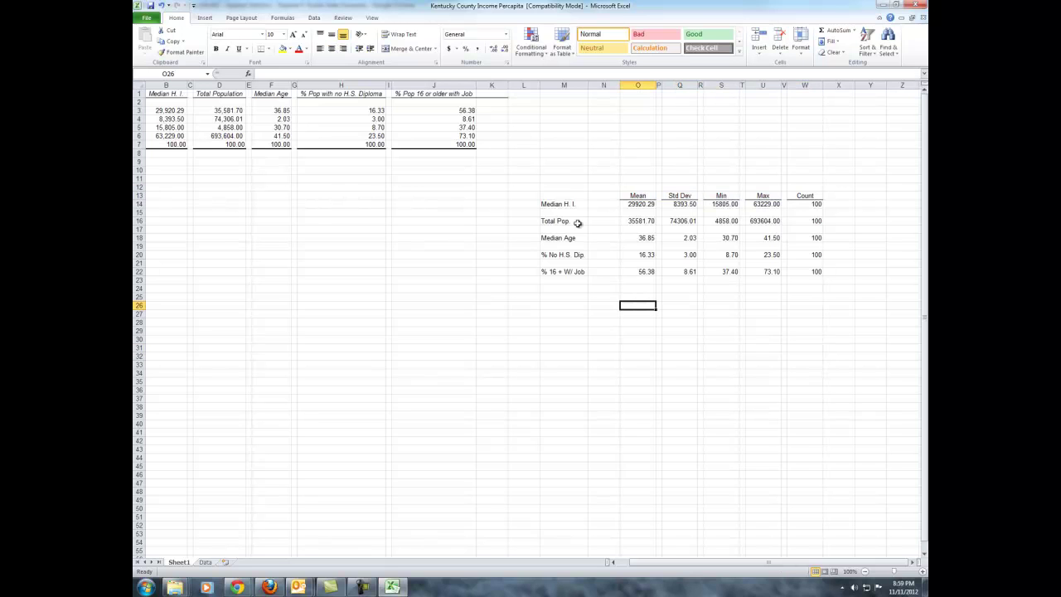
Move the row labels into column N, auto-fit that column and centre them
left_click_drag(574, 203, 598, 264)
double_click(620, 85)
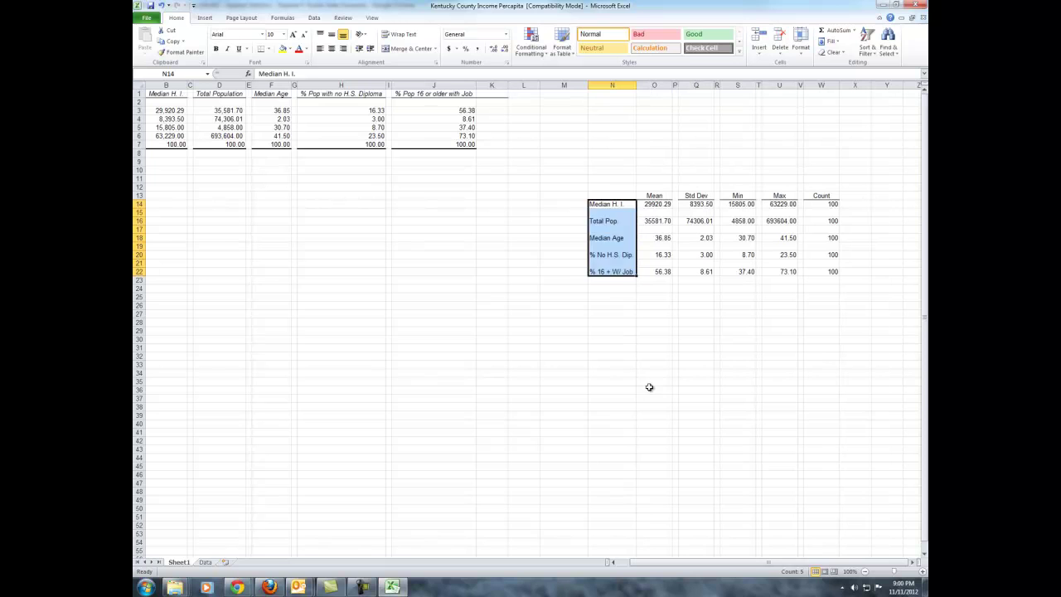
left_click(733, 330)
left_click_drag(609, 205, 623, 272)
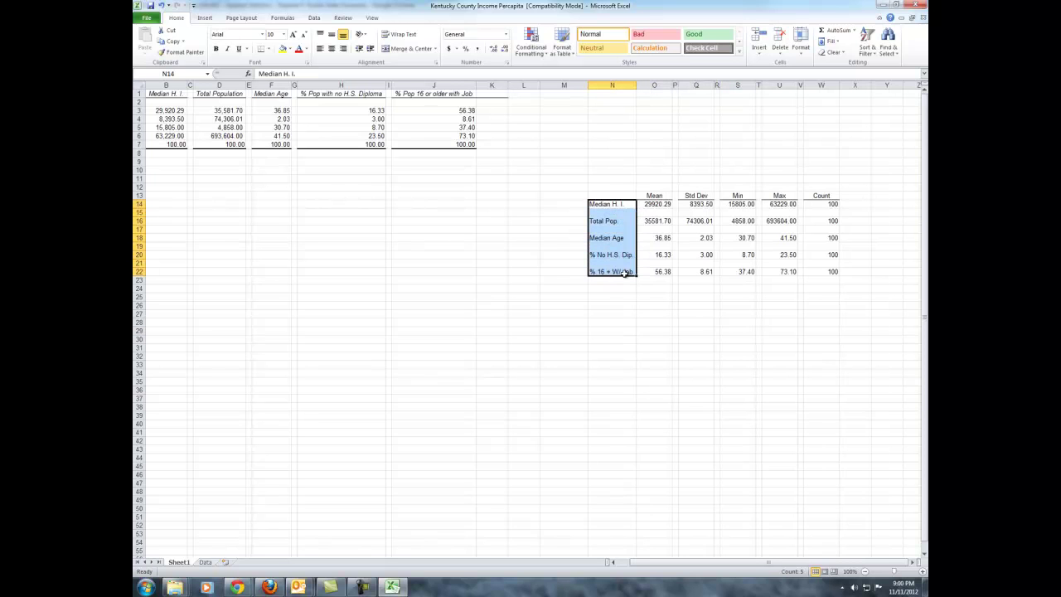
left_click(331, 52)
left_click(675, 357)
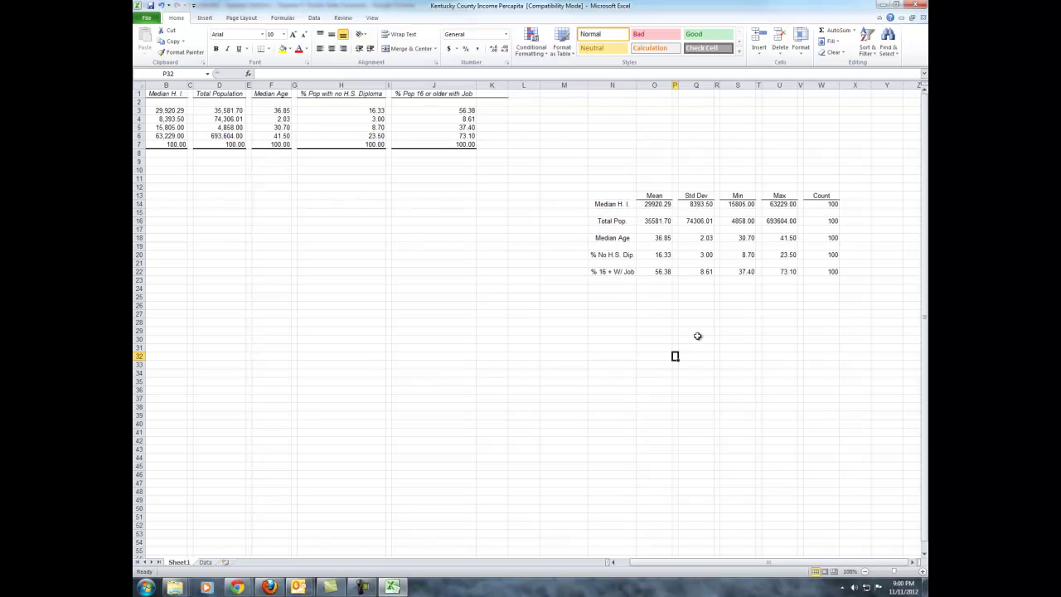
Auto-fit the Count, Max, Min, Std Dev and Mean columns to their contents
double_click(837, 86)
left_click(730, 332)
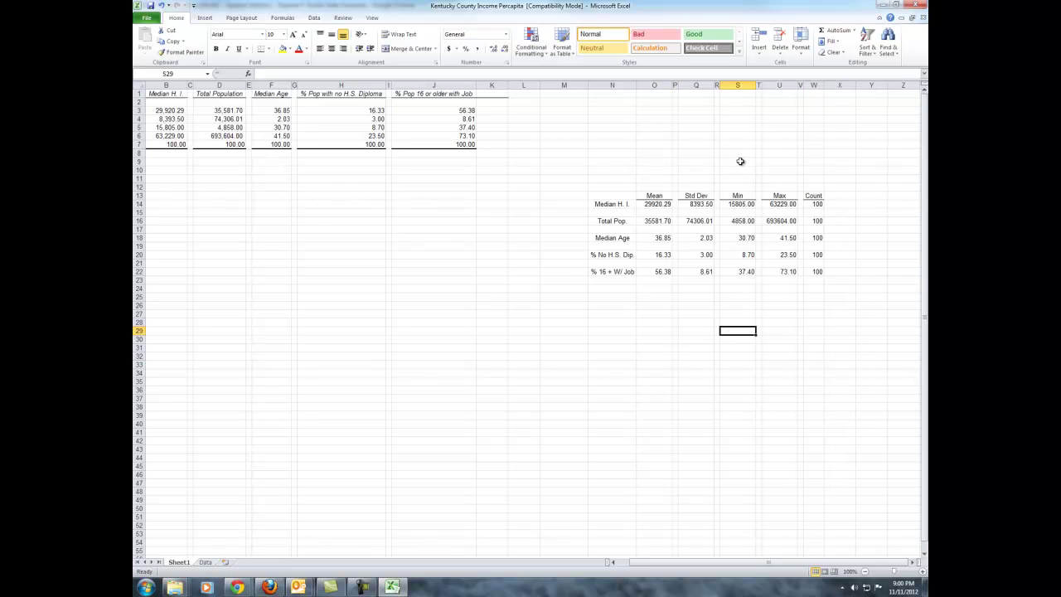
double_click(791, 85)
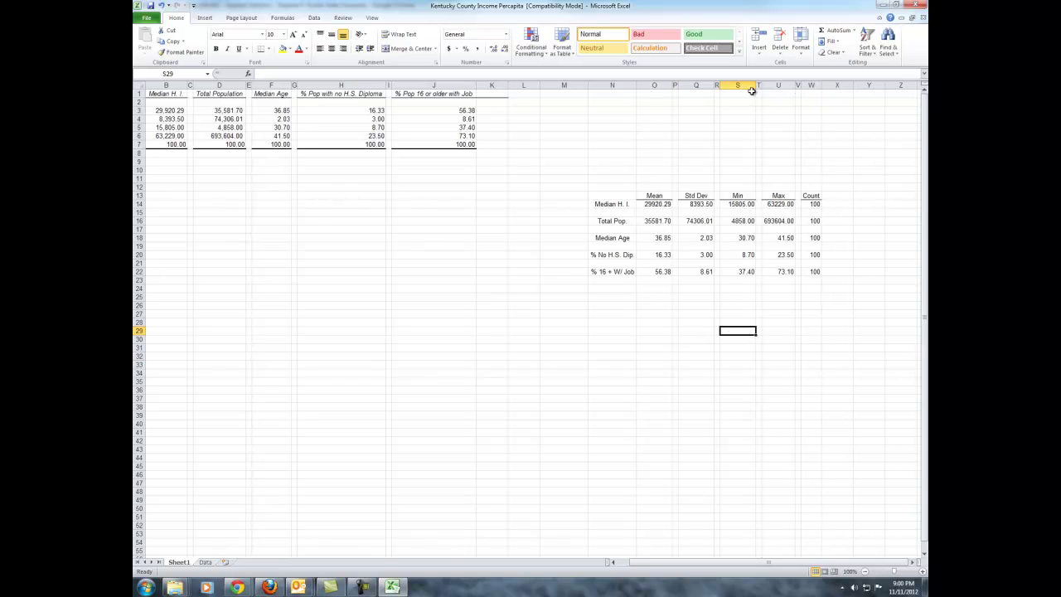
double_click(756, 85)
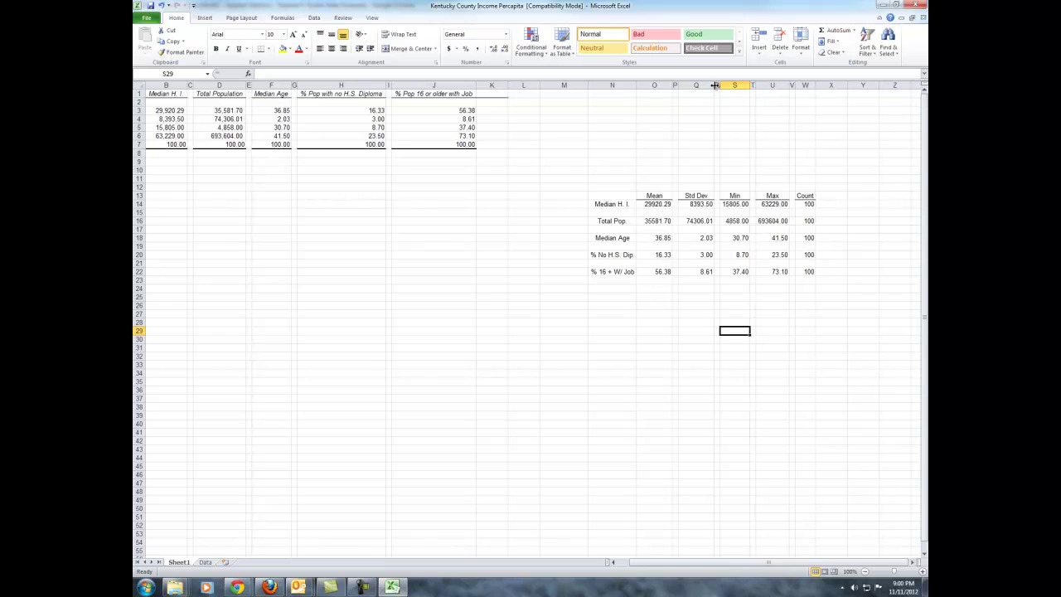
double_click(715, 85)
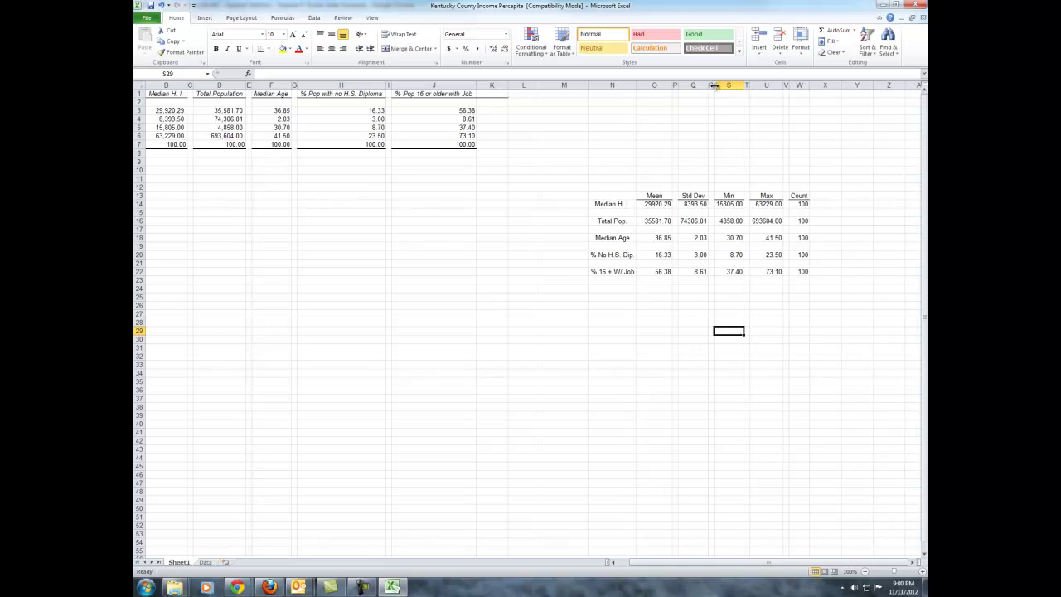
double_click(671, 86)
left_click(677, 300)
left_click(791, 327)
left_click(792, 402)
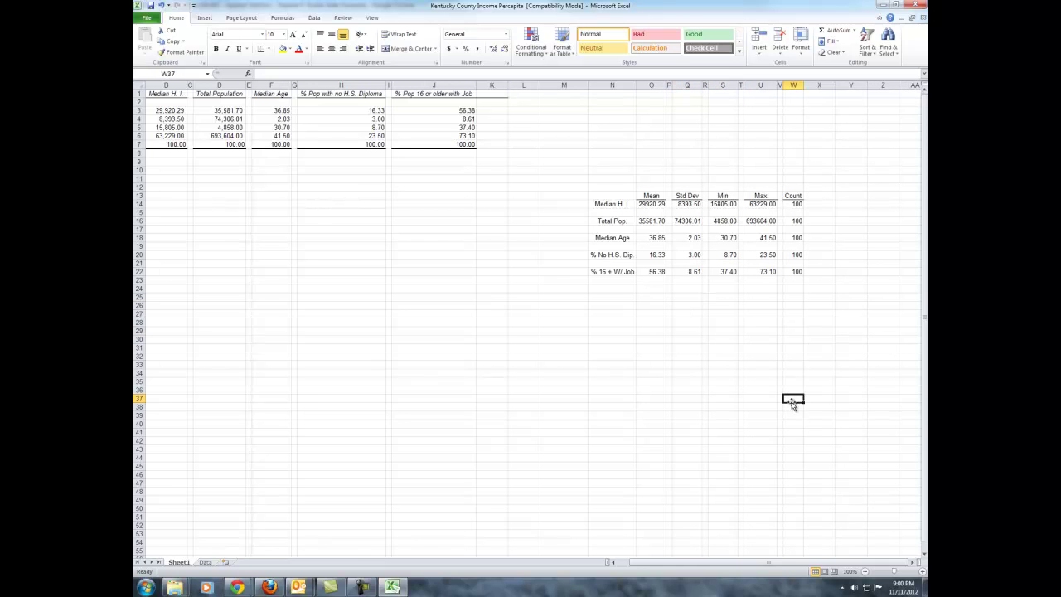
left_click(724, 347)
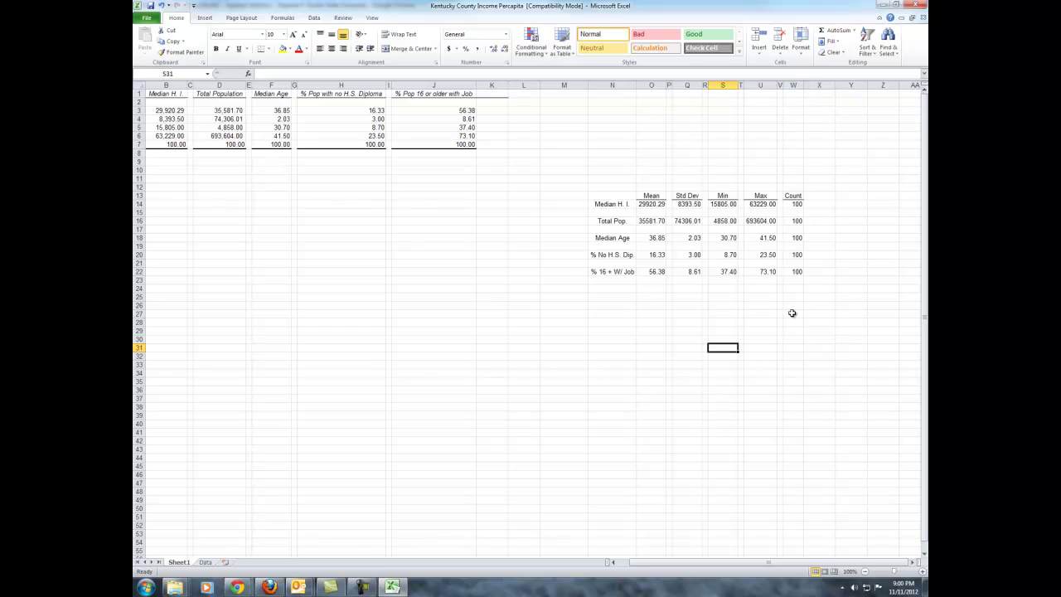
Delete the empty rows 21, 19, 17 and 15 between the statistics rows
left_click(589, 338)
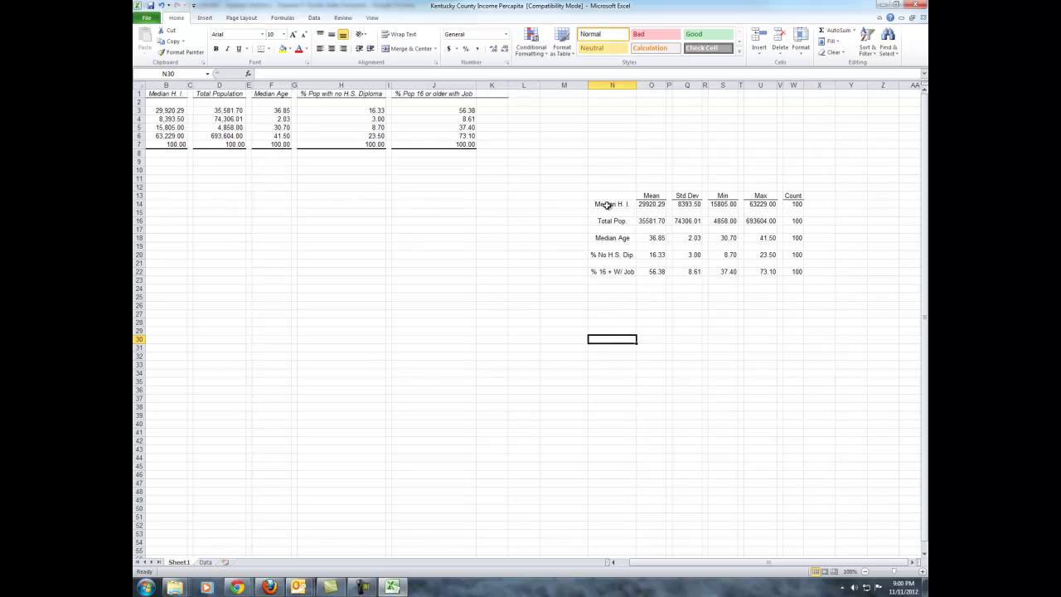
left_click_drag(606, 205, 797, 272)
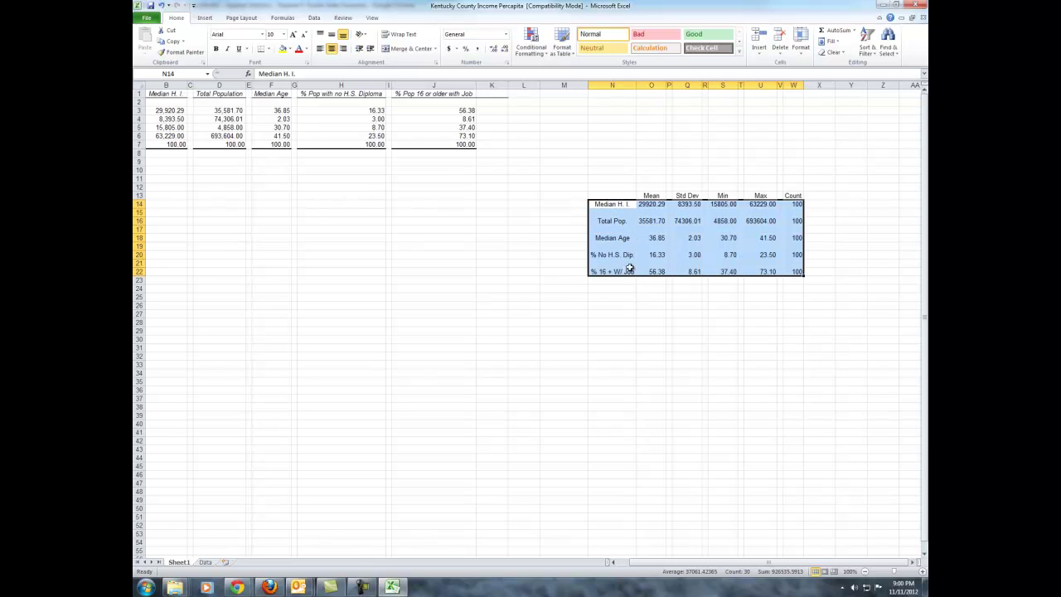
left_click_drag(627, 271, 784, 269)
left_click(785, 270)
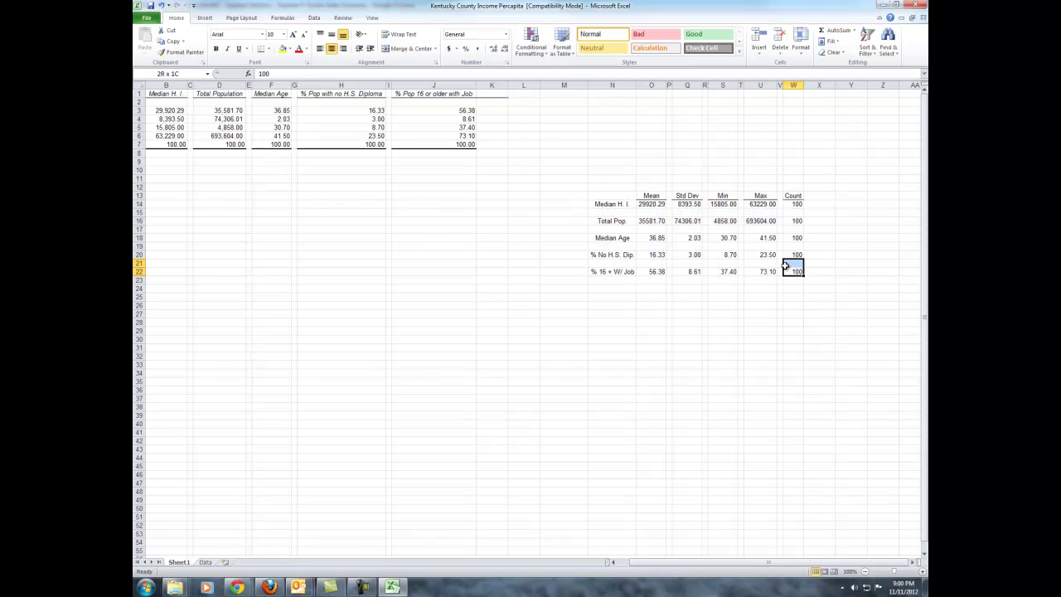
left_click(139, 255)
right_click(139, 263)
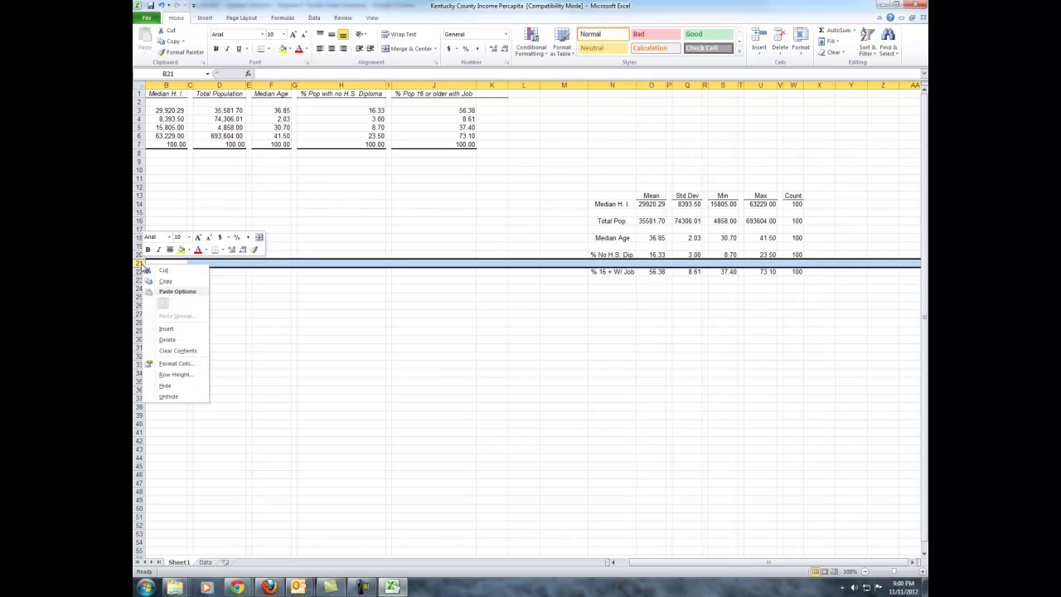
left_click(166, 339)
right_click(138, 246)
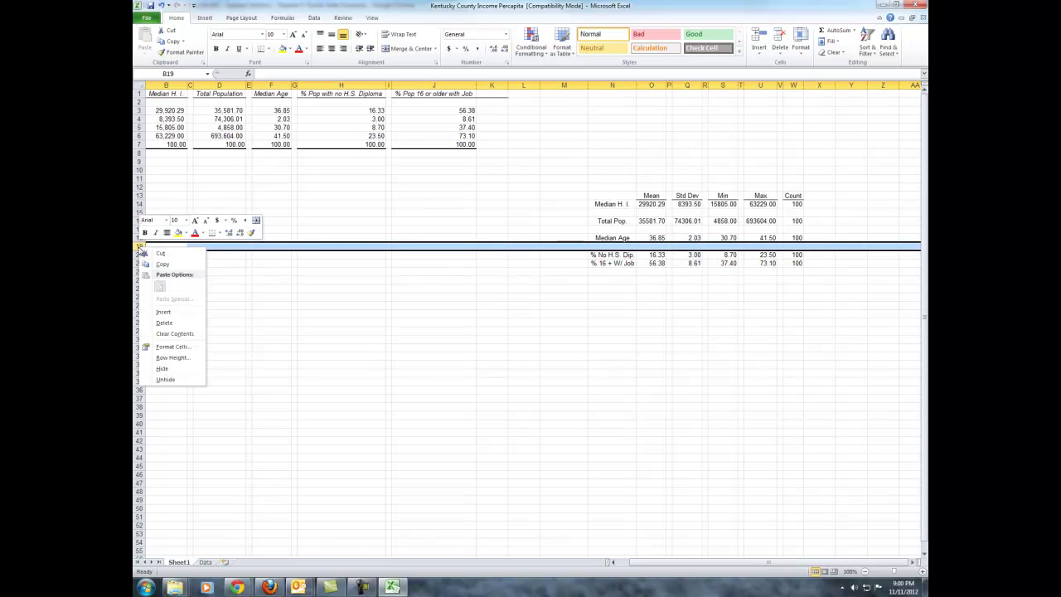
left_click(166, 322)
right_click(137, 230)
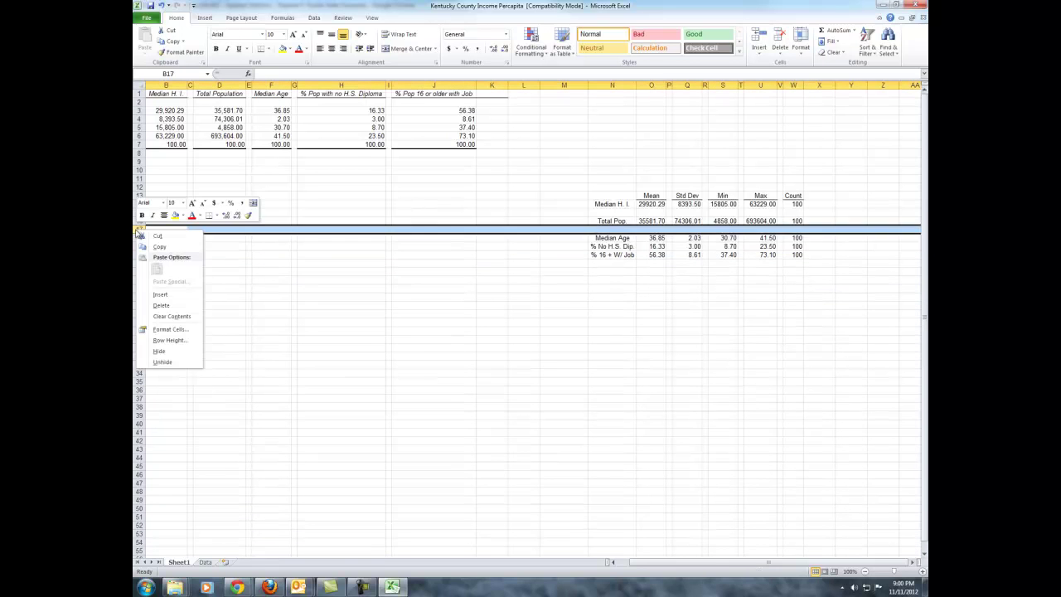
left_click(166, 306)
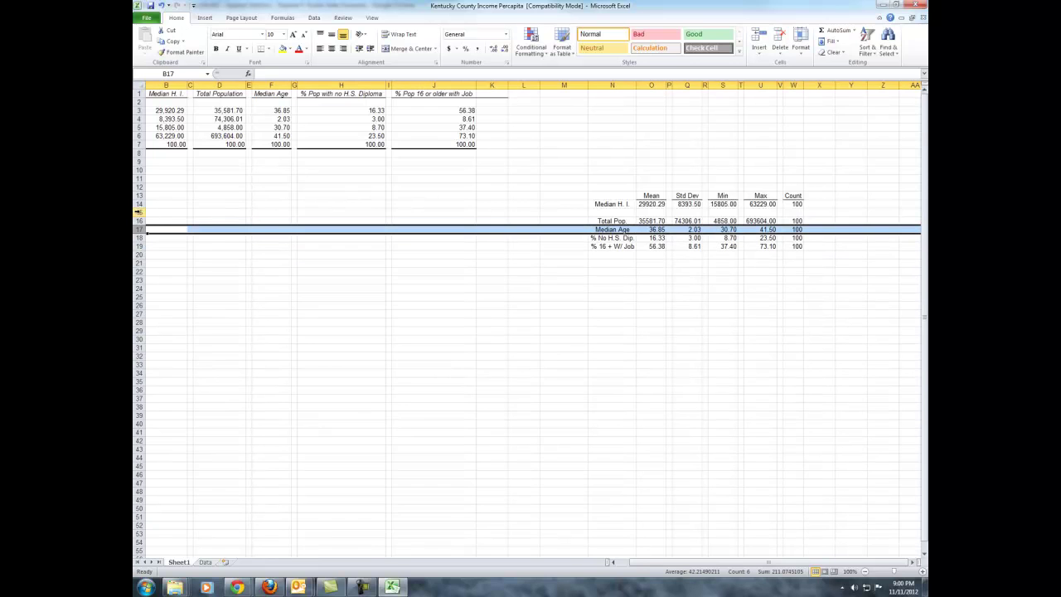
right_click(138, 205)
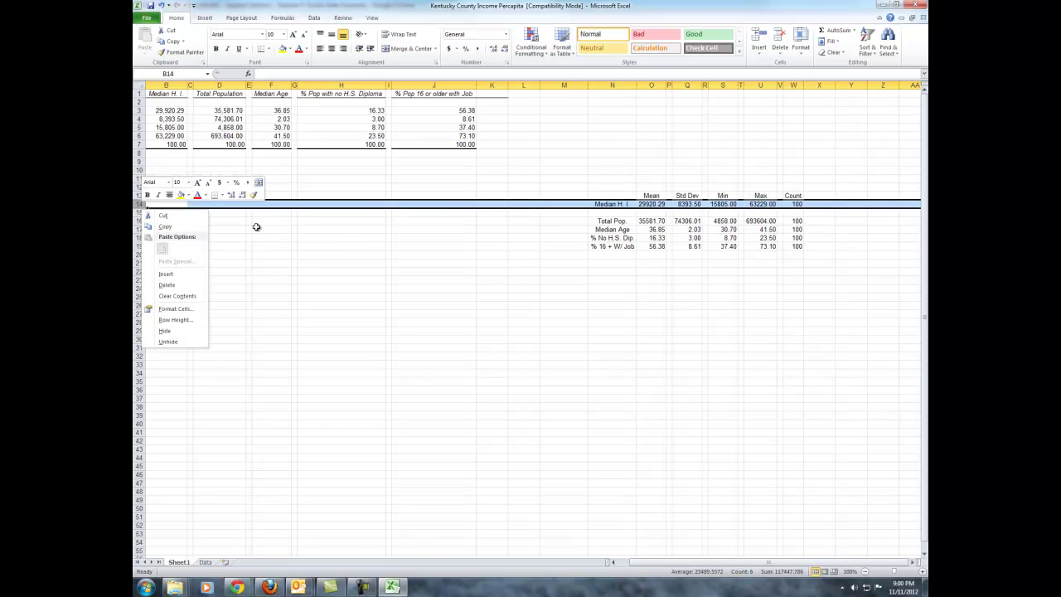
left_click(144, 213)
Make the table rows 14–18 slightly taller
right_click(144, 212)
left_click(167, 284)
left_click(536, 280)
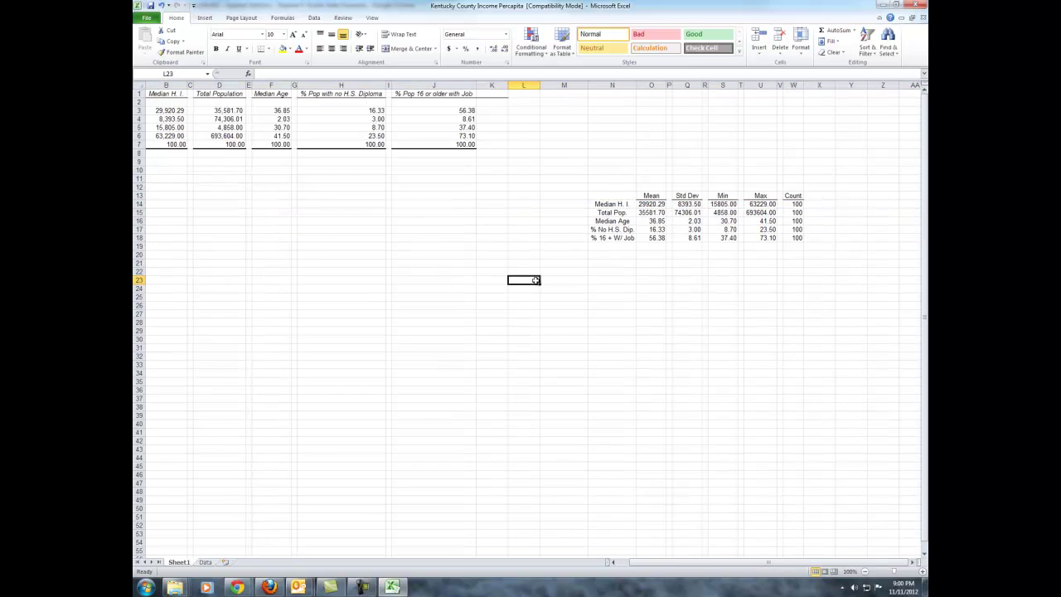
mouse_move(141, 198)
left_mouse_down()
mouse_move(141, 252)
mouse_move(143, 198)
mouse_move(139, 240)
mouse_move(139, 211)
left_mouse_up()
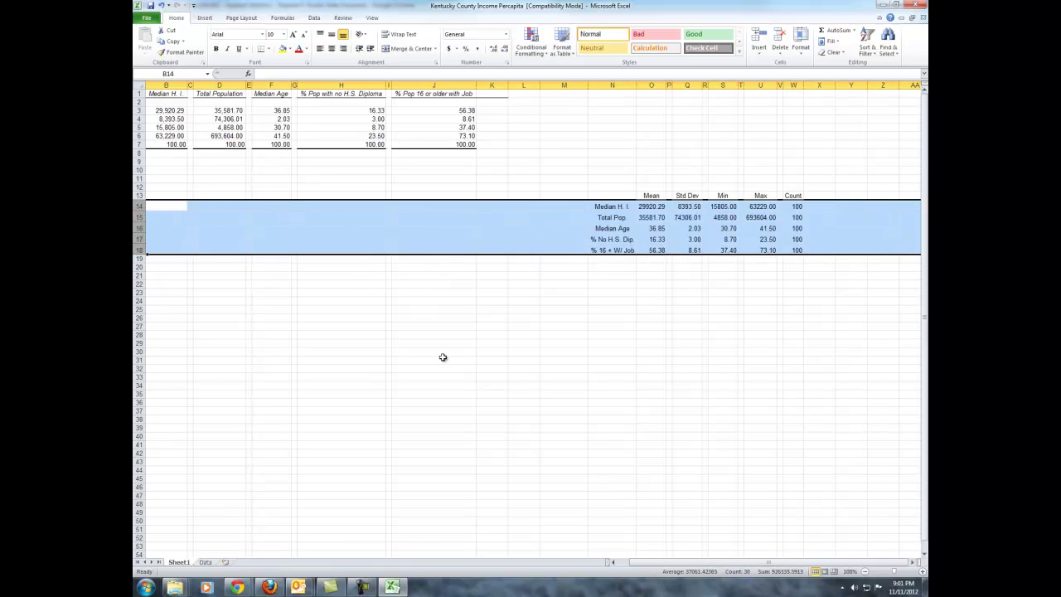
Open the Windows Start menu's program list to launch Microsoft Word
left_click(620, 367)
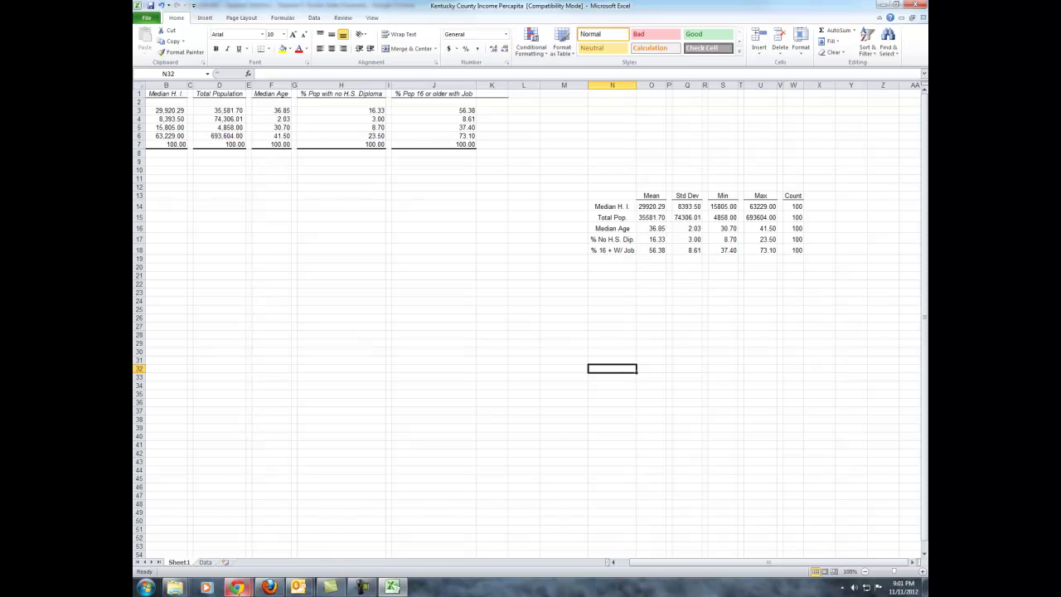
left_click(146, 586)
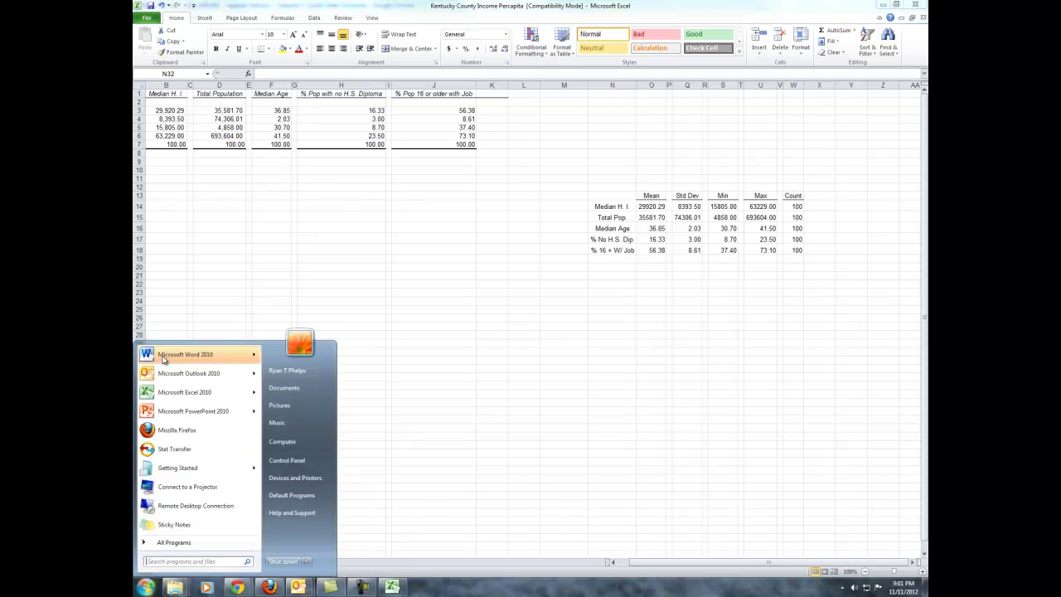
Launch Word and tile it on the left half, with Excel on the right half
left_click(174, 355)
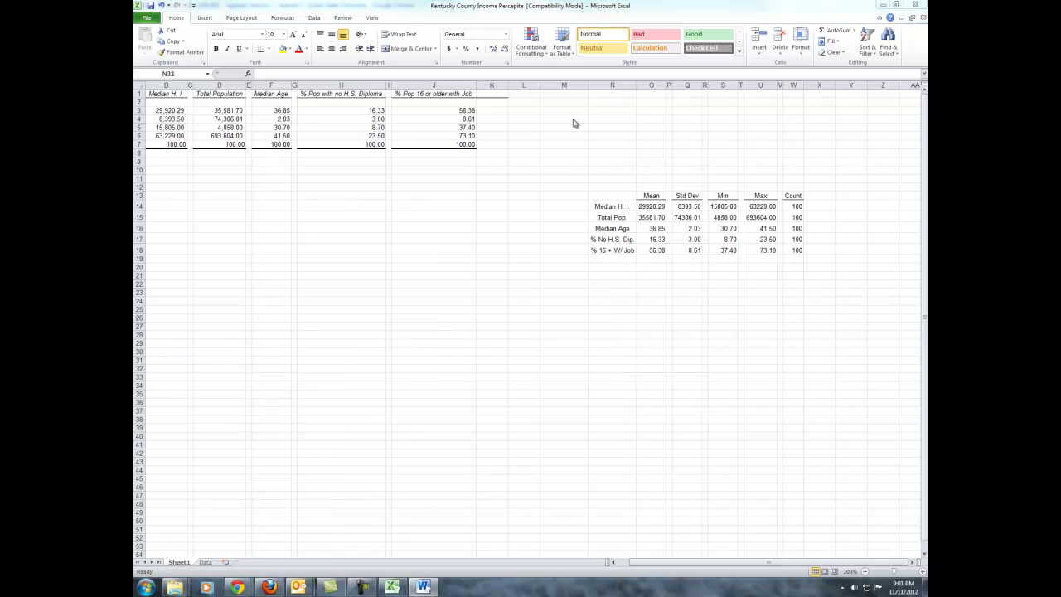
key("super+Left")
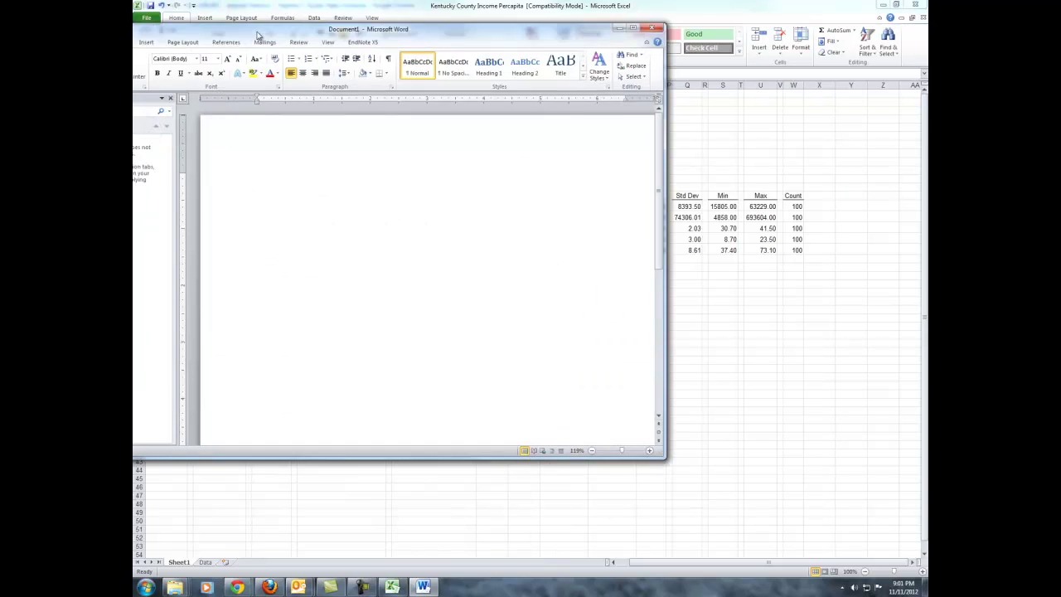
left_click(557, 348)
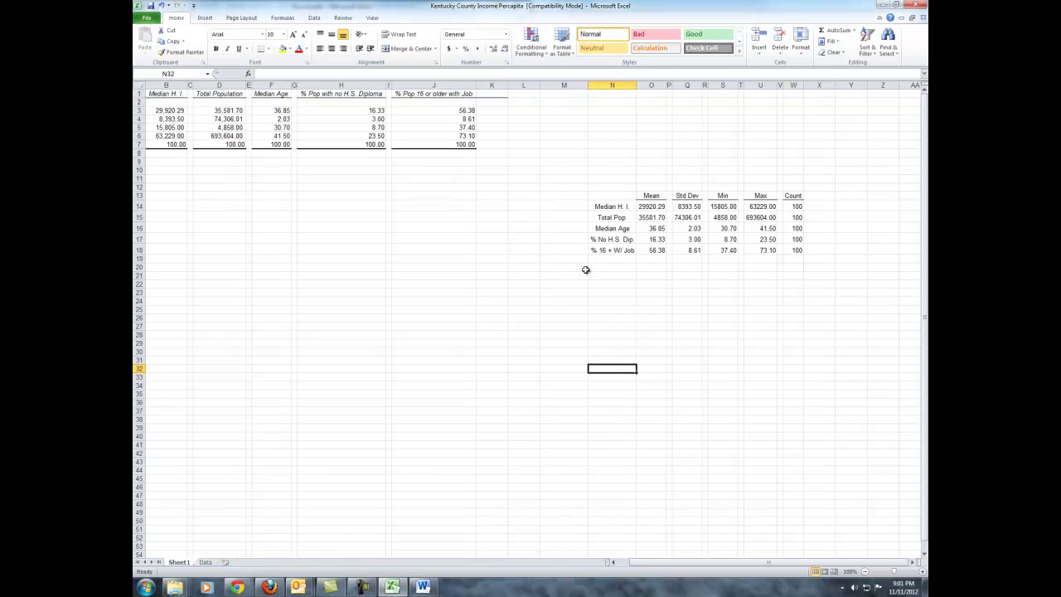
left_click(423, 587)
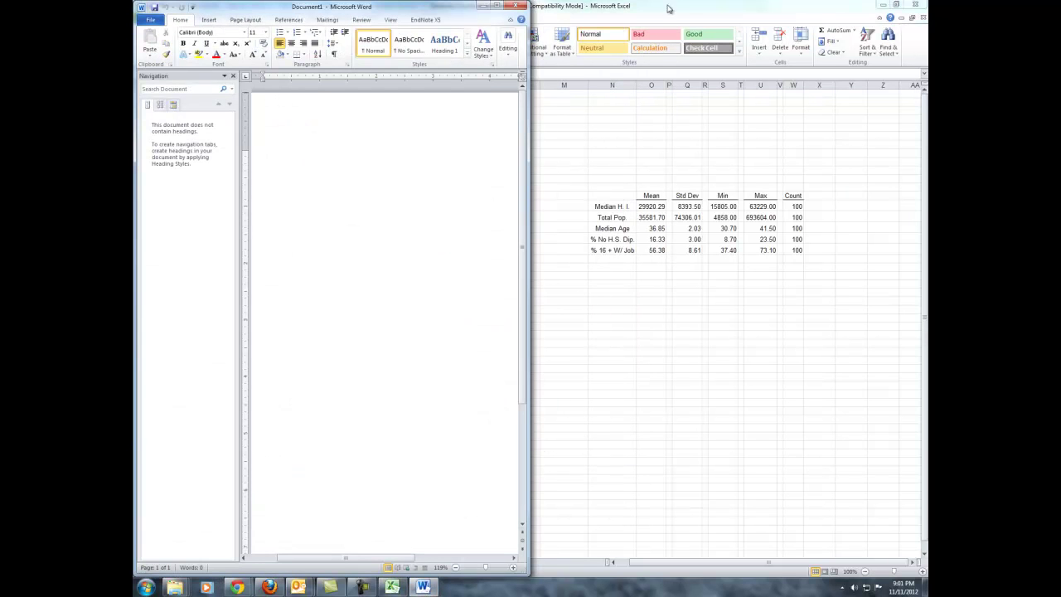
left_click(674, 10)
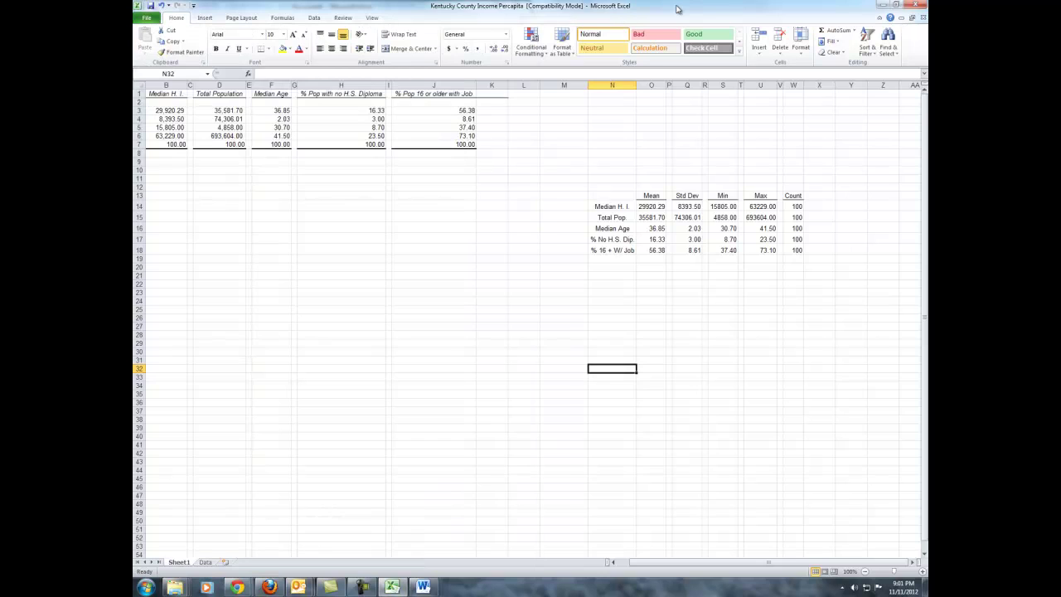
key("super+Right")
Select the statistics table in Excel, starting at N13
left_click(688, 196)
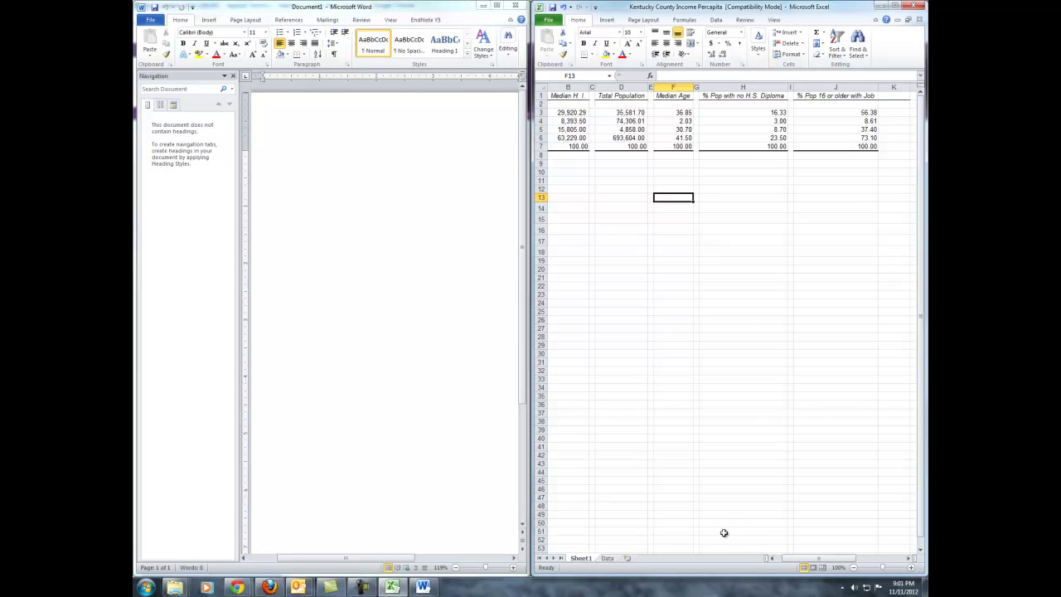
left_click_drag(795, 561, 866, 560)
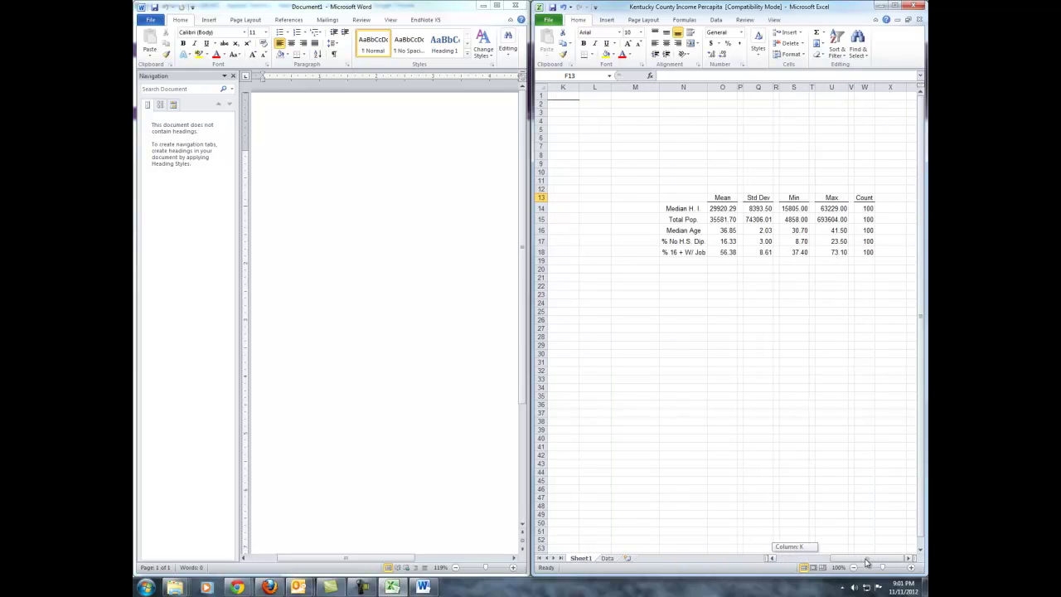
left_click_drag(687, 197, 861, 251)
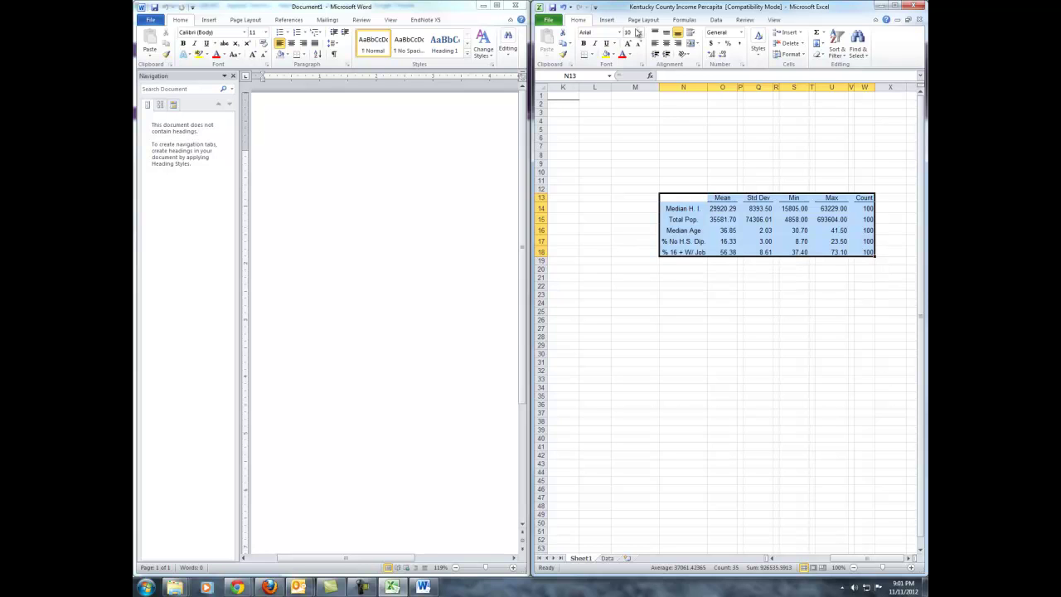
Maximize Excel and turn off Gridlines on the View tab
left_click(770, 24)
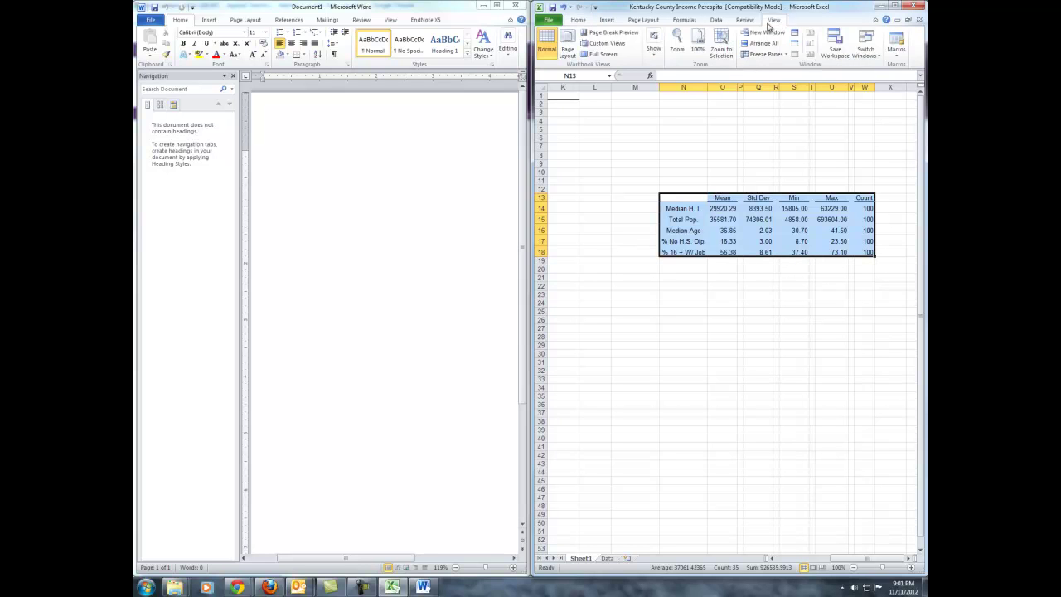
double_click(842, 9)
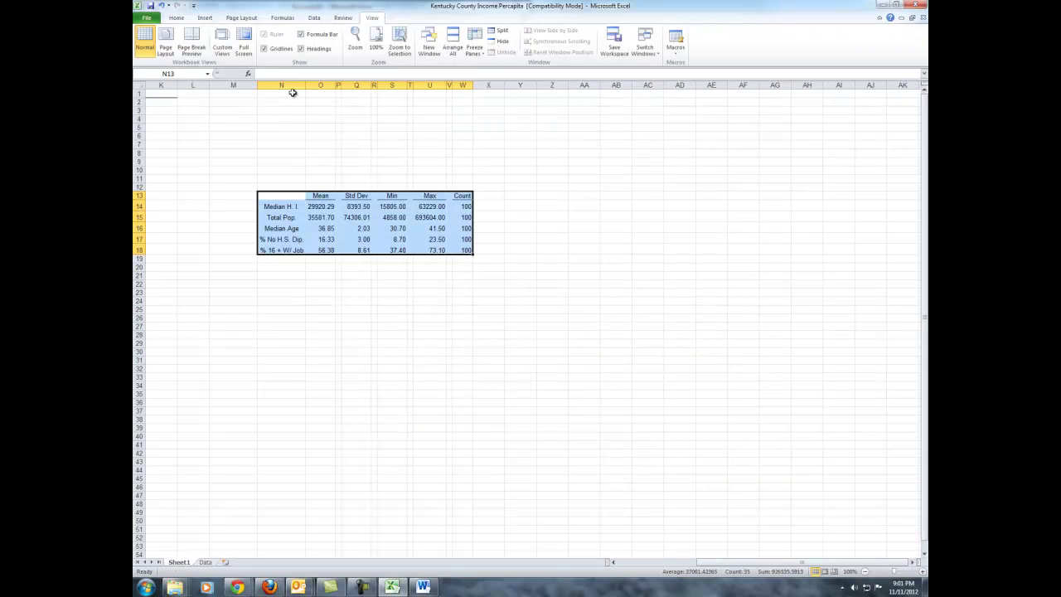
left_click(264, 48)
left_click(310, 123)
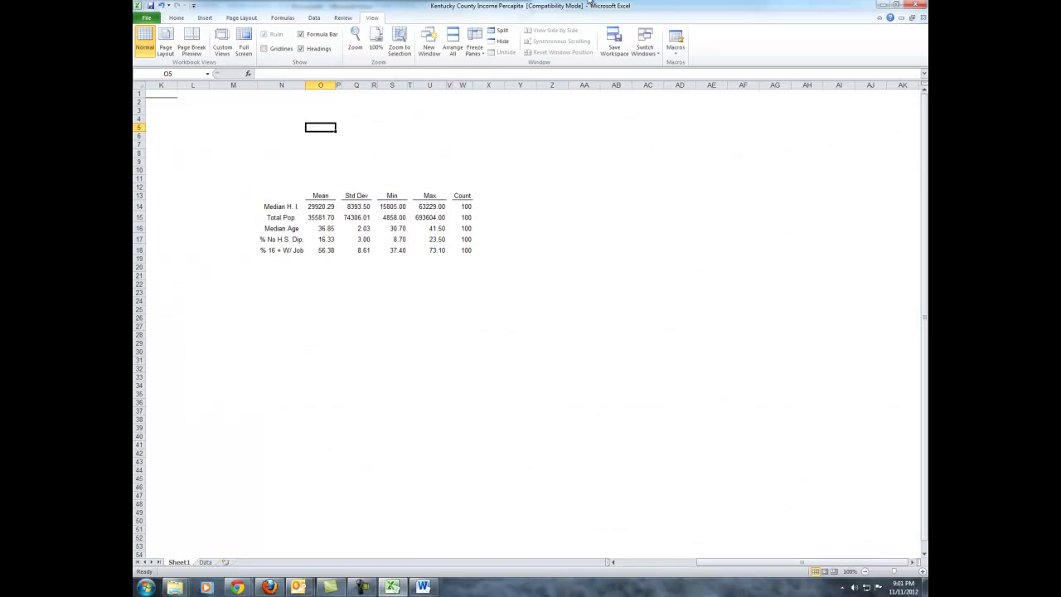
Copy the statistics table from Excel and paste it into the Word document as a picture
double_click(781, 10)
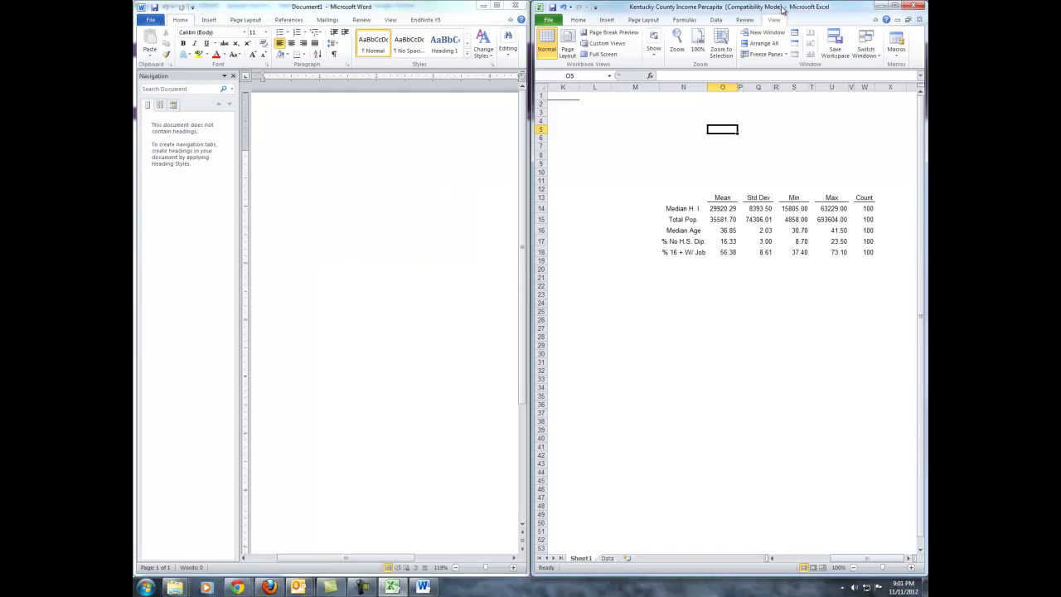
left_click_drag(690, 197, 868, 251)
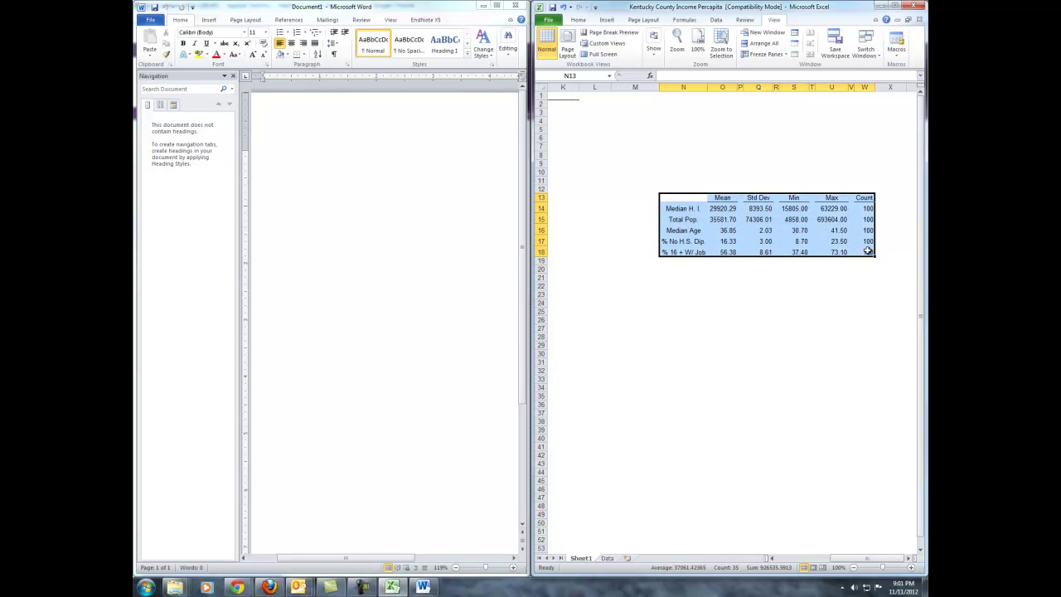
key("ctrl+c")
left_click(311, 243)
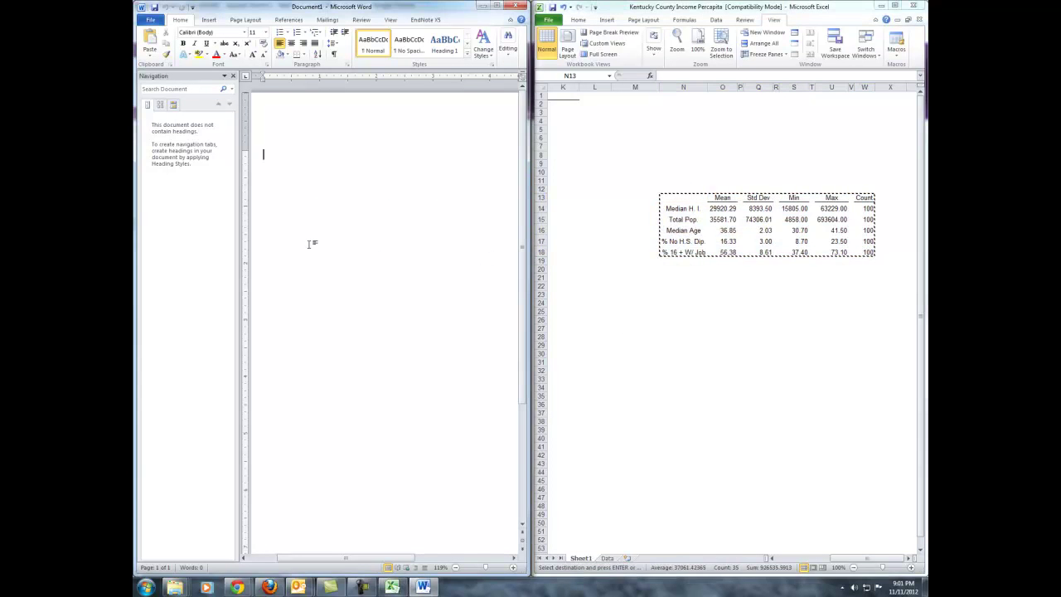
left_click(149, 56)
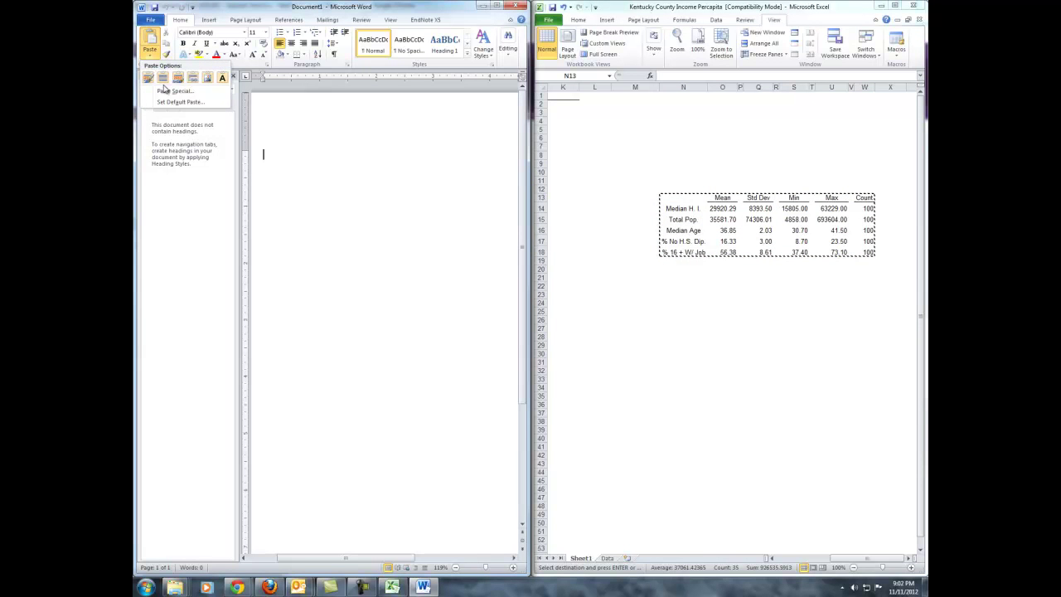
left_click(174, 90)
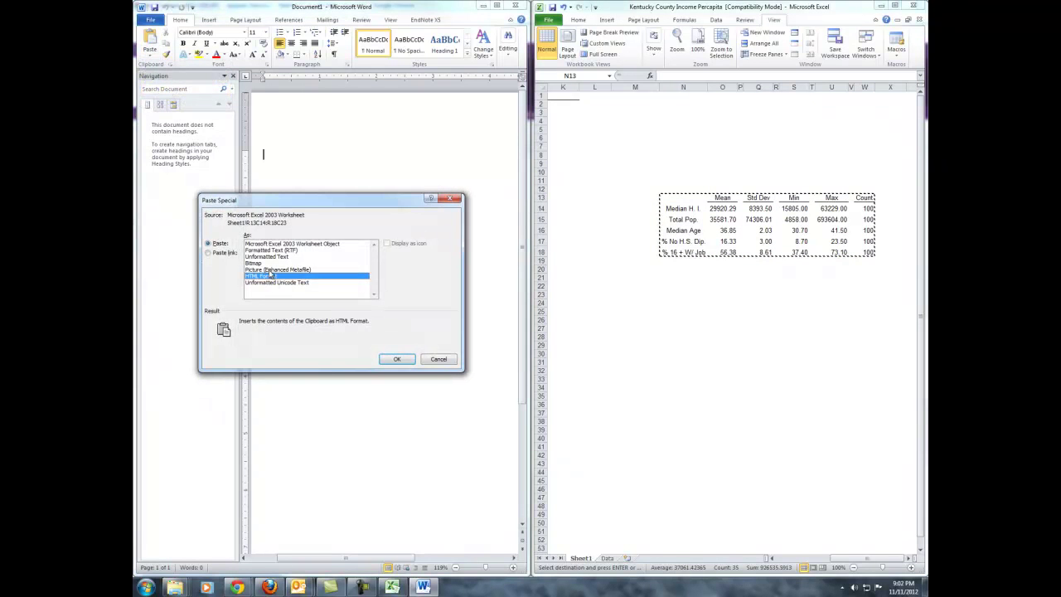
left_click(396, 358)
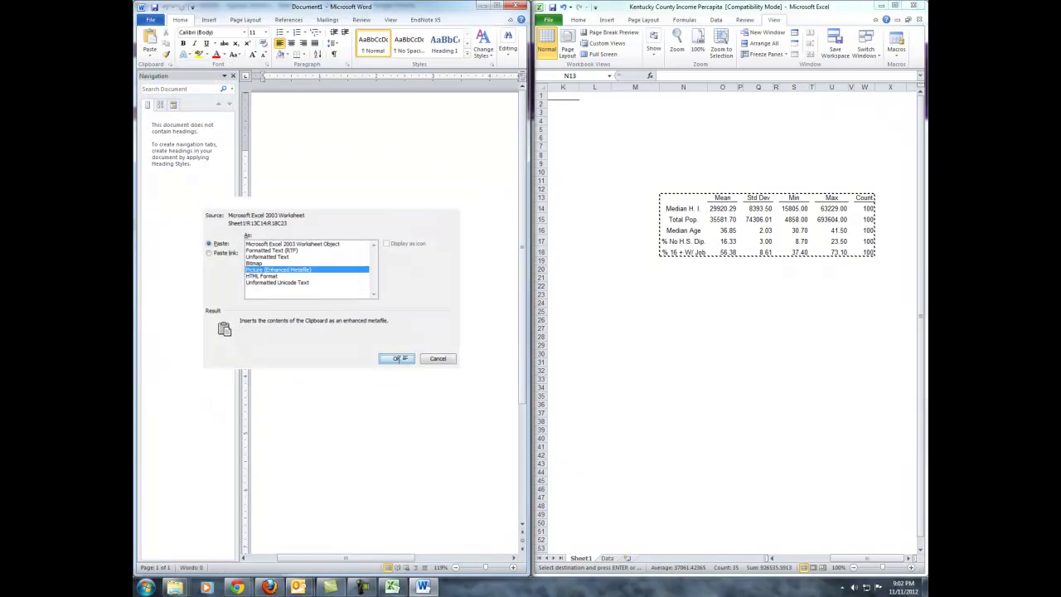
Centre the pasted table picture on the maximized Word page, then delete it
left_click(496, 7)
left_click(528, 196)
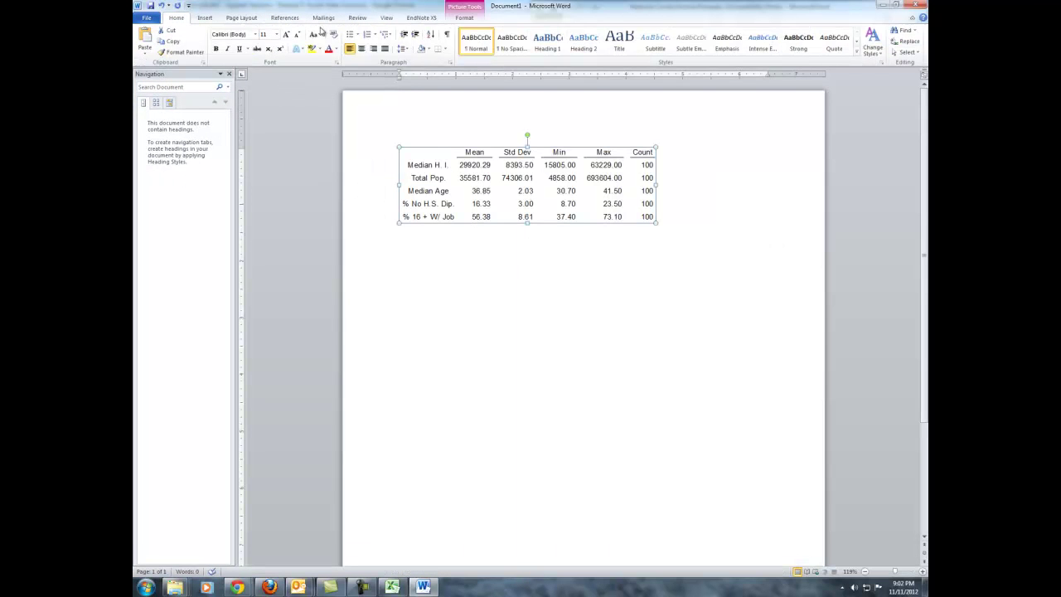
left_click(361, 49)
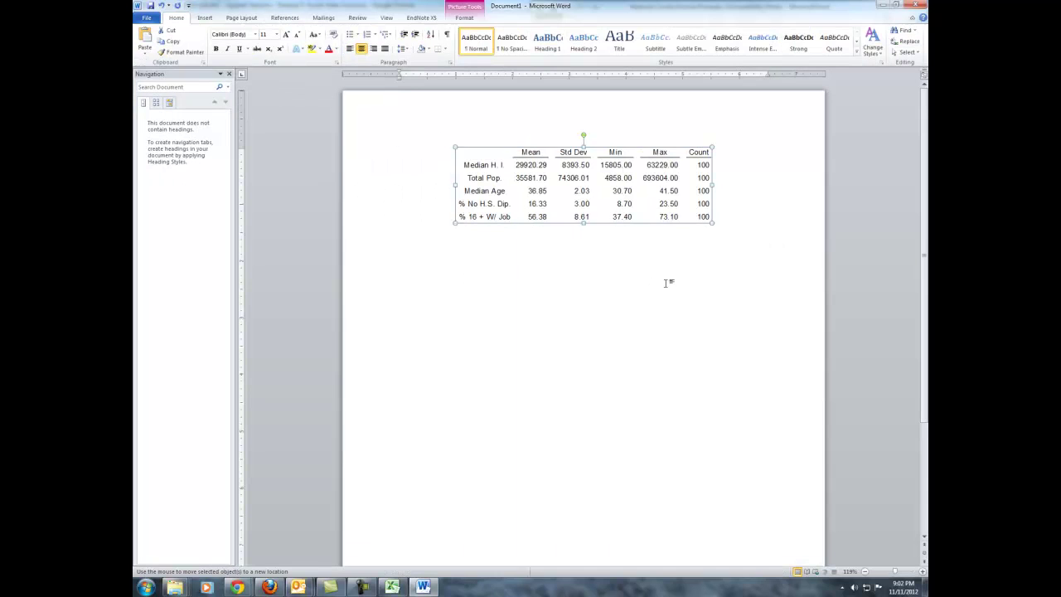
left_click(808, 225)
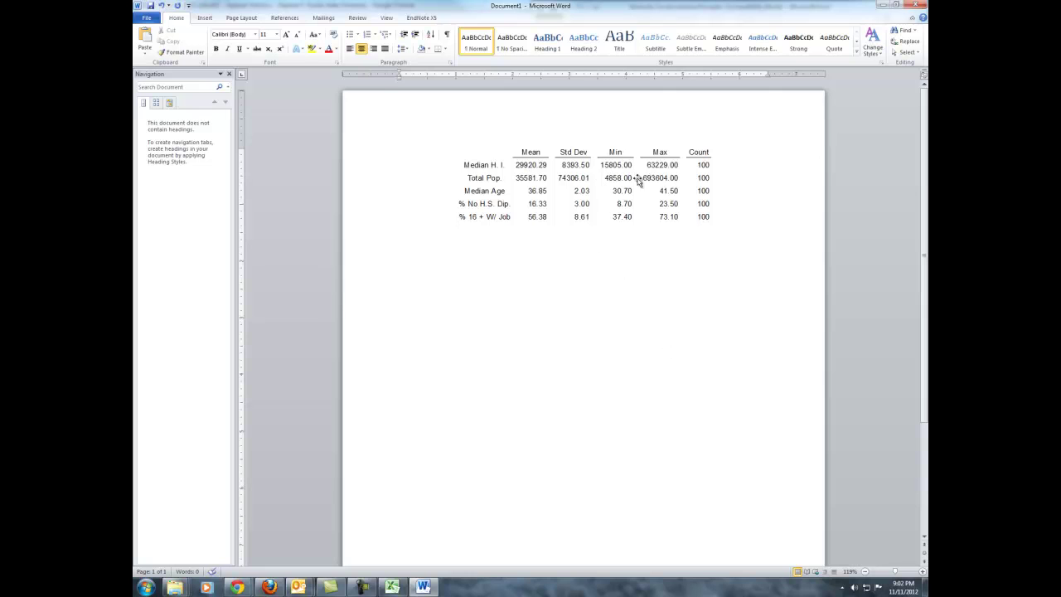
left_click(545, 220)
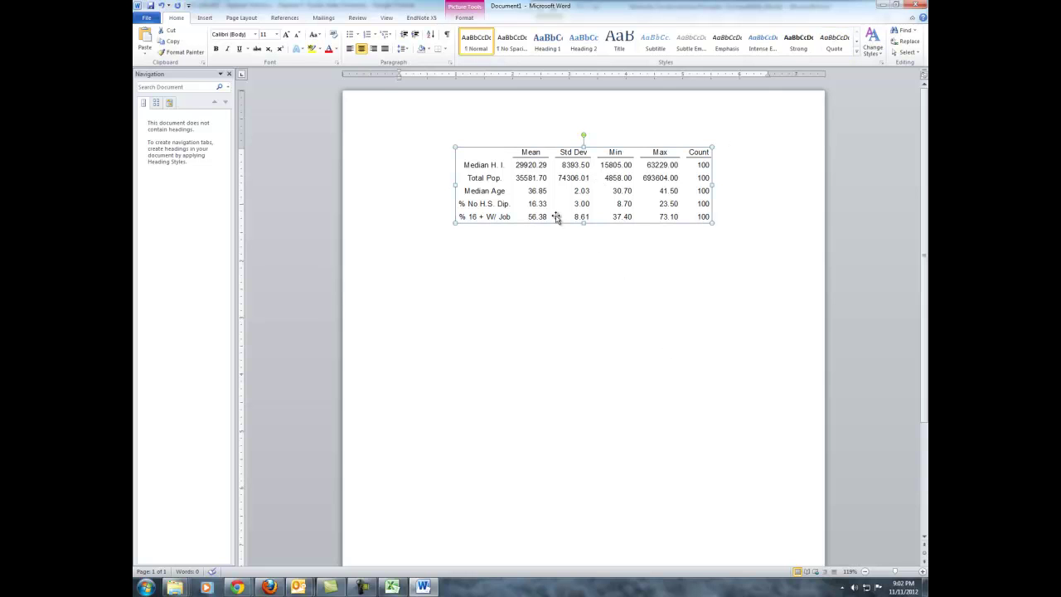
key("Delete")
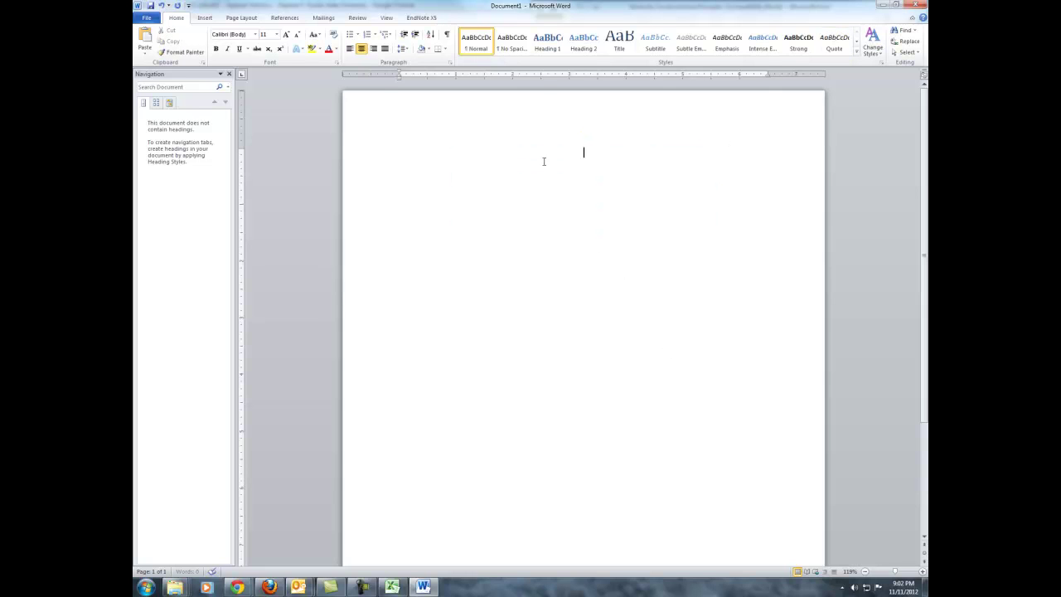
Apply Comma Style to the Median H. I. and Total Pop. values in O14:R15
double_click(640, 10)
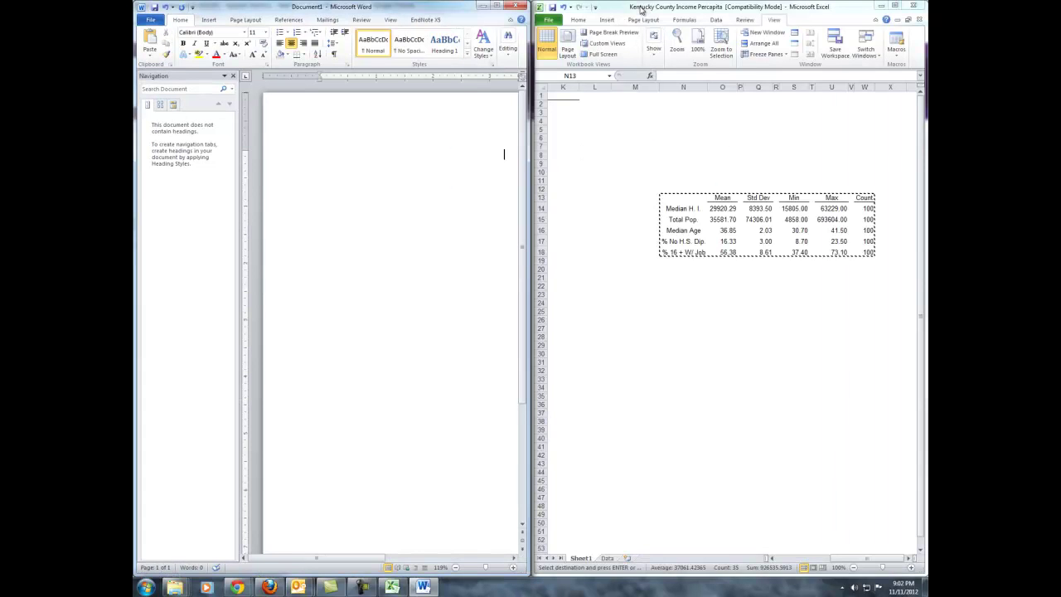
key("alt+Tab")
left_click_drag(722, 208, 832, 219)
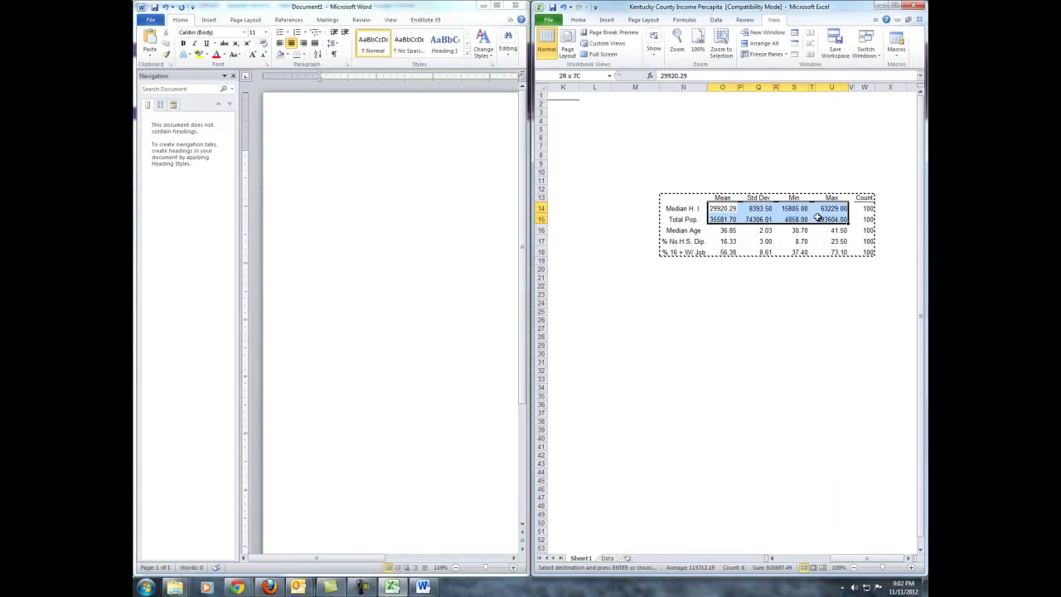
double_click(678, 10)
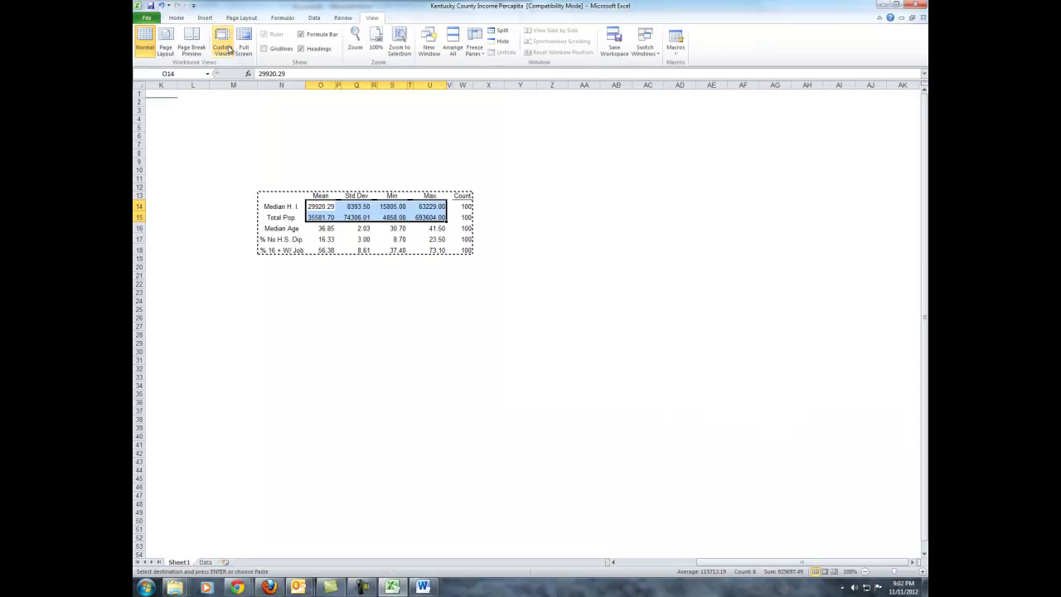
left_click(177, 18)
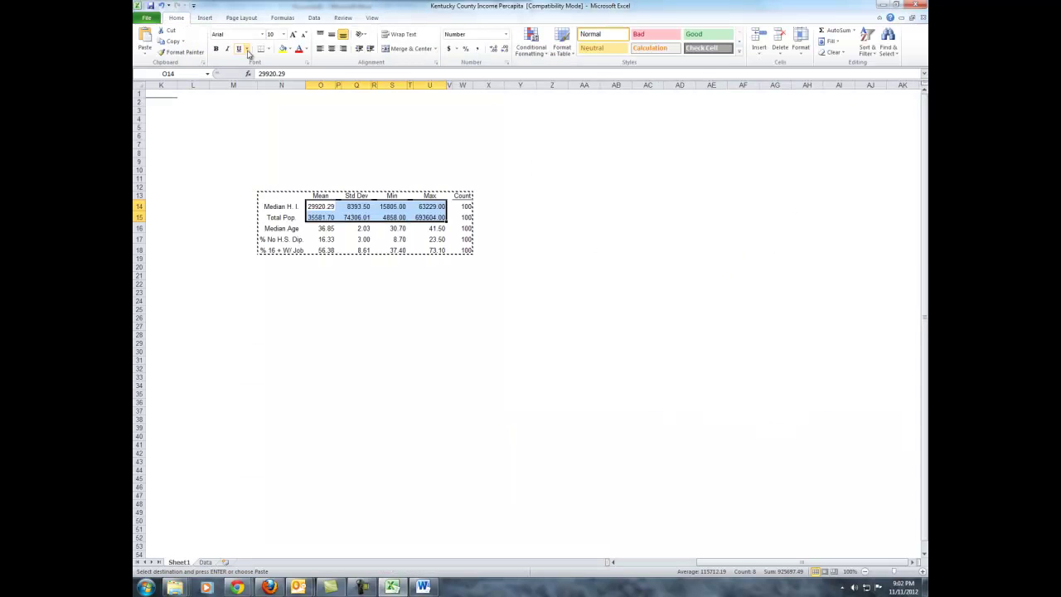
left_click(476, 48)
left_click(595, 332)
Select the Mean, Std Dev, Min, Max and Count columns together, then clear the selection
left_click_drag(401, 352, 396, 343)
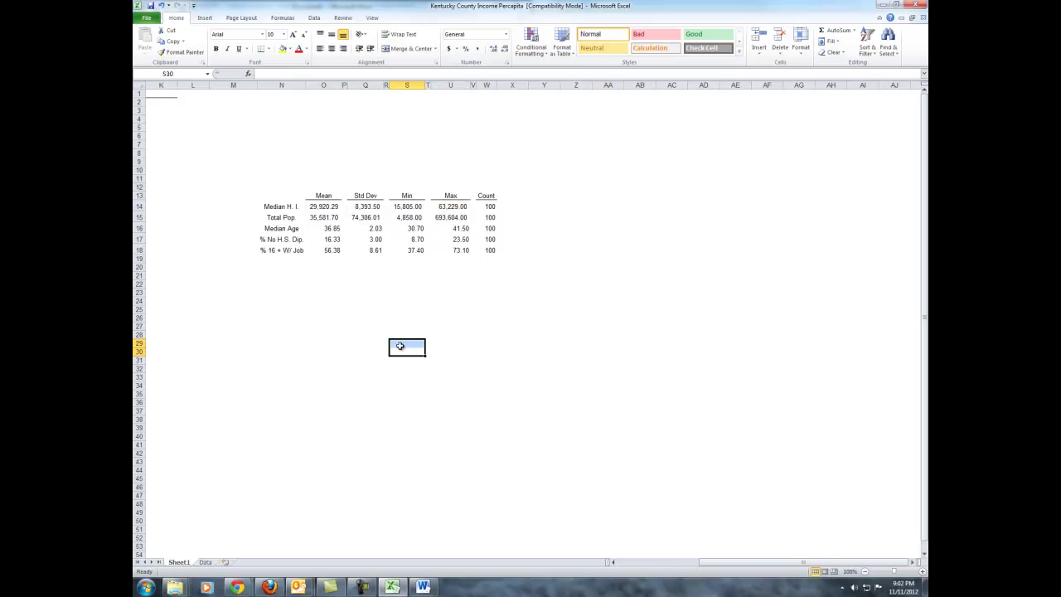
left_click(323, 84)
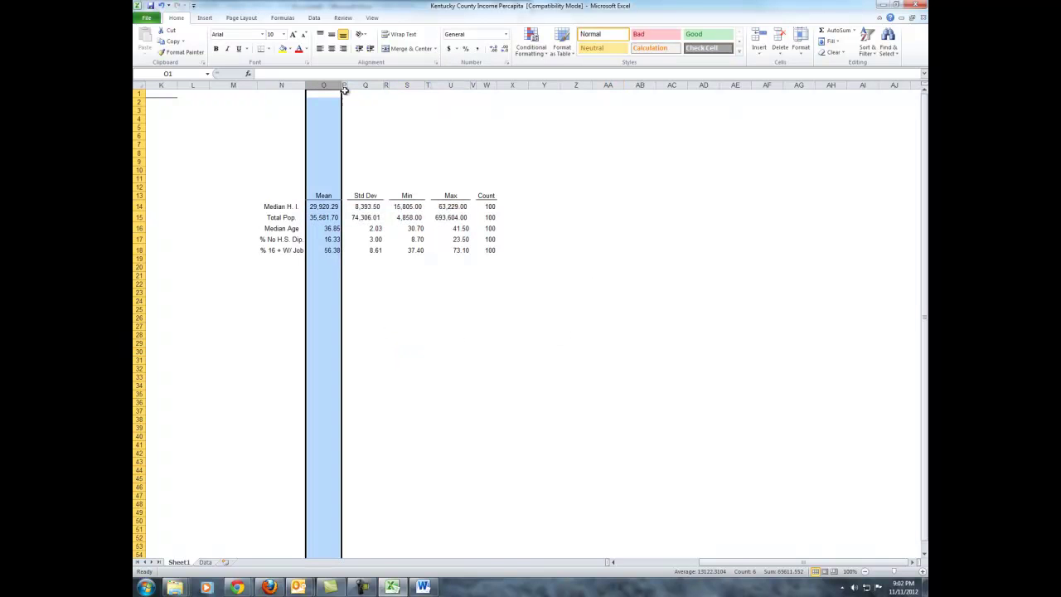
left_click(365, 84, "ctrl")
left_click(405, 85, "ctrl")
left_click(450, 84, "ctrl")
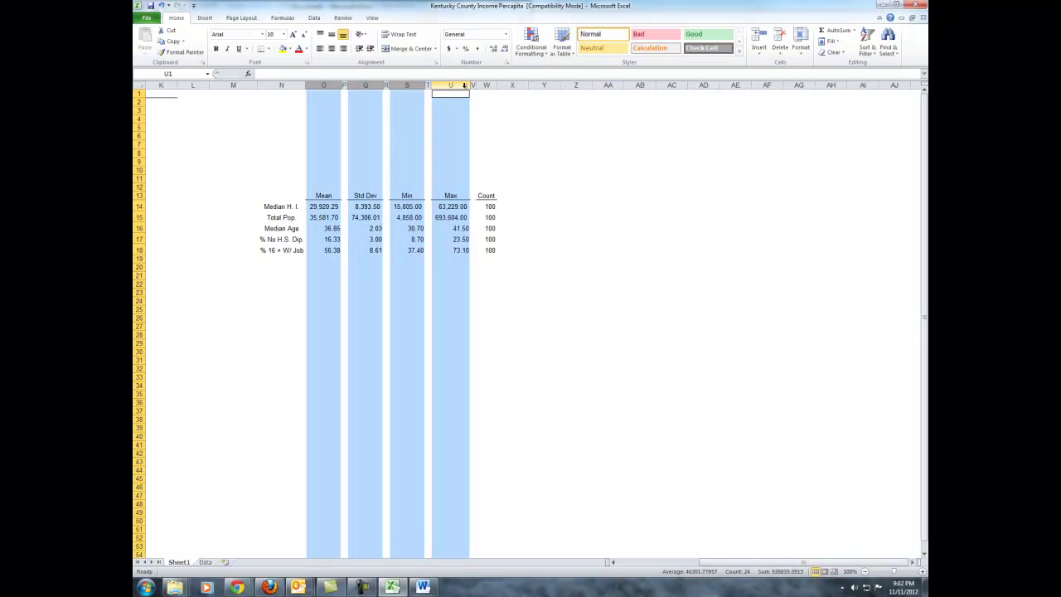
left_click(486, 85, "ctrl")
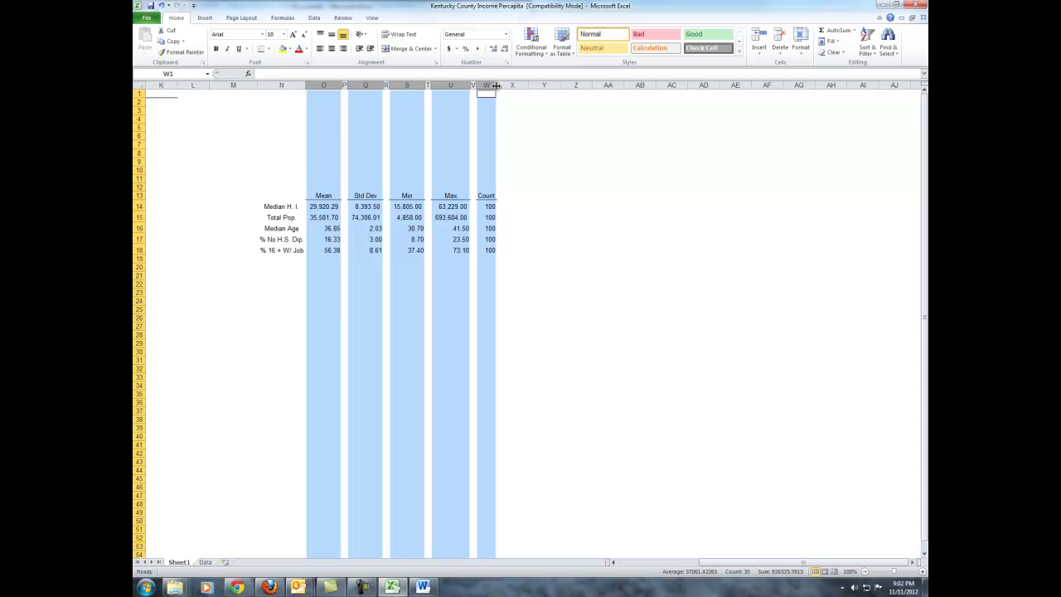
left_click(507, 162)
left_click(580, 231)
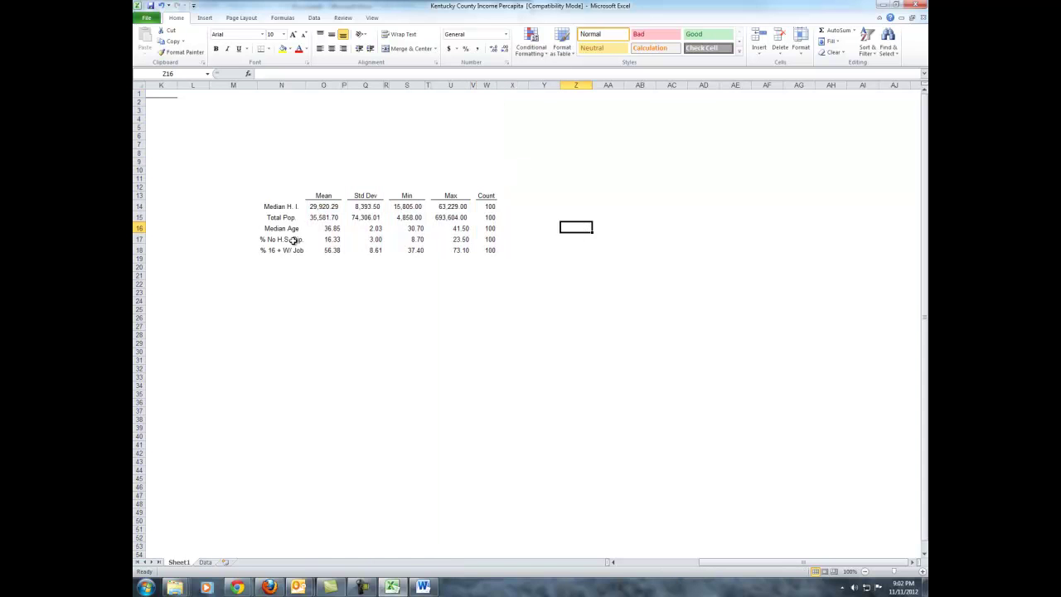
Copy the full transposed table N13:W18 with Ctrl+C
left_click(281, 85)
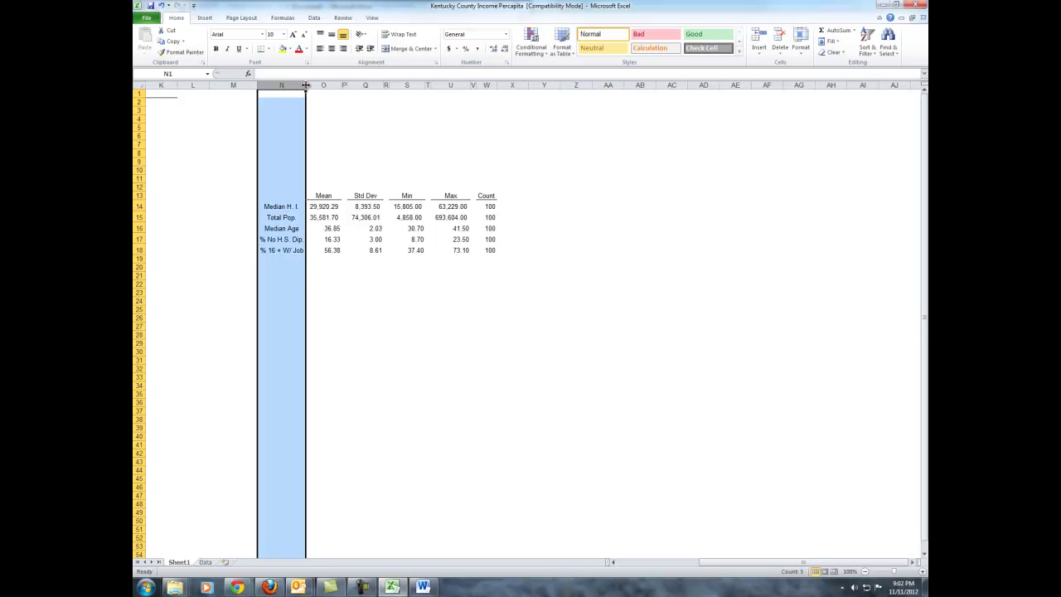
left_click(288, 196)
left_click_drag(288, 196, 484, 245)
left_click_drag(282, 197, 484, 250)
key("ctrl+c")
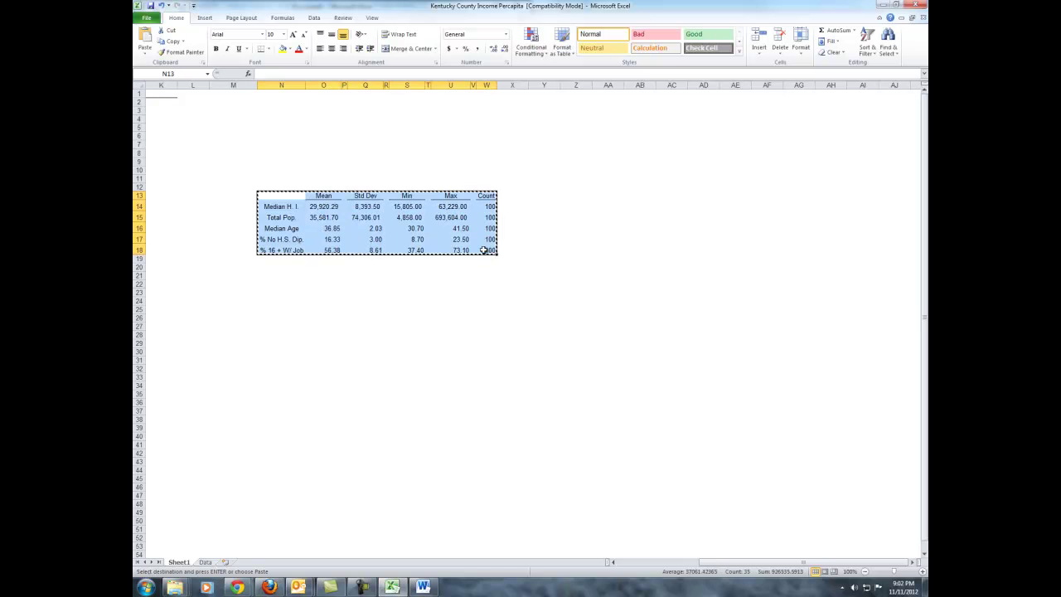
Paste the copied table into the maximized Word page as Picture (Enhanced Metafile)
left_click(896, 5)
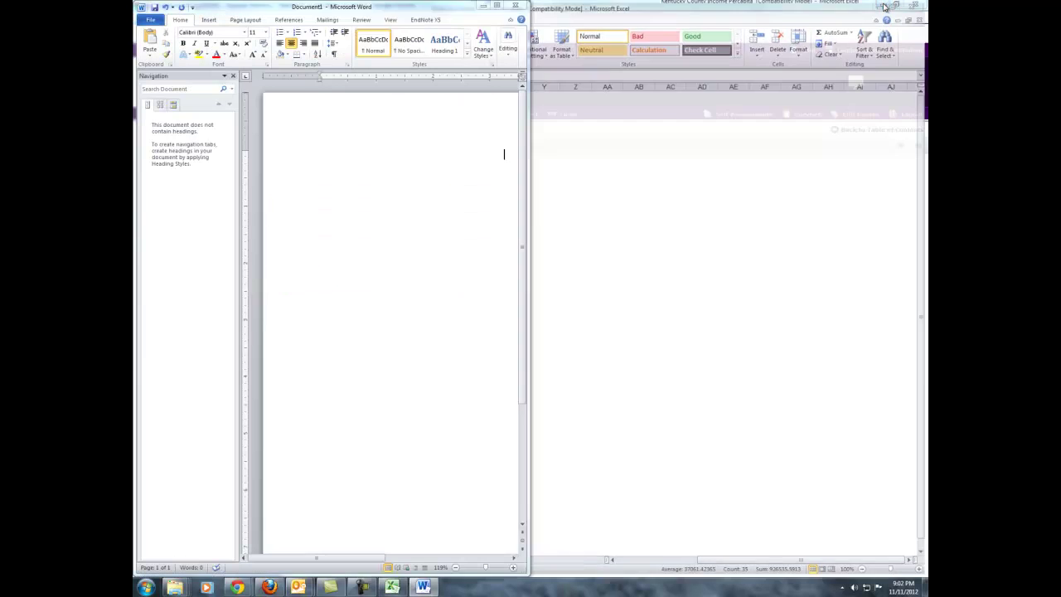
left_click(497, 6)
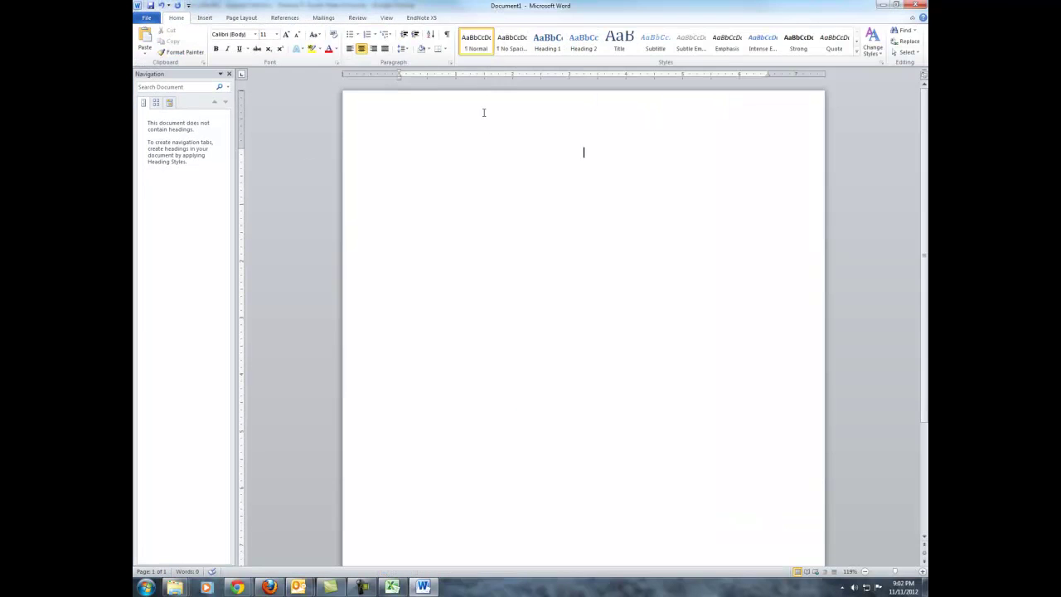
left_click(145, 50)
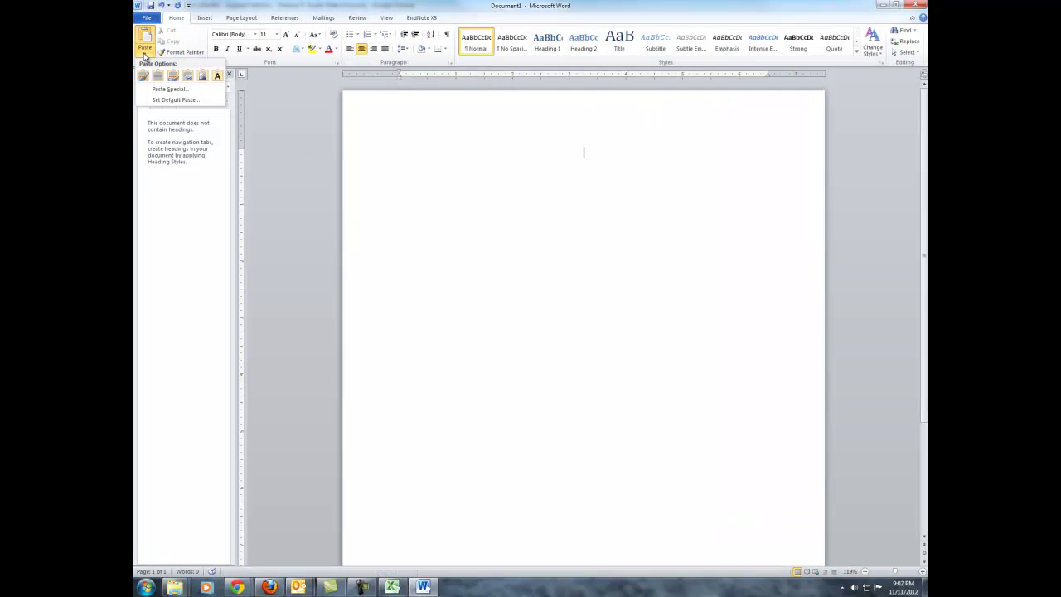
left_click(170, 91)
left_click(450, 269)
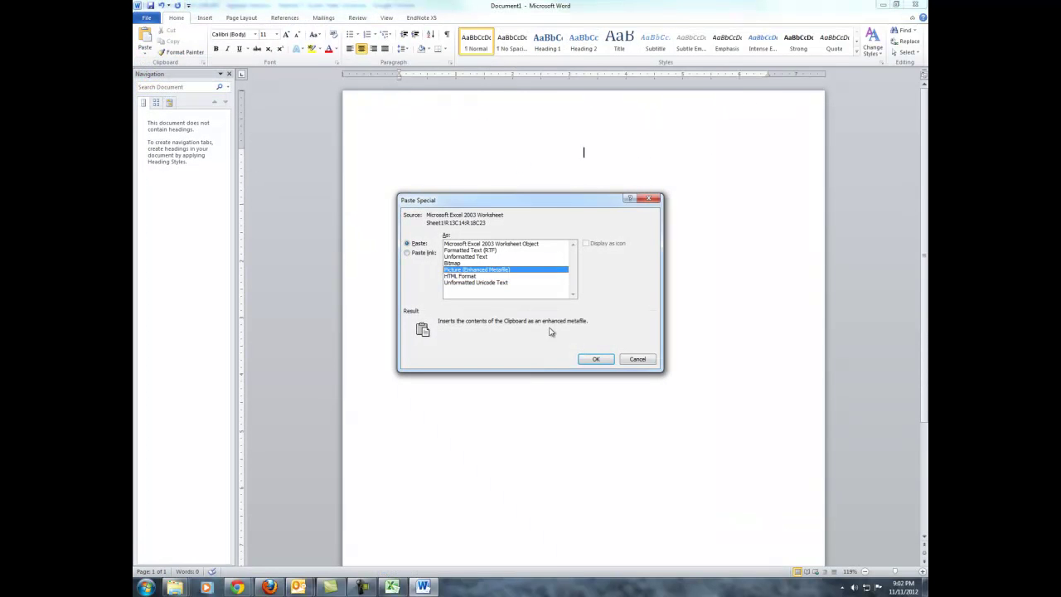
left_click(595, 358)
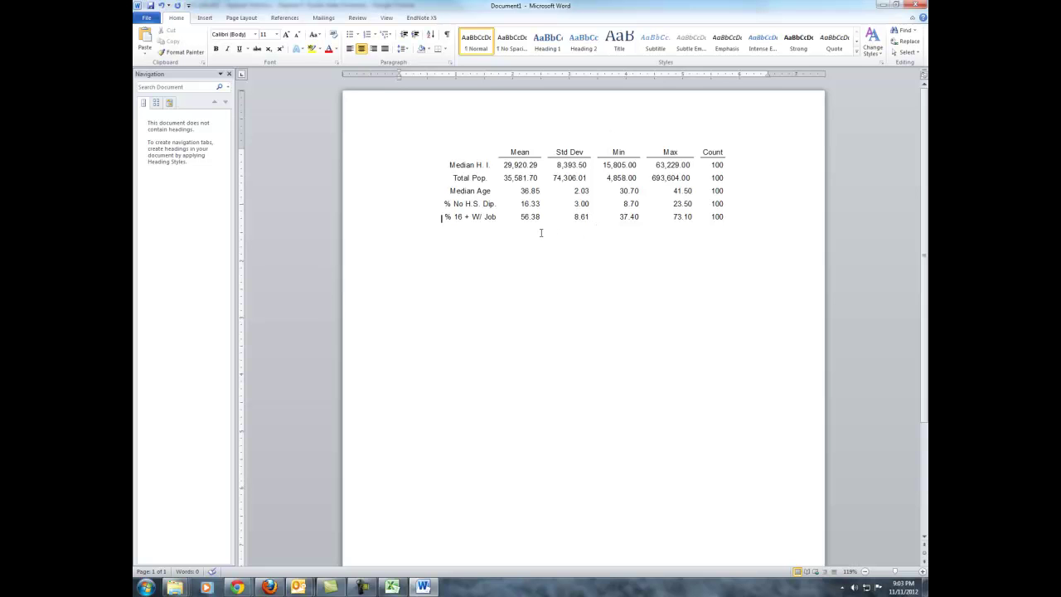
key("alt+Tab")
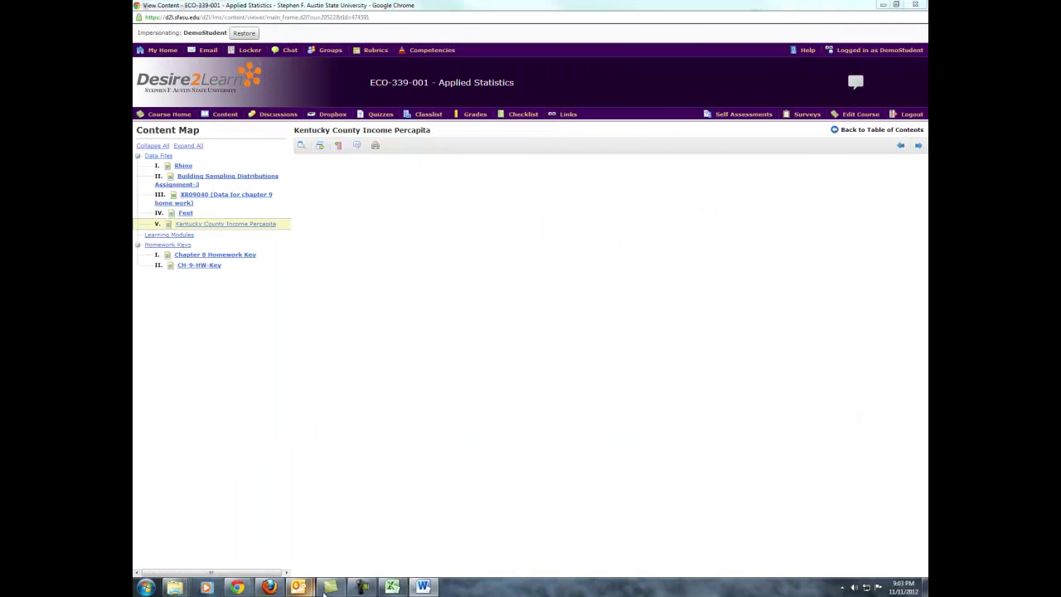
Scroll Excel back to the original summary table and select its Maximum and Count rows
left_click(392, 587)
left_click(405, 359)
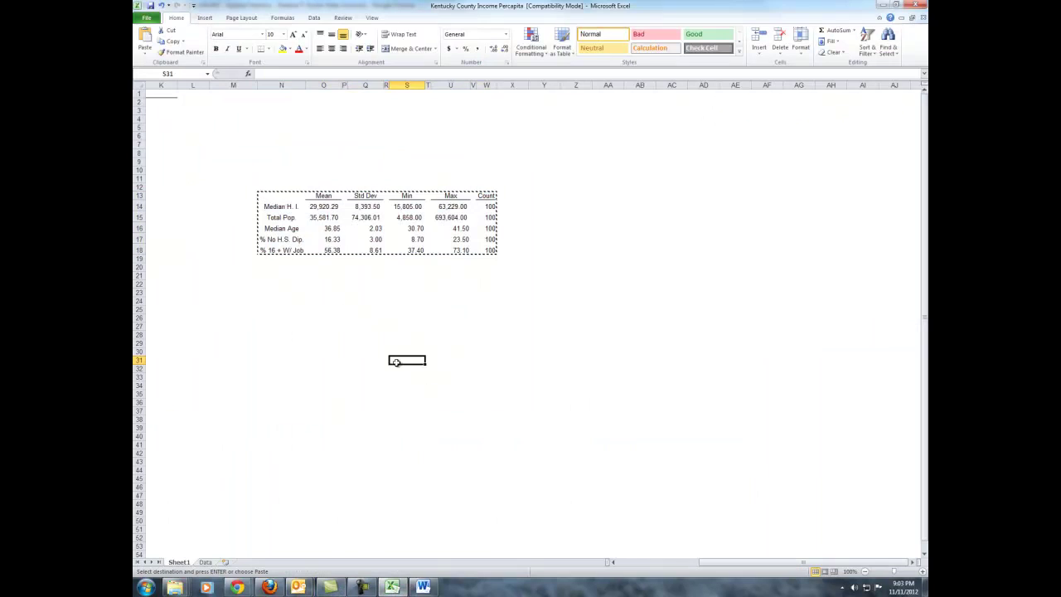
left_click_drag(740, 563, 654, 562)
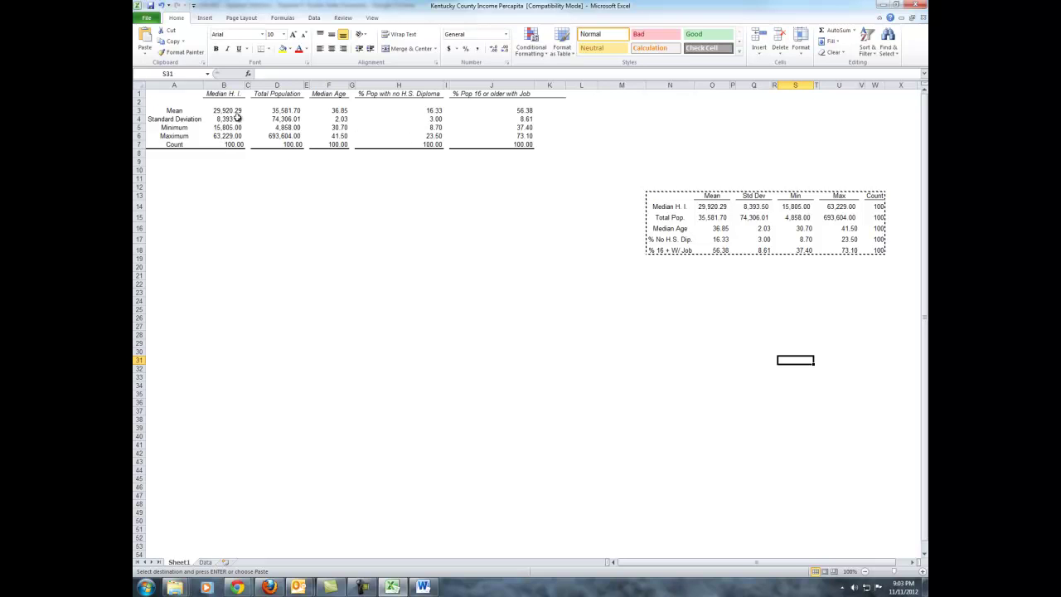
left_click_drag(172, 145, 580, 136)
left_click(546, 83)
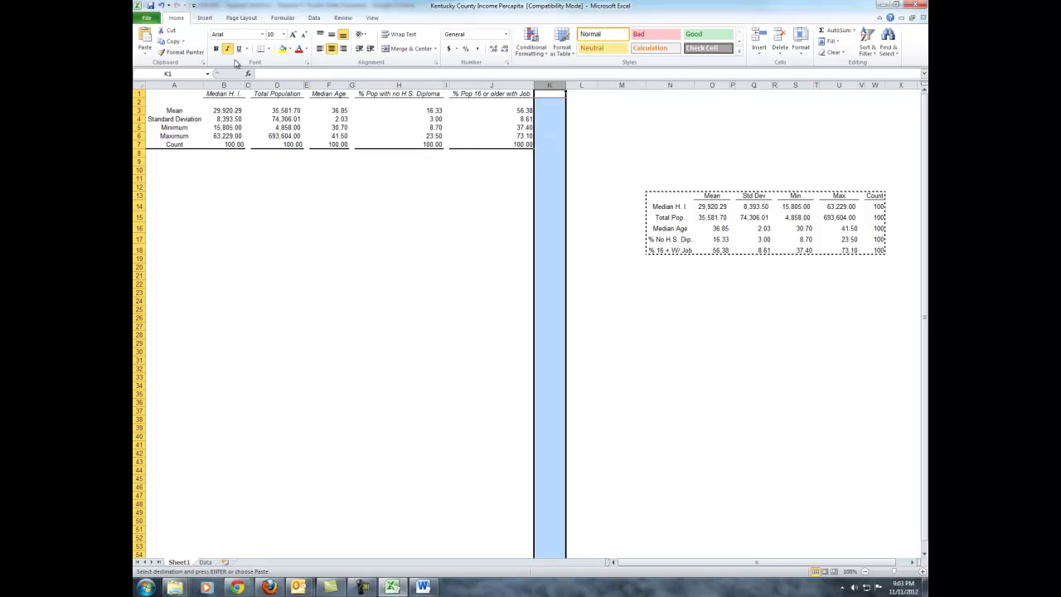
Glance at the border choices, then select and deselect the summary table's Count row
left_click(267, 49)
left_click(285, 117)
left_click(406, 257)
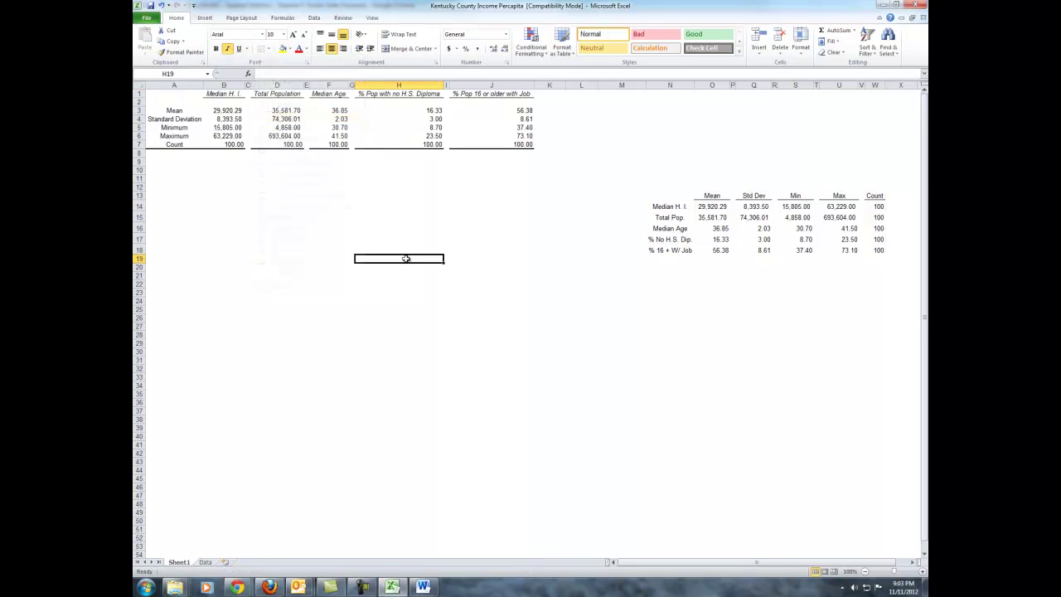
left_click(191, 160)
left_click_drag(176, 144, 545, 144)
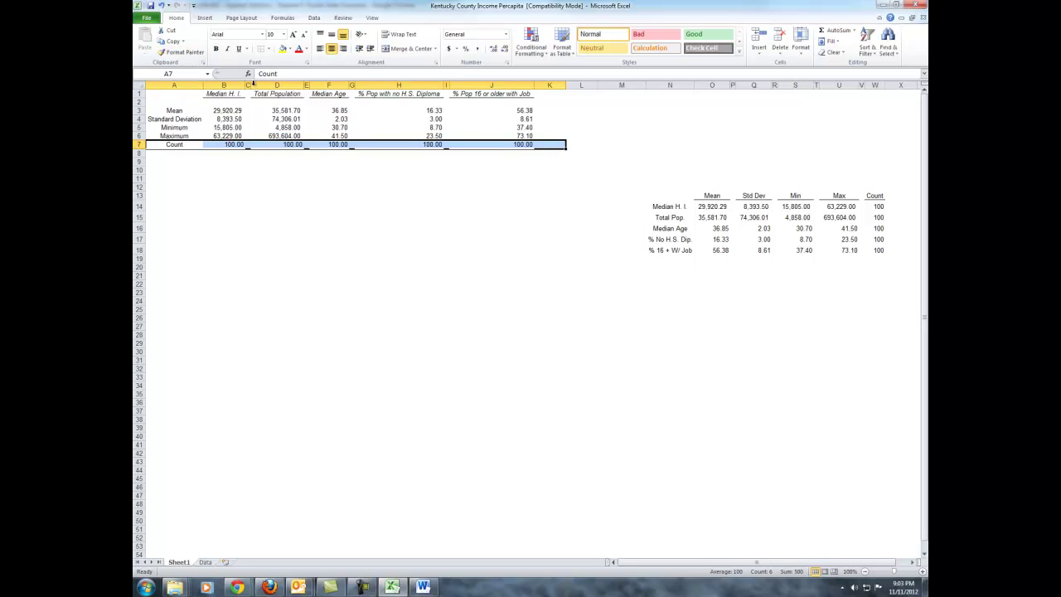
left_click(261, 193)
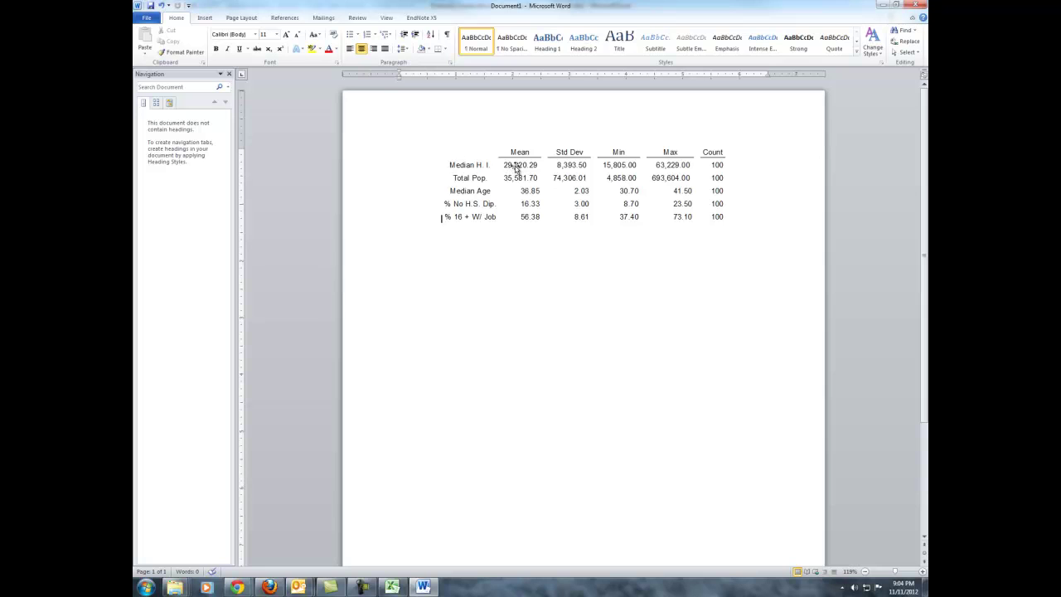
left_click(513, 169)
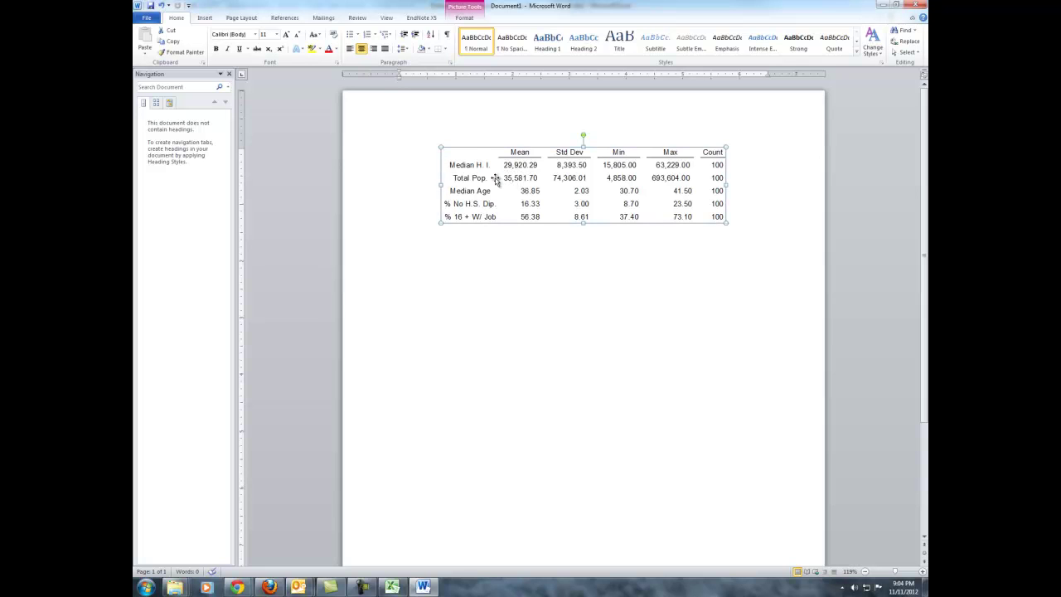